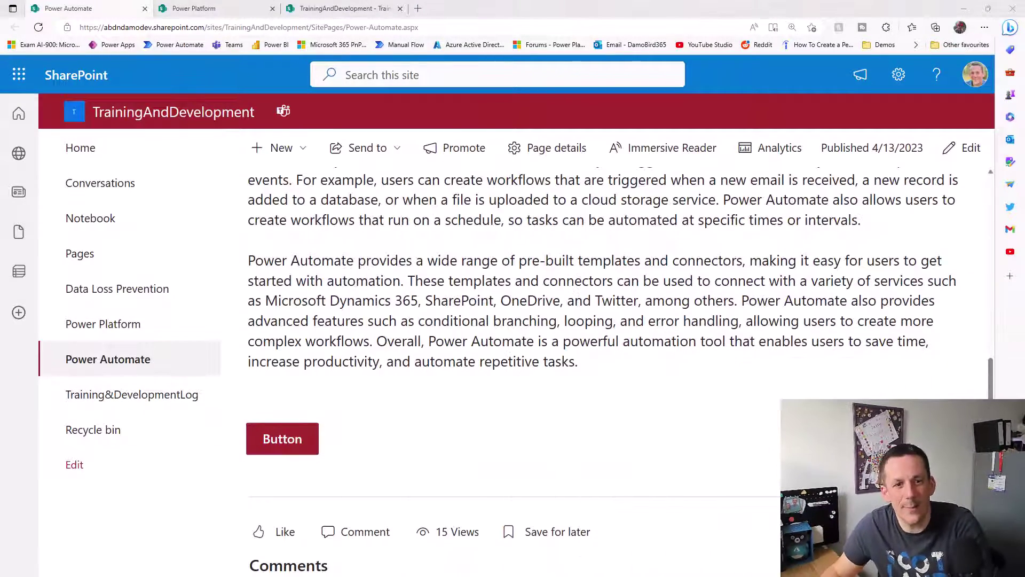
# - Run the flow from the Power Automate page button, then return to the running timer app
pyautogui.click(282, 446)
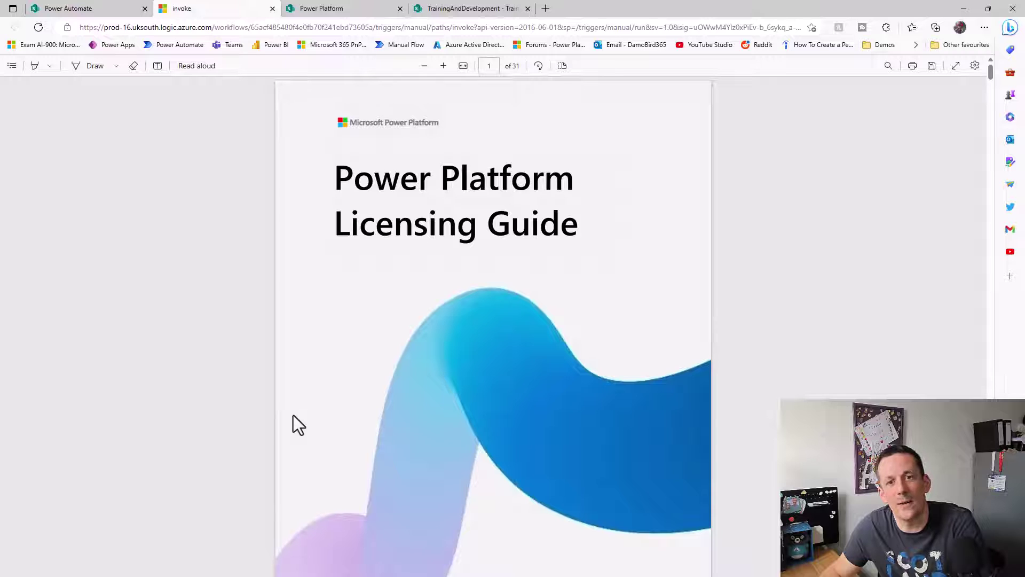
pyautogui.click(325, 8)
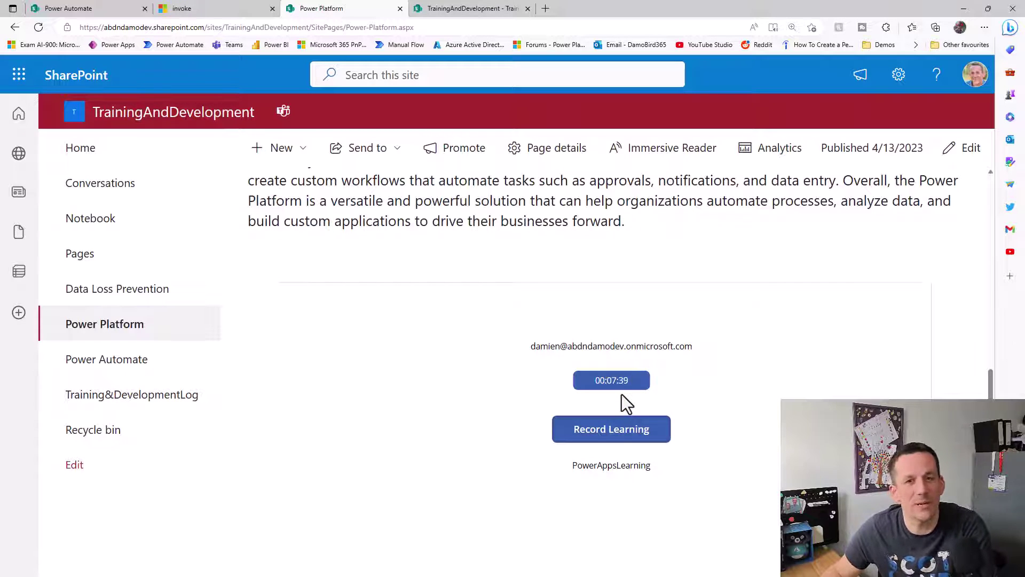
# - Record the timer's learning time, then refresh the Training&DevelopmentLog list to show the 00:07:41 entry
pyautogui.click(611, 435)
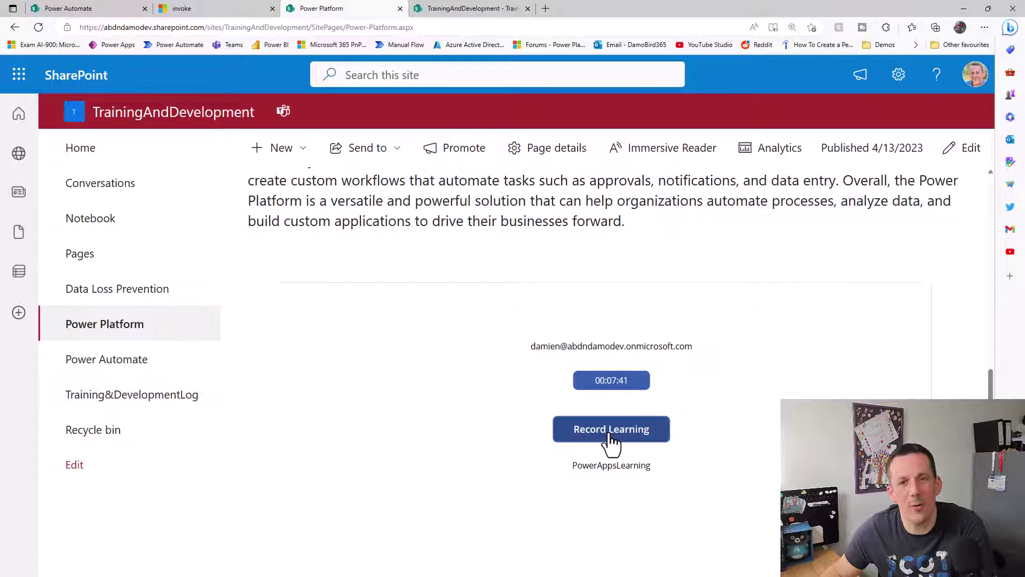
pyautogui.click(478, 9)
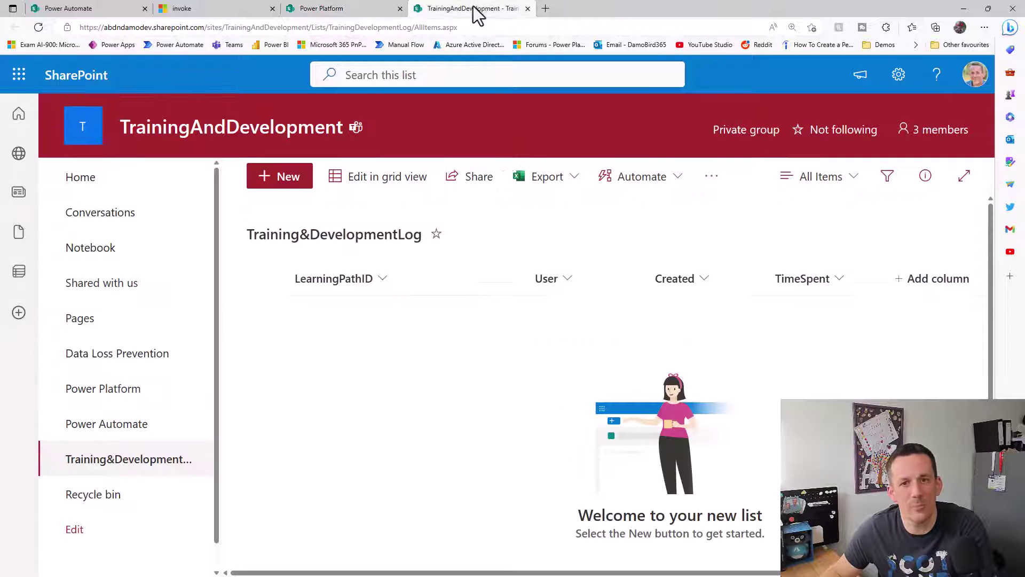
pyautogui.click(39, 28)
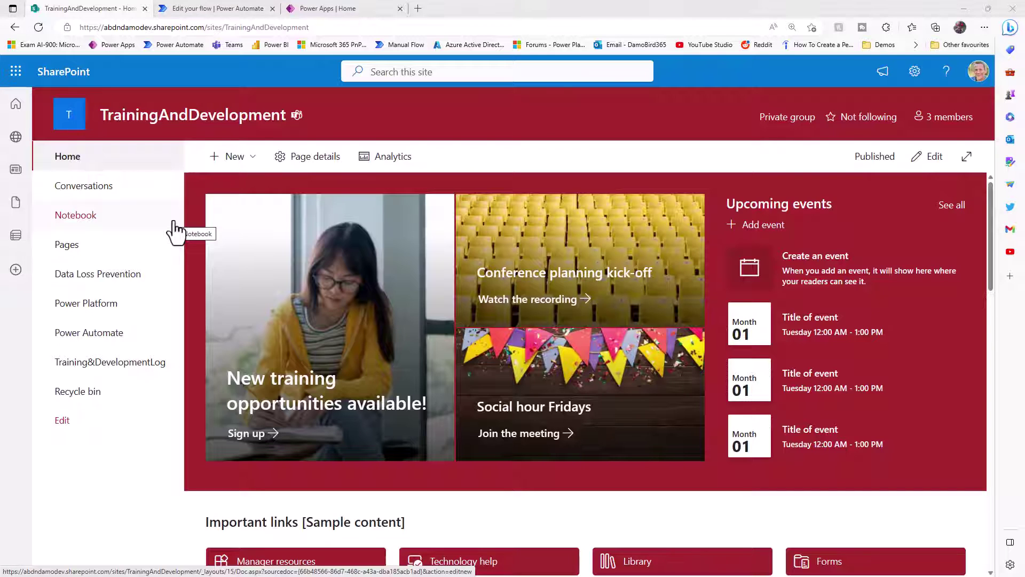
# - Go through Data Loss Prevention and Power Platform to the Power Automate page, then scroll its article
pyautogui.click(122, 283)
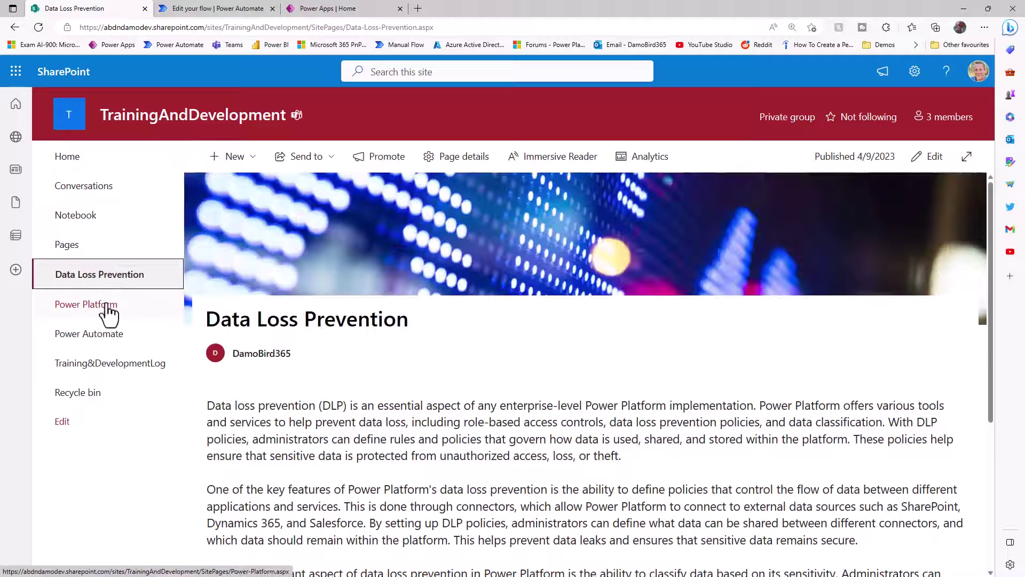
pyautogui.click(105, 305)
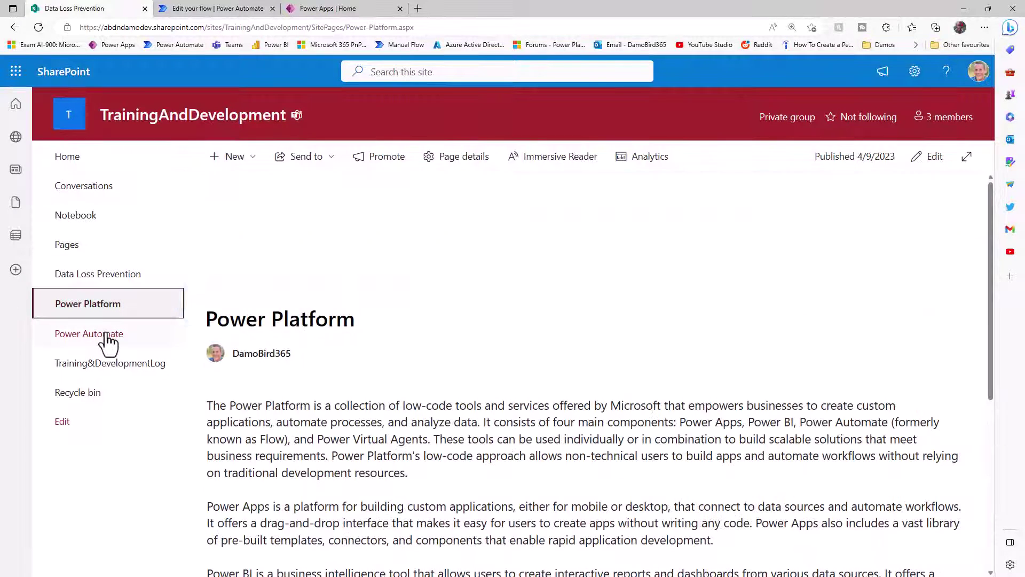
pyautogui.click(106, 338)
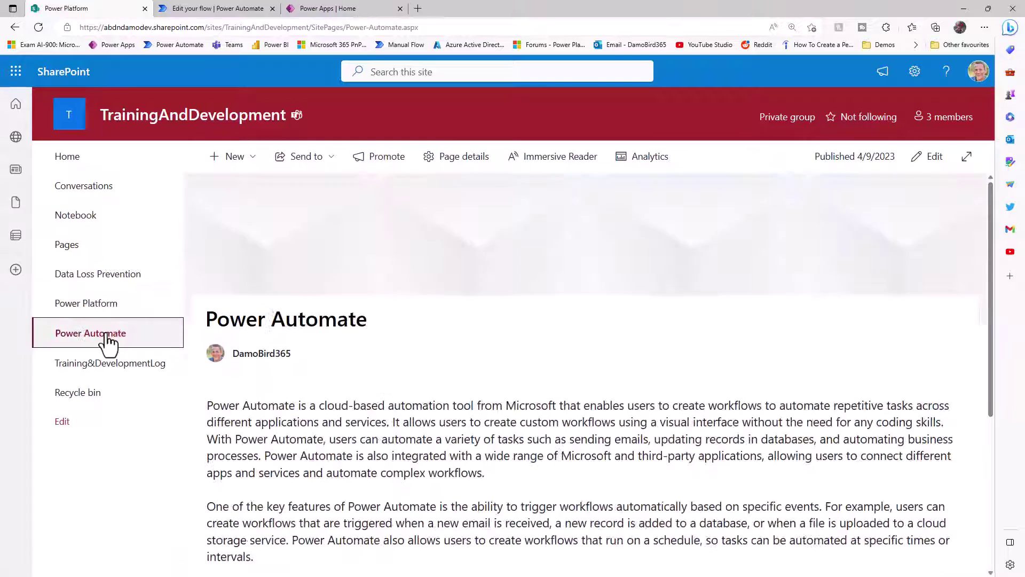
pyautogui.scroll(-5, 463, 386)
pyautogui.scroll(-1, 540, 407)
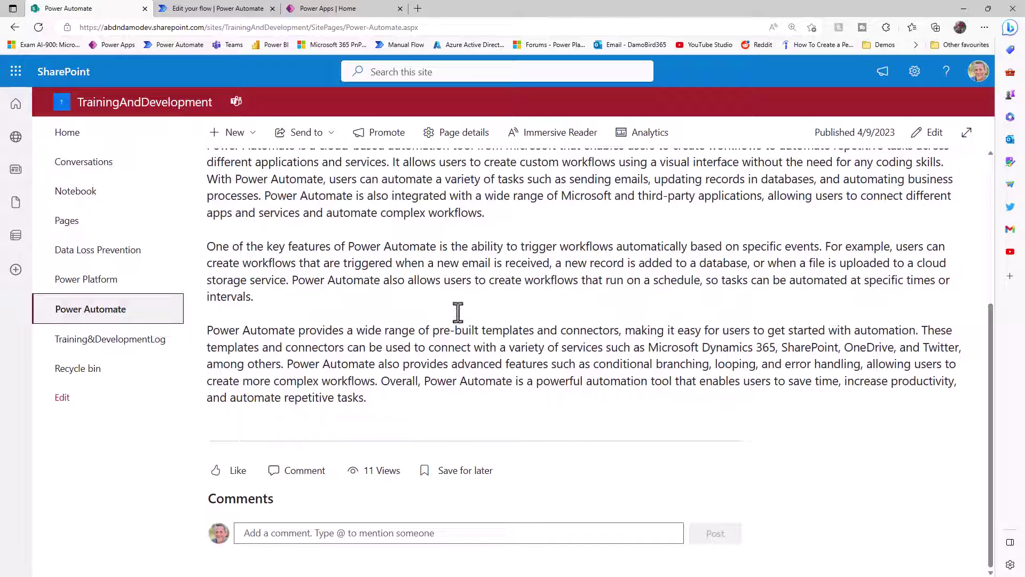
# - Inspect the http flow's Compose input and the Response step's HTML body
pyautogui.click(228, 9)
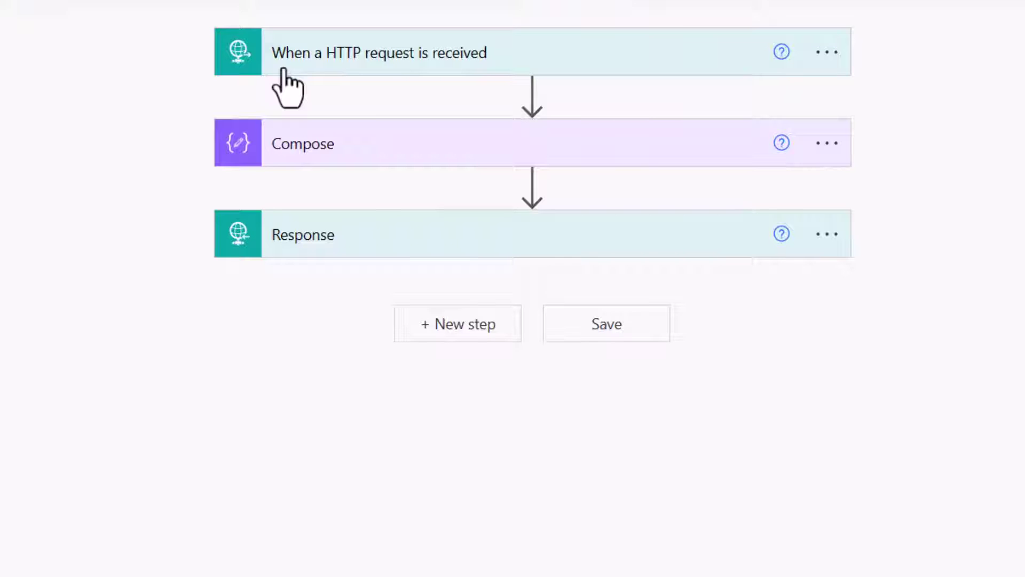
pyautogui.click(312, 143)
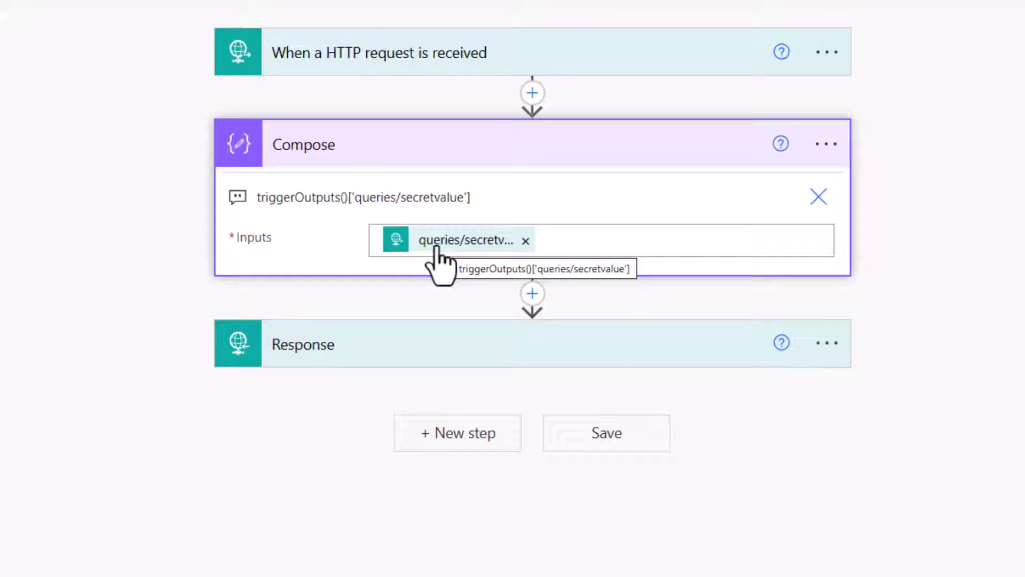
pyautogui.click(408, 344)
pyautogui.scroll(-4, 427, 449)
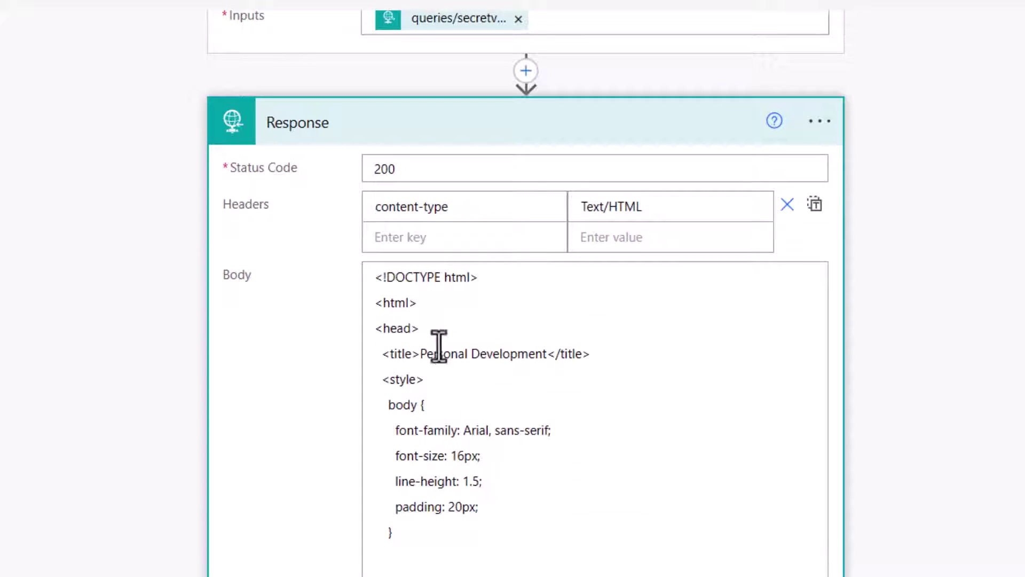
pyautogui.scroll(-7, 407, 305)
pyautogui.scroll(-5, 409, 307)
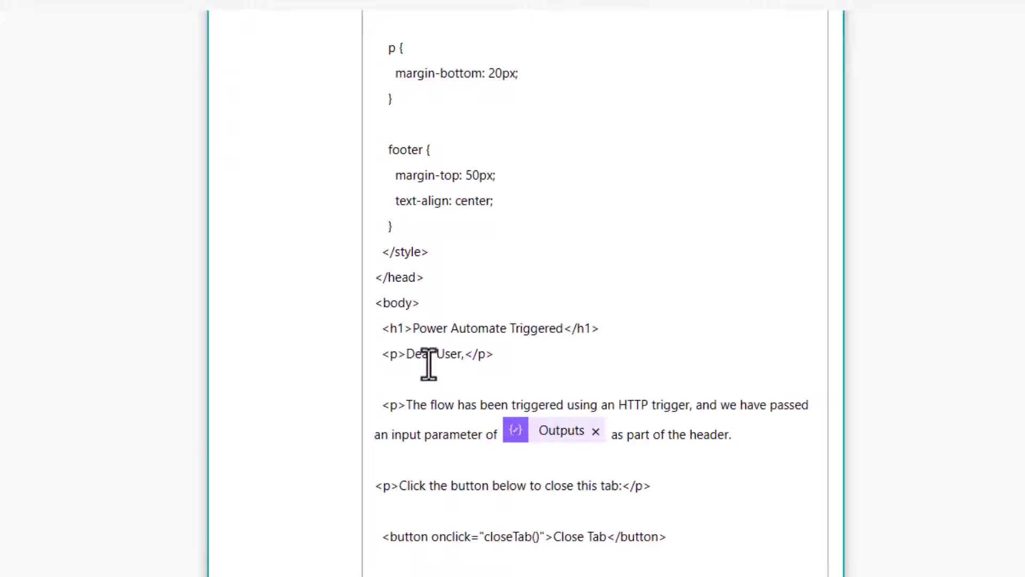
pyautogui.scroll(15, 429, 365)
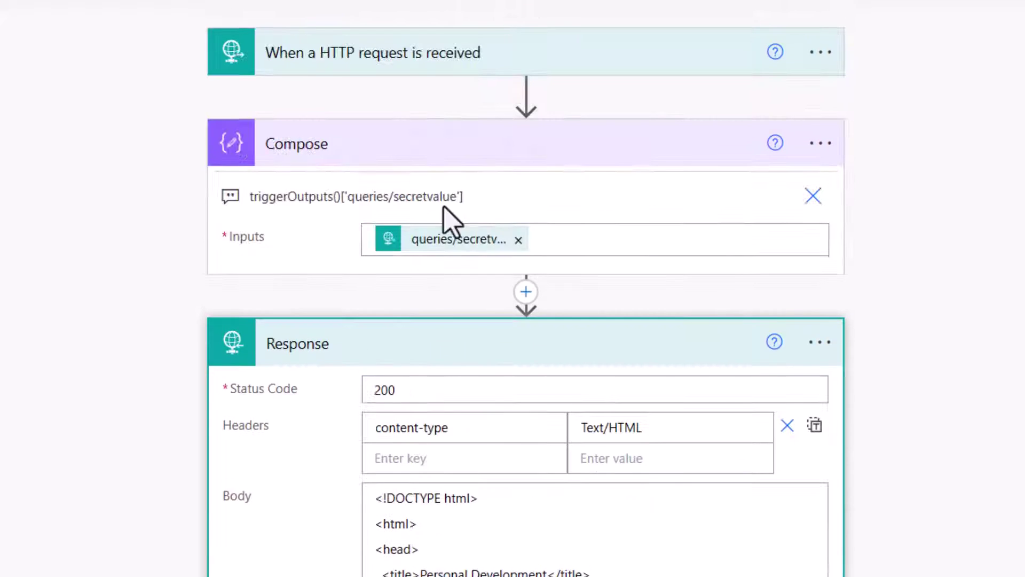
# - Copy the HTTP request trigger's GET URL
pyautogui.click(390, 59)
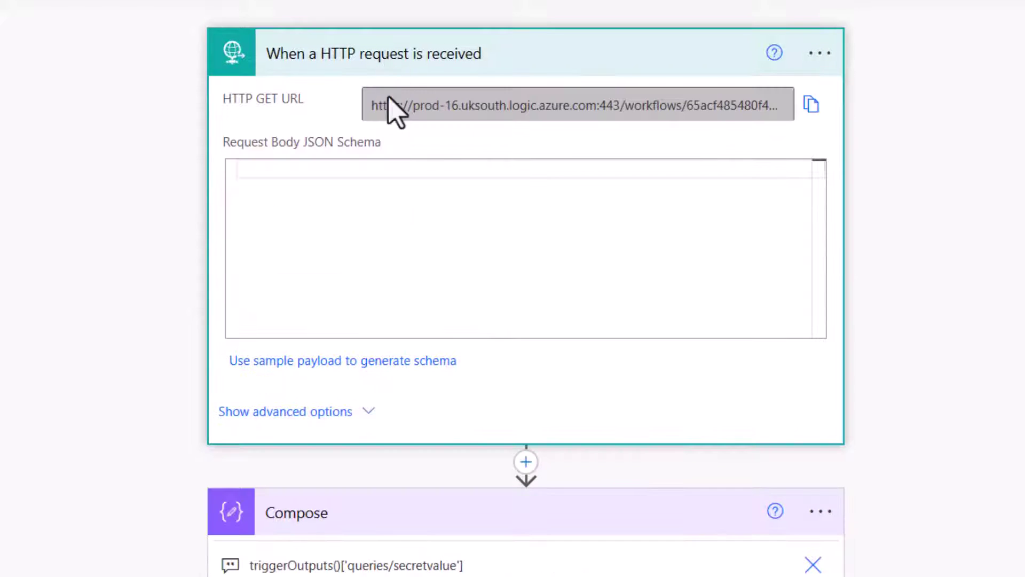
pyautogui.click(809, 105)
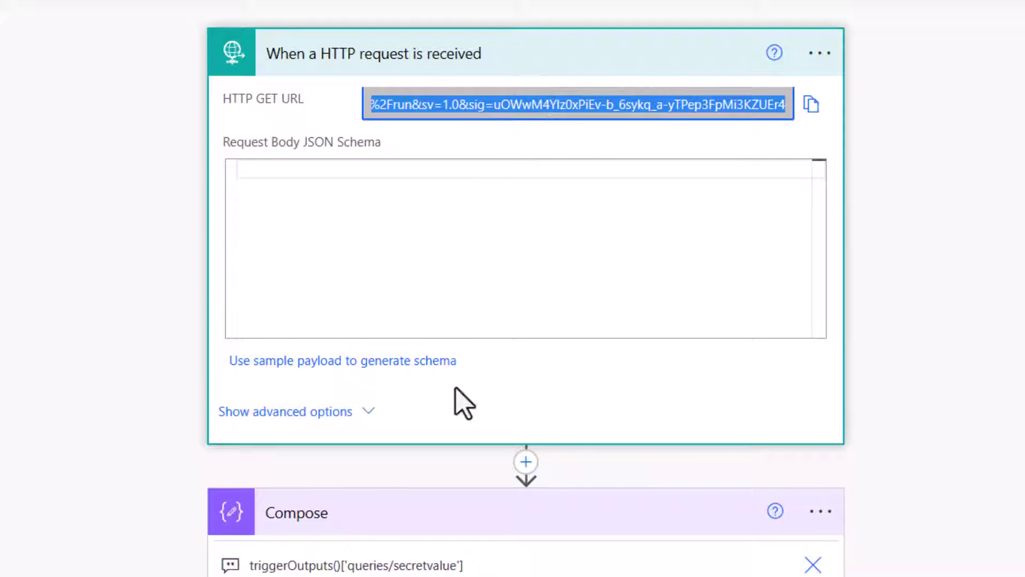
pyautogui.scroll(-5, 458, 405)
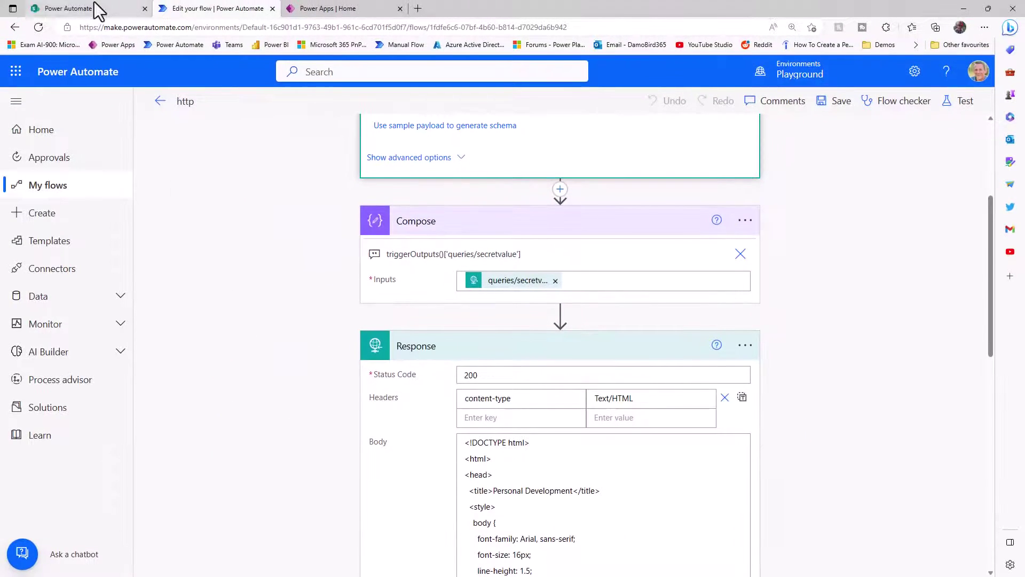
# - Edit the Power Automate page and add a Button web part below the article
pyautogui.click(98, 9)
pyautogui.scroll(5, 413, 311)
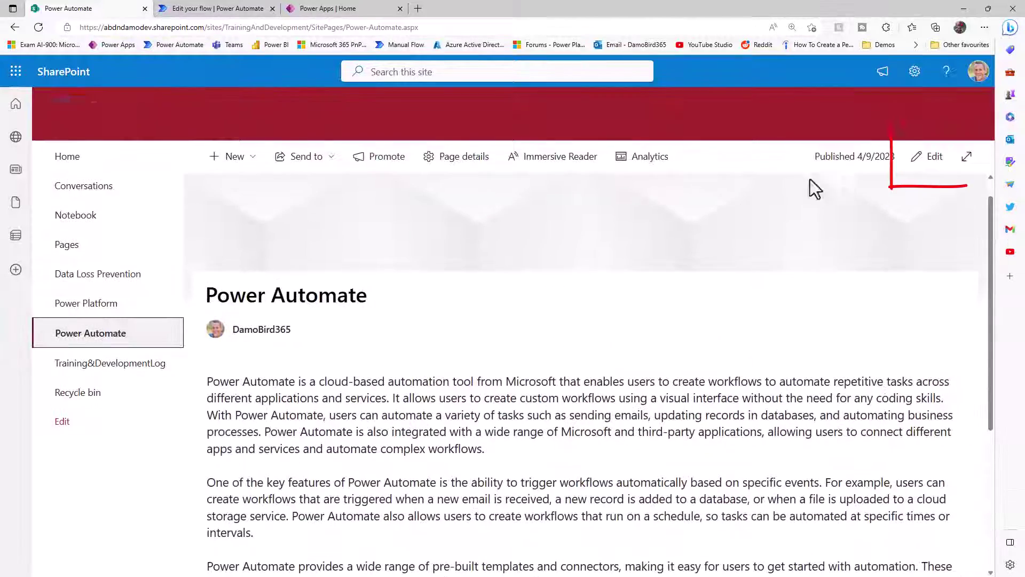
pyautogui.click(927, 156)
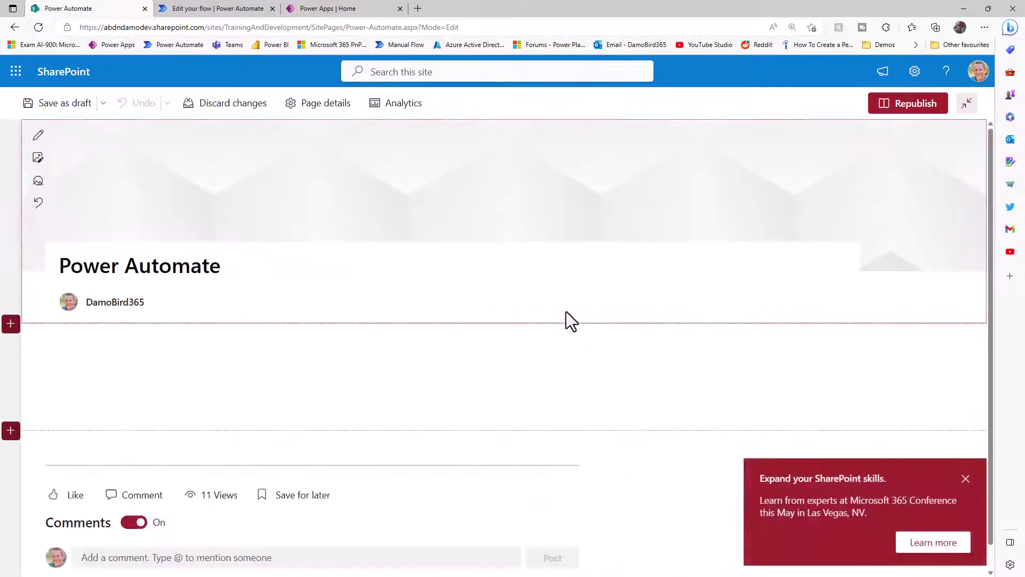
pyautogui.click(966, 454)
pyautogui.scroll(-4, 474, 374)
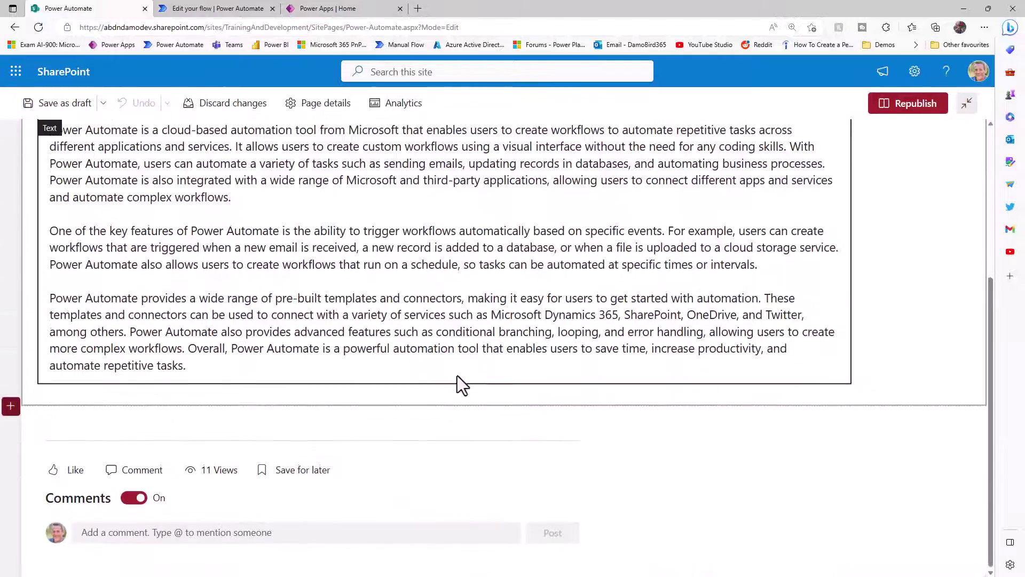
pyautogui.click(444, 419)
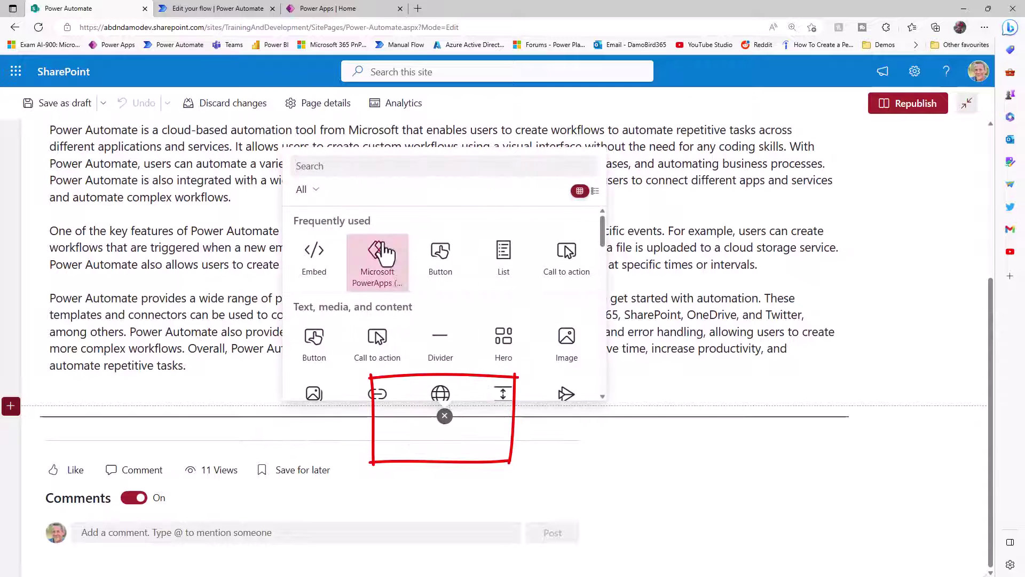
pyautogui.write('button')
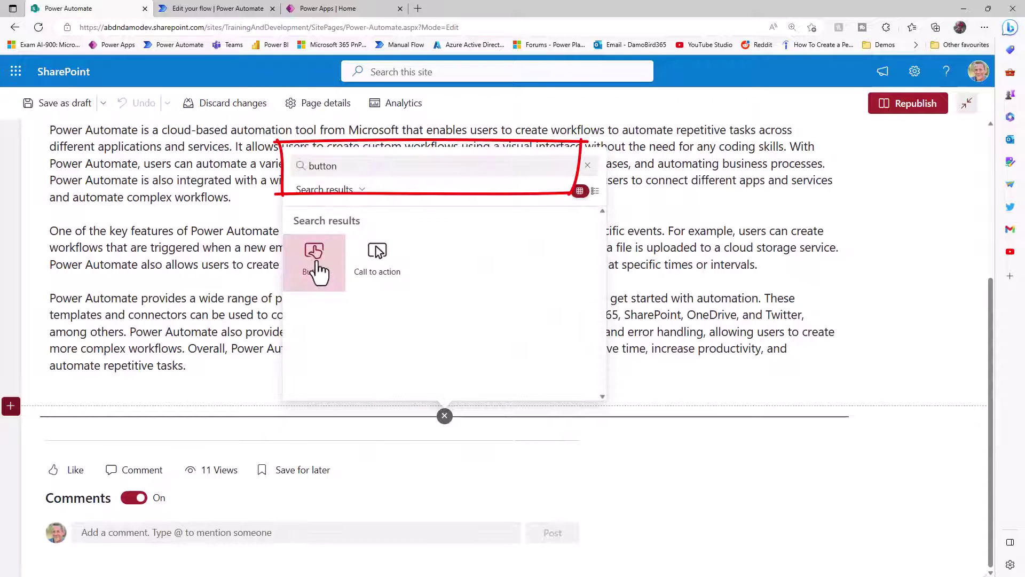
pyautogui.click(314, 253)
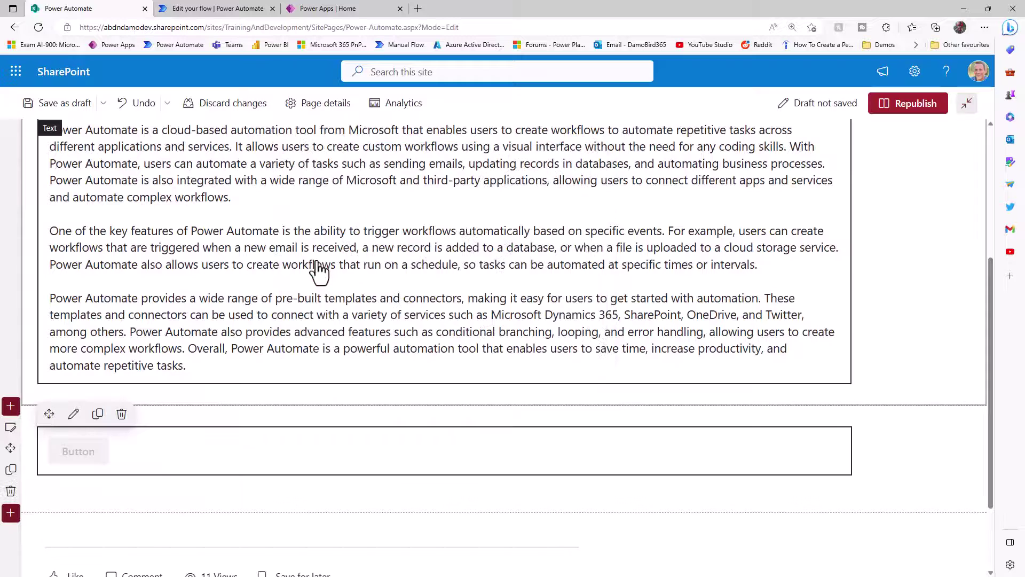
pyautogui.click(75, 418)
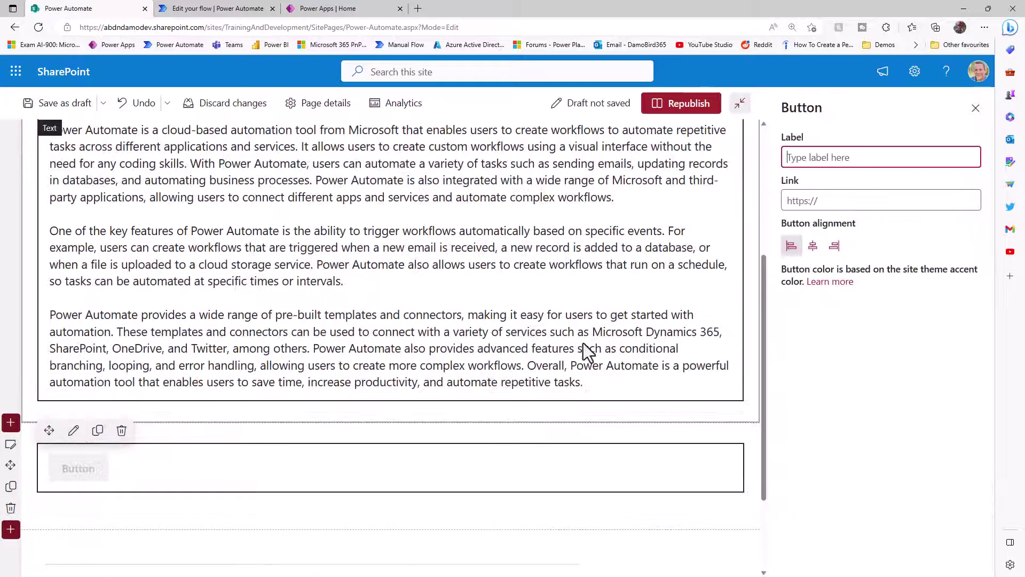
pyautogui.click(813, 201)
pyautogui.hotkey('ctrl', 'v')
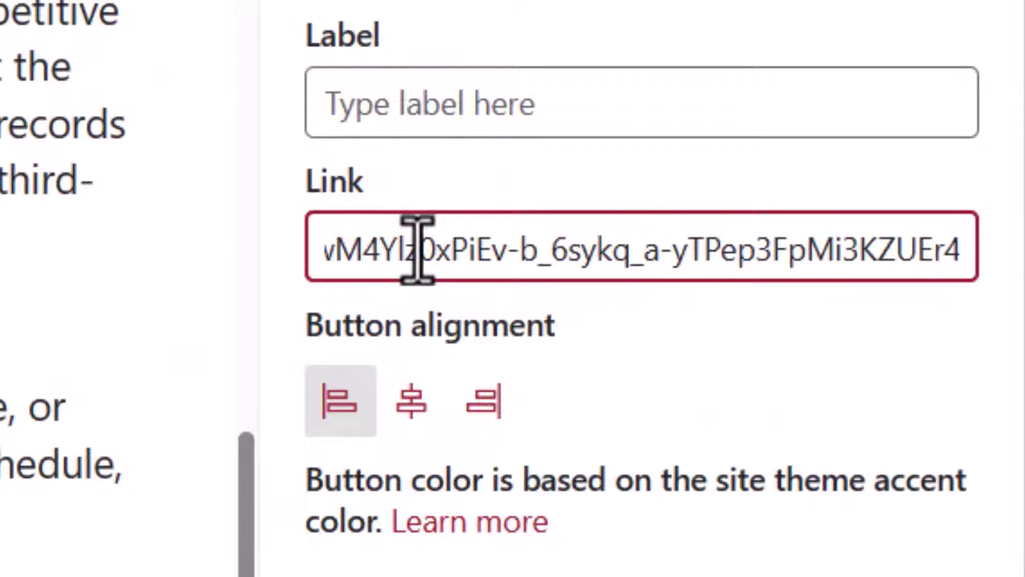
pyautogui.write('&')
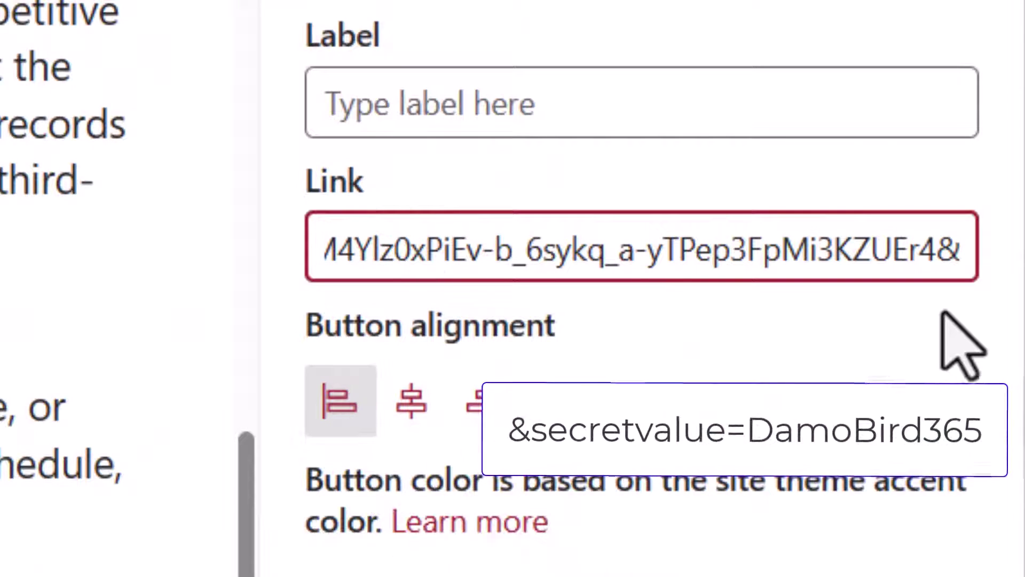
pyautogui.write('secretvalue')
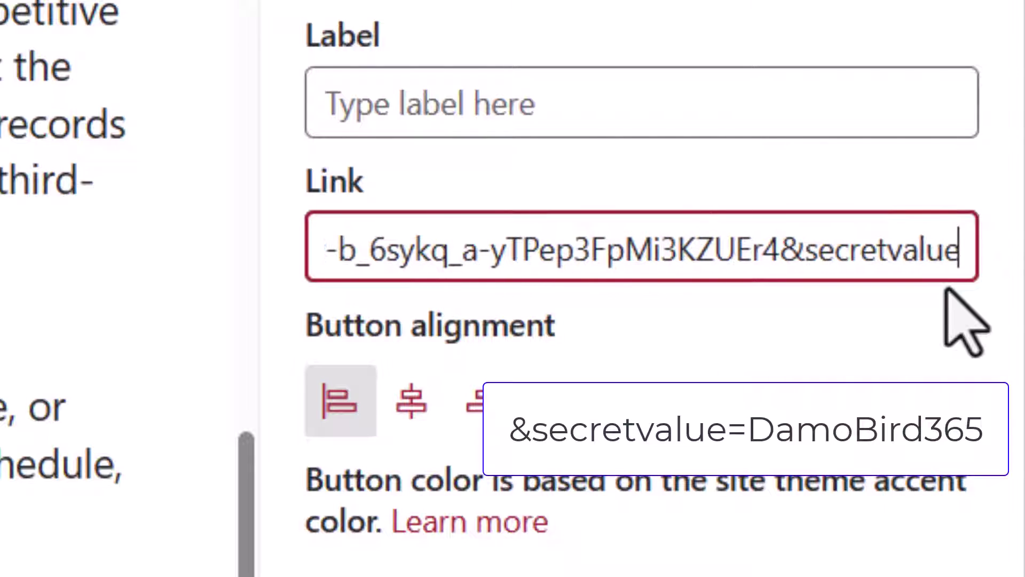
pyautogui.write('=Damo')
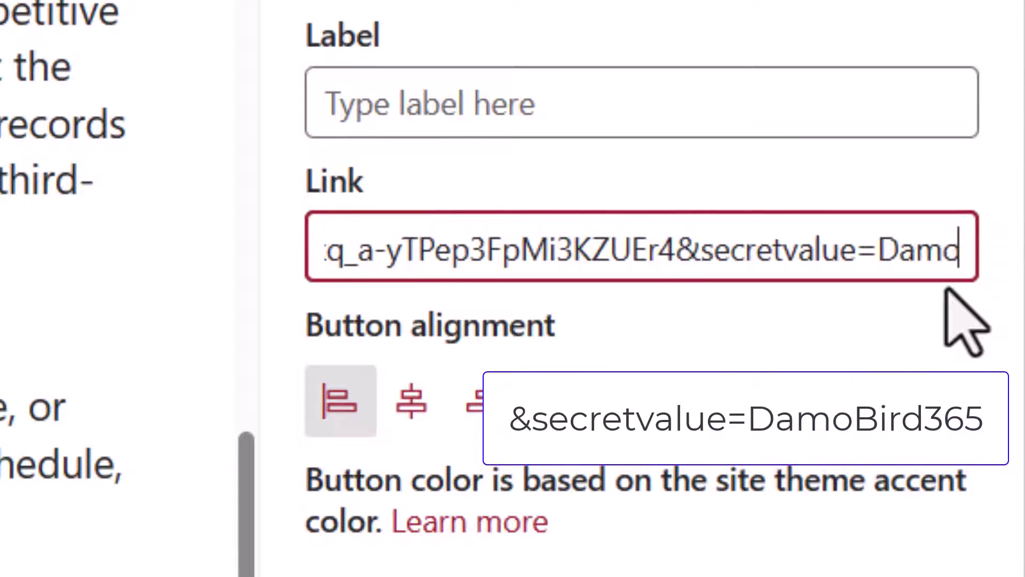
pyautogui.write('Bird365')
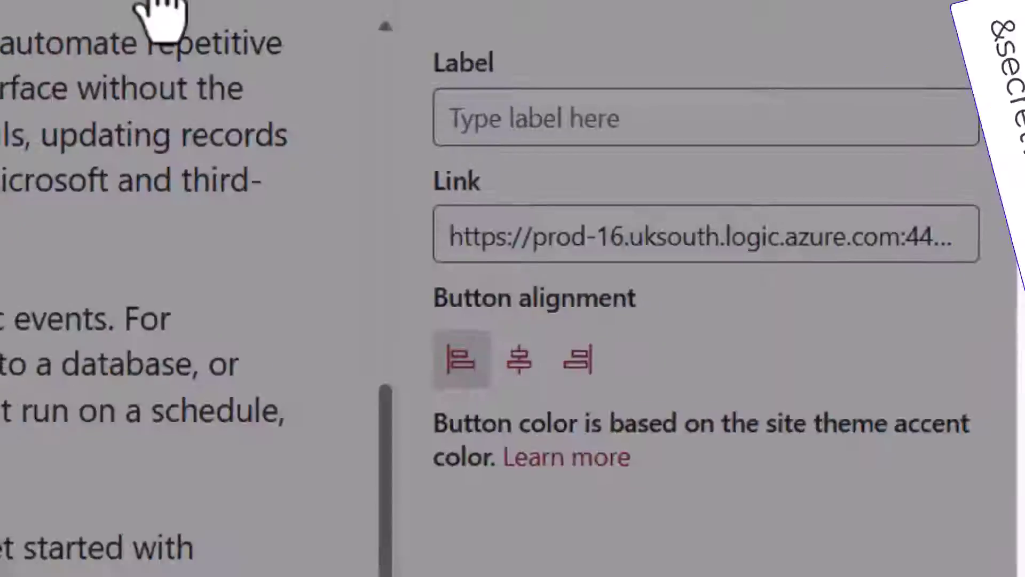
pyautogui.click(654, 104)
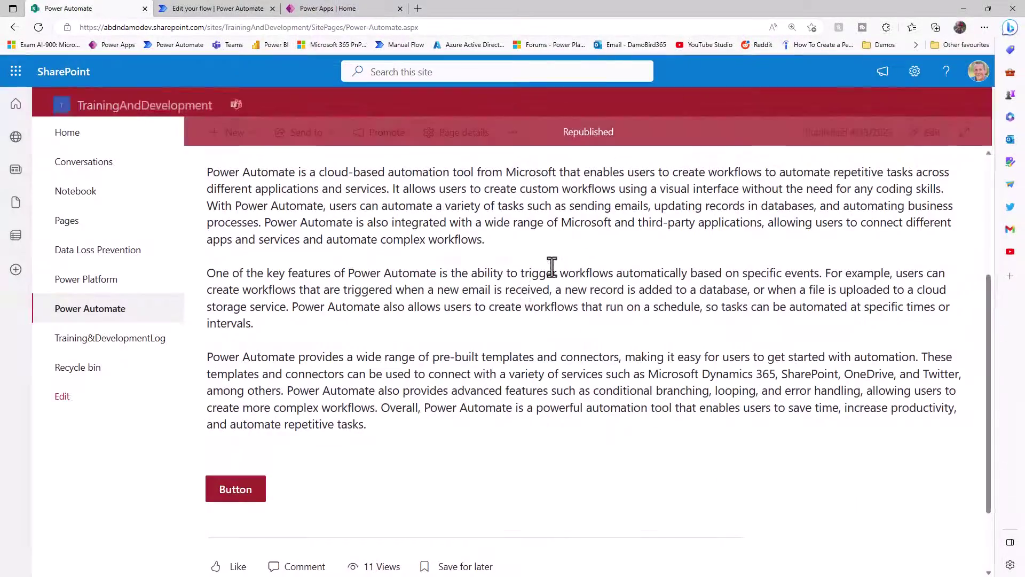
# - Test the button and check the parameter value echoed in the flow's response
pyautogui.click(240, 495)
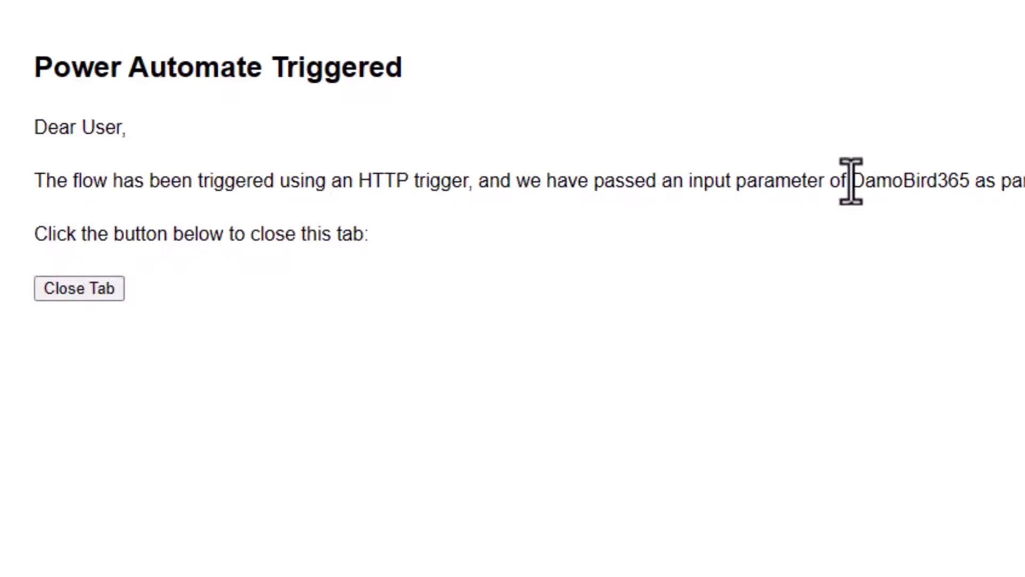
pyautogui.moveTo(850, 181); pyautogui.dragTo(970, 185)
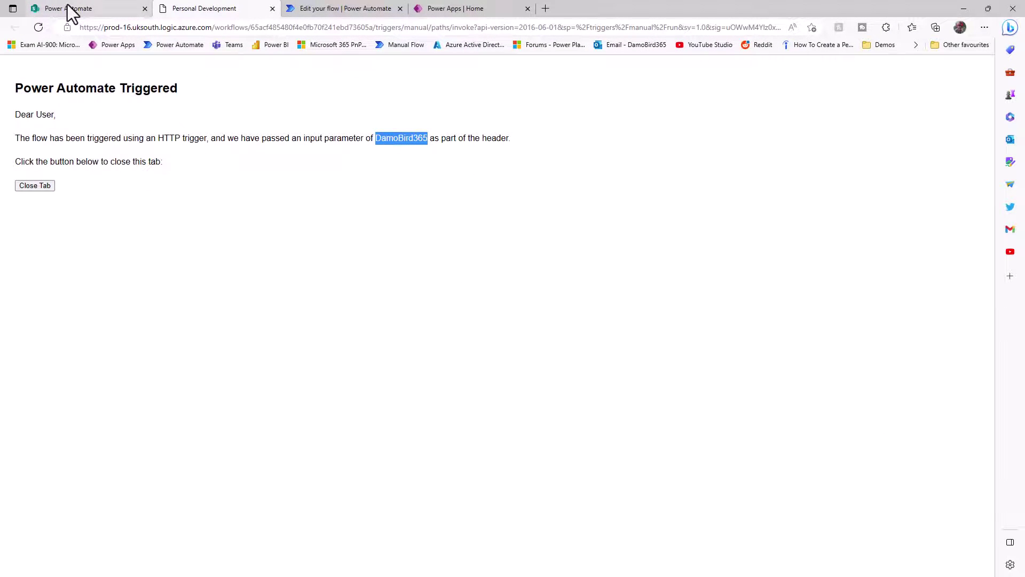
pyautogui.click(68, 7)
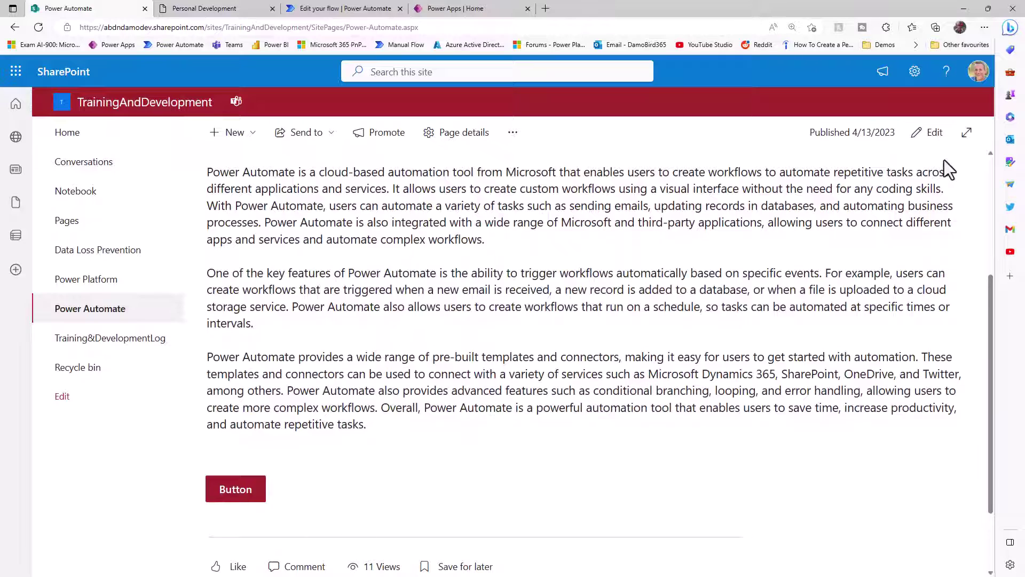
pyautogui.click(931, 132)
pyautogui.scroll(-5, 95, 346)
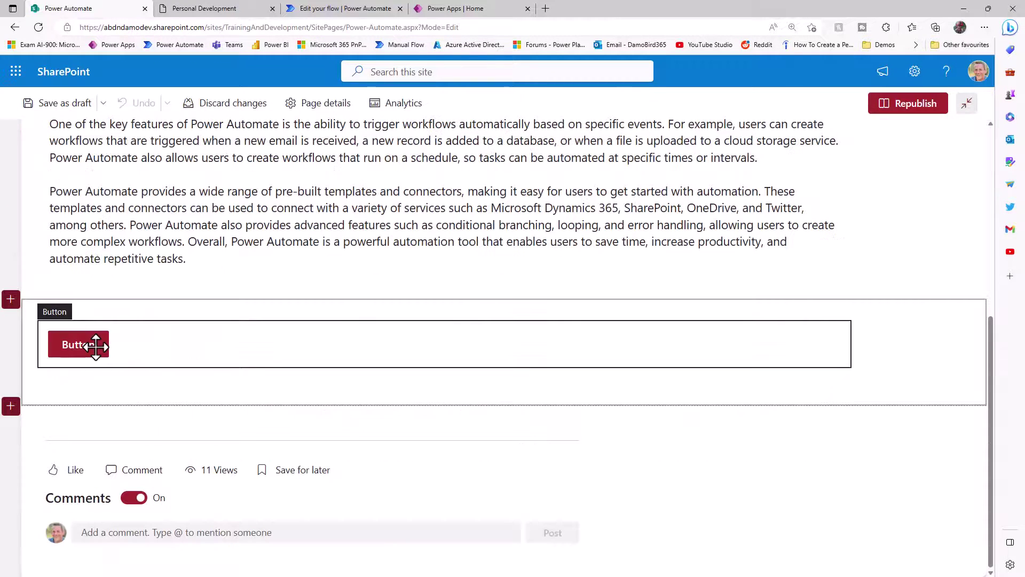
pyautogui.click(73, 307)
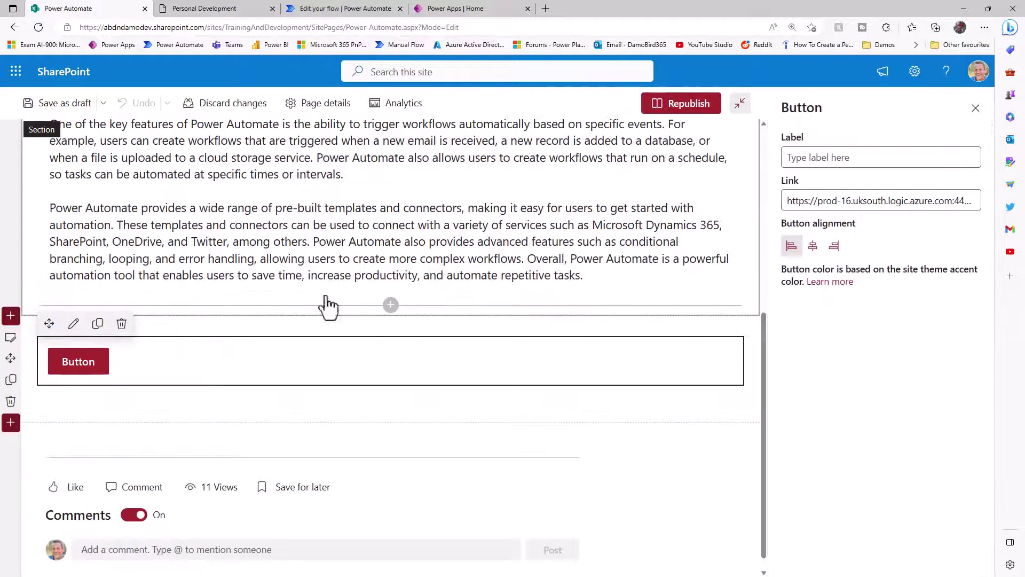
pyautogui.click(879, 202)
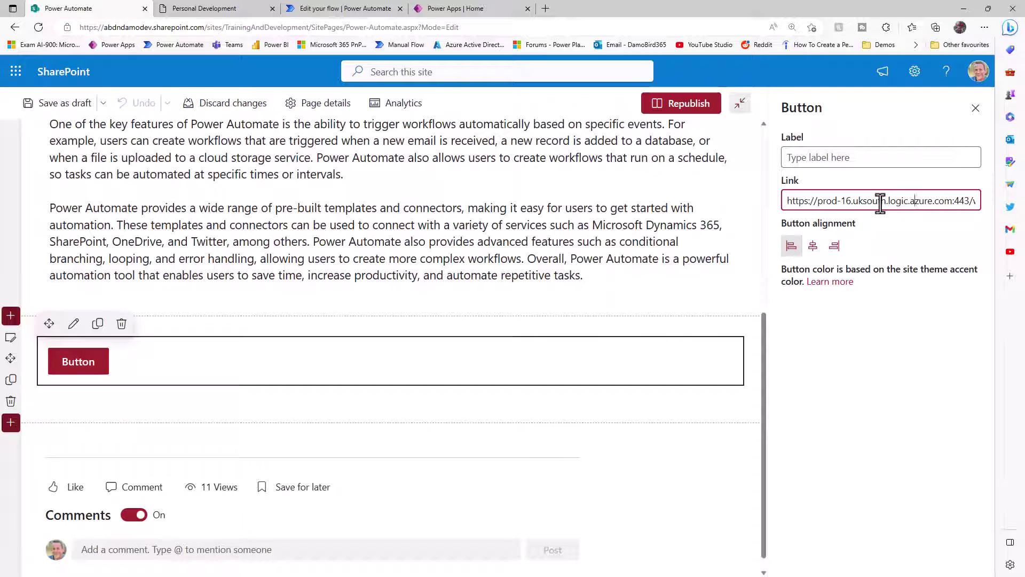
pyautogui.press('Right')
pyautogui.press('Right')
pyautogui.press('Right')
pyautogui.press('Right')
pyautogui.press('Right')
pyautogui.press('Right')
pyautogui.press('Right')
pyautogui.press('Right')
pyautogui.press('Right')
pyautogui.press('Right')
pyautogui.press('Right')
pyautogui.press('Right')
pyautogui.press('Right')
pyautogui.press('Right')
pyautogui.press('Right')
pyautogui.press('Right')
pyautogui.press('Right')
pyautogui.press('Right')
pyautogui.press('Right')
pyautogui.press('Right')
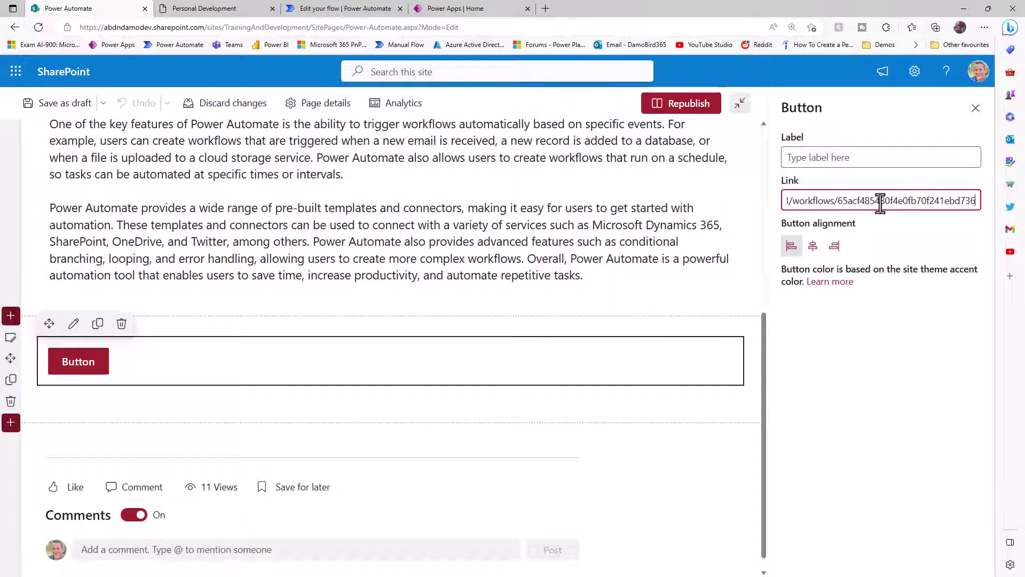
pyautogui.press('Right')
pyautogui.press('Right')
pyautogui.press('Right')
pyautogui.press('Right')
pyautogui.press('Right')
pyautogui.press('Right')
pyautogui.press('Right')
pyautogui.press('Right')
pyautogui.press('Right')
pyautogui.press('Right')
pyautogui.press('Right')
pyautogui.press('Right')
pyautogui.press('Right')
pyautogui.press('Right')
pyautogui.press('Right')
pyautogui.press('Right')
pyautogui.press('Right')
pyautogui.press('Right')
pyautogui.press('Right')
pyautogui.press('Right')
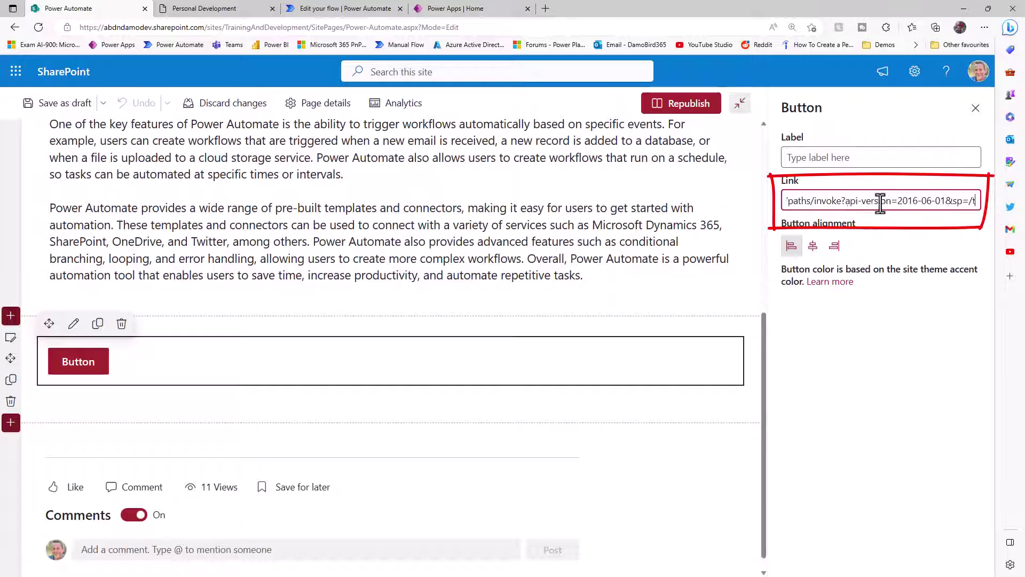
pyautogui.press('BackSpace')
pyautogui.press('BackSpace')
pyautogui.press('BackSpace')
pyautogui.press('BackSpace')
pyautogui.press('BackSpace')
pyautogui.press('BackSpace')
pyautogui.press('BackSpace')
pyautogui.press('BackSpace')
pyautogui.press('BackSpace')
pyautogui.press('BackSpace')
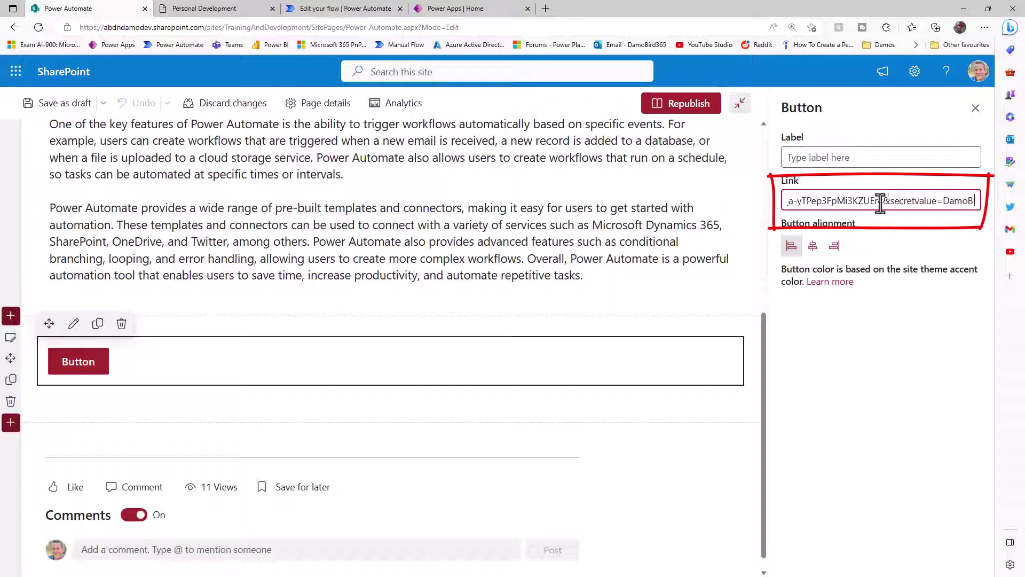
pyautogui.press('BackSpace')
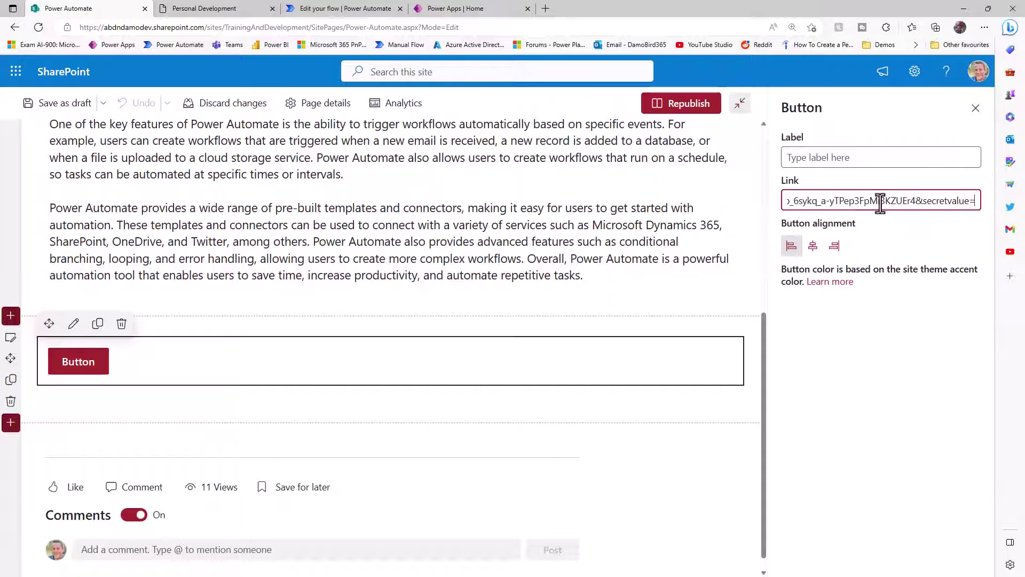
pyautogui.write('EasterHols')
pyautogui.click(674, 107)
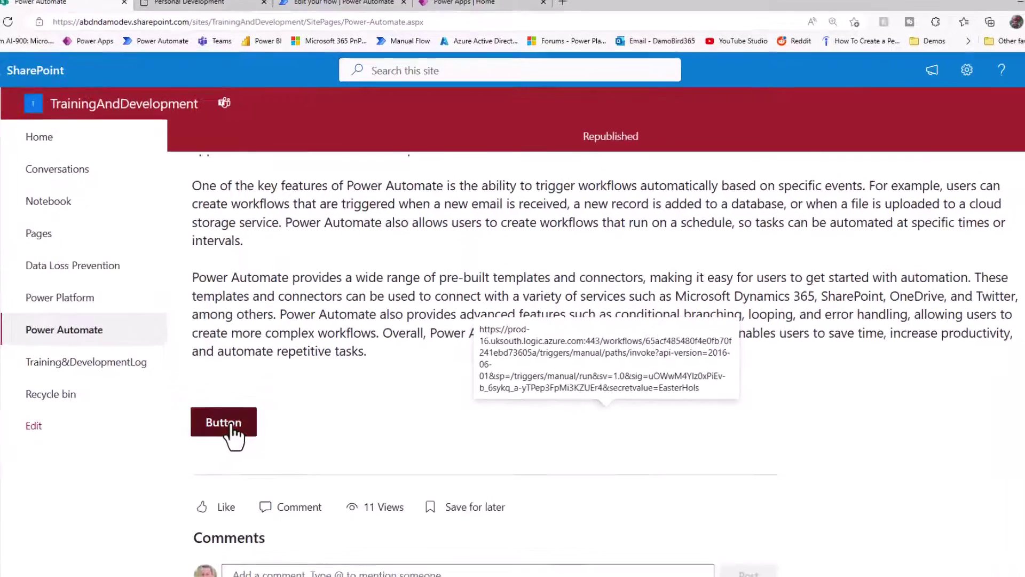
# - Run the flow from the button again and highlight the new 'EasterHols' value in the response
pyautogui.click(250, 400)
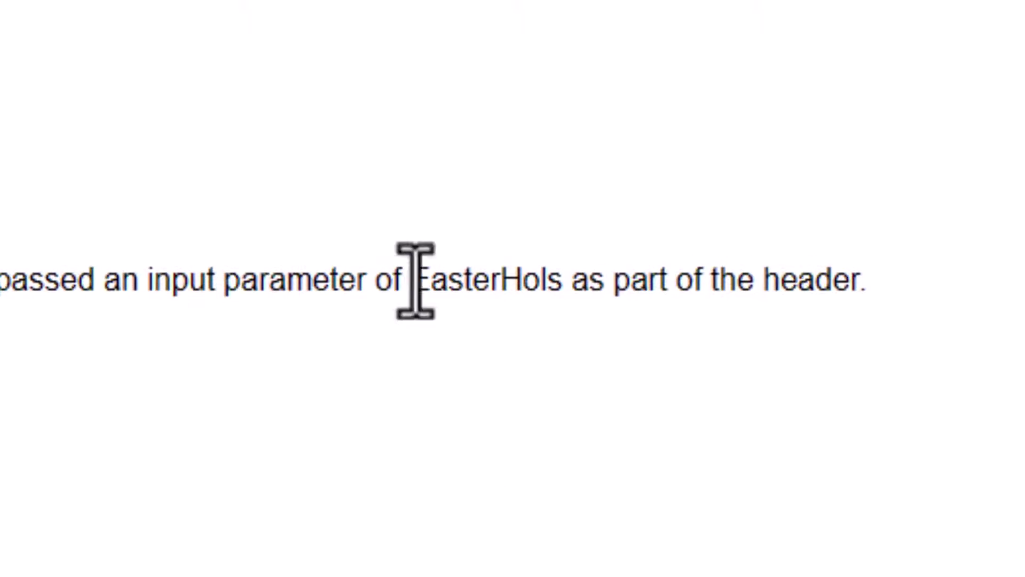
pyautogui.moveTo(414, 279); pyautogui.dragTo(565, 286)
pyautogui.hotkey('ctrl', 'c')
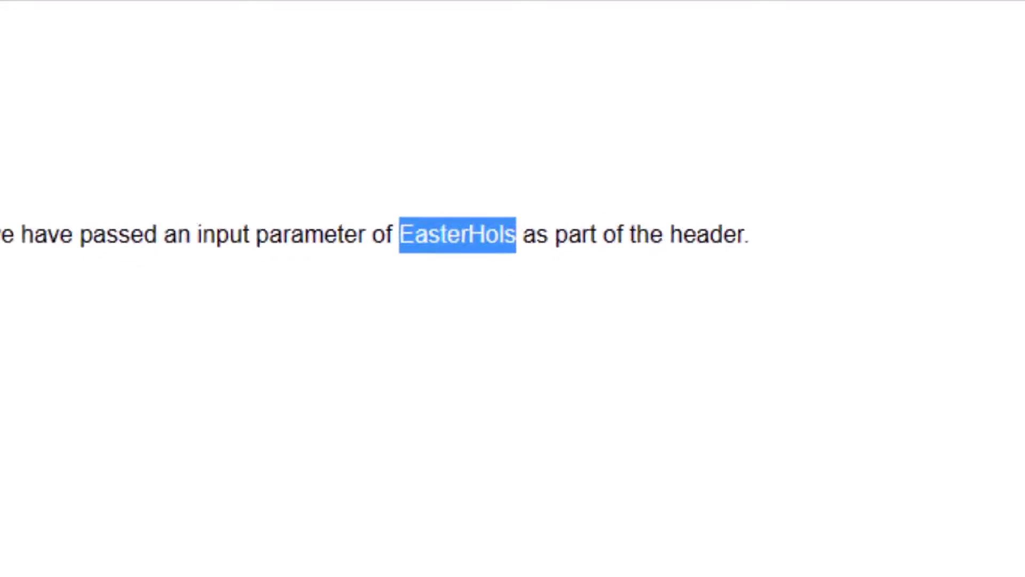
pyautogui.click(491, 7)
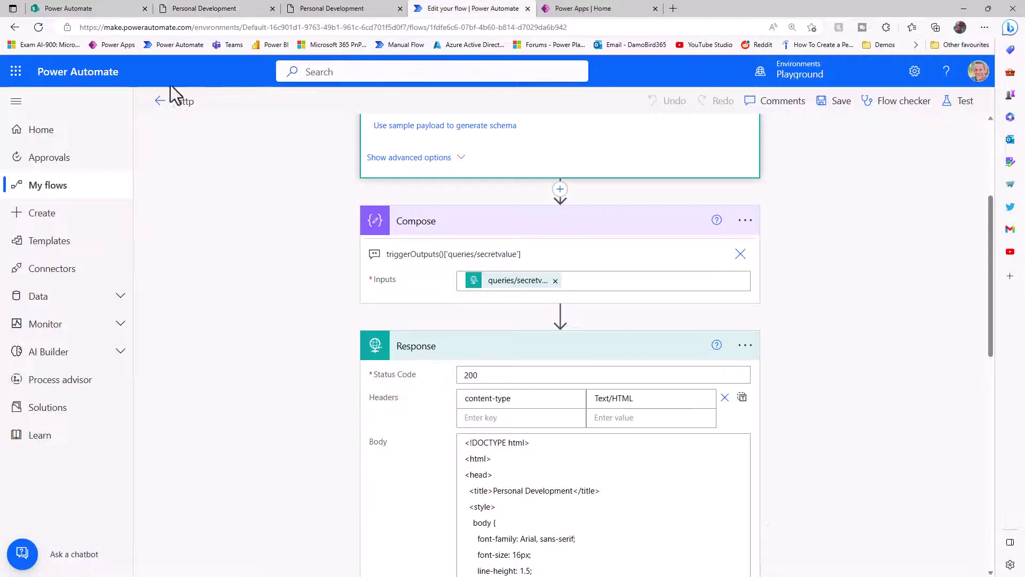
pyautogui.click(160, 101)
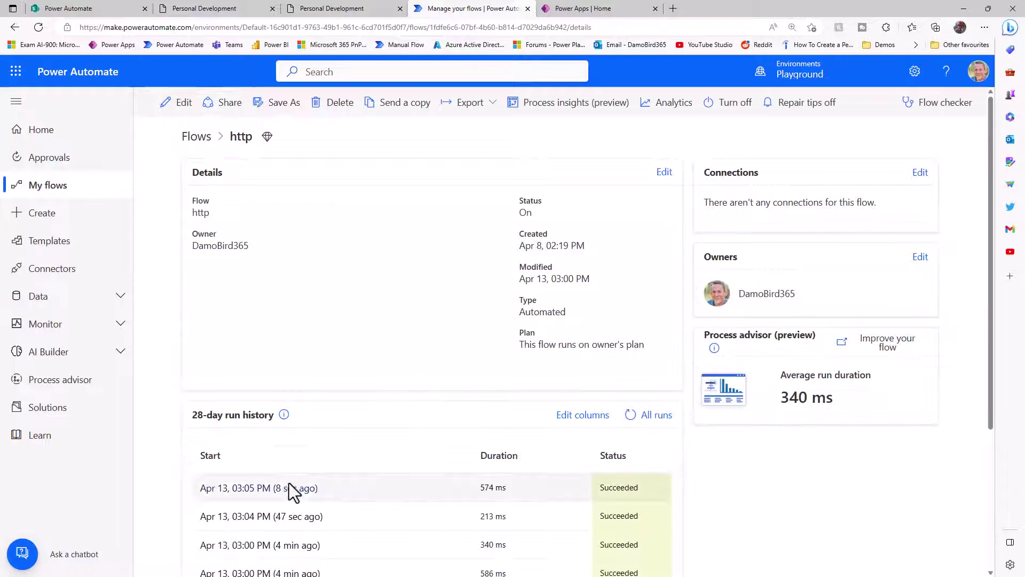
pyautogui.click(290, 494)
pyautogui.click(467, 181)
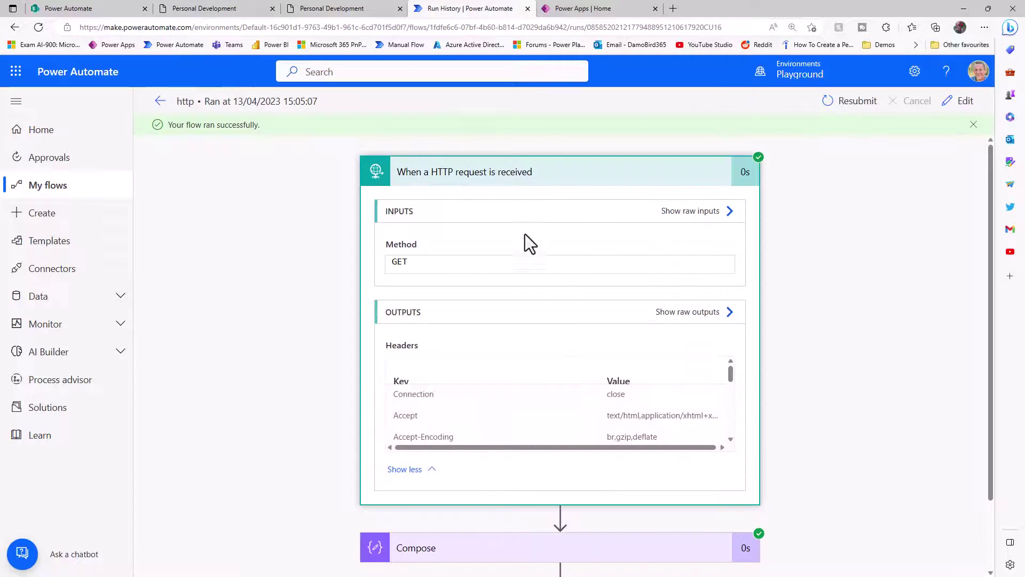
pyautogui.click(690, 315)
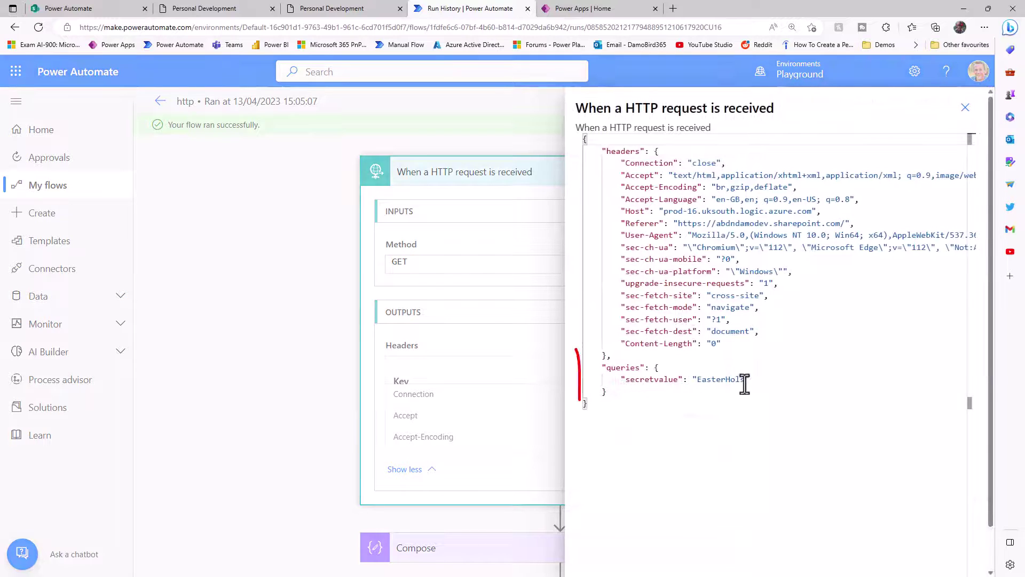
pyautogui.moveTo(745, 383); pyautogui.dragTo(697, 380)
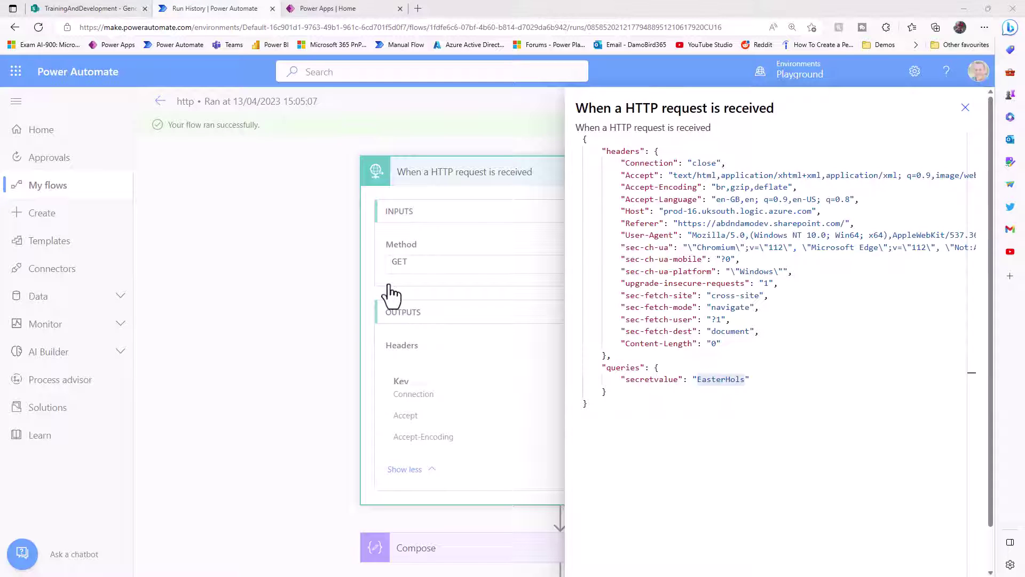
# - Look at the licensing guide PDF in General documents, then close raw outputs and edit the flow
pyautogui.click(99, 9)
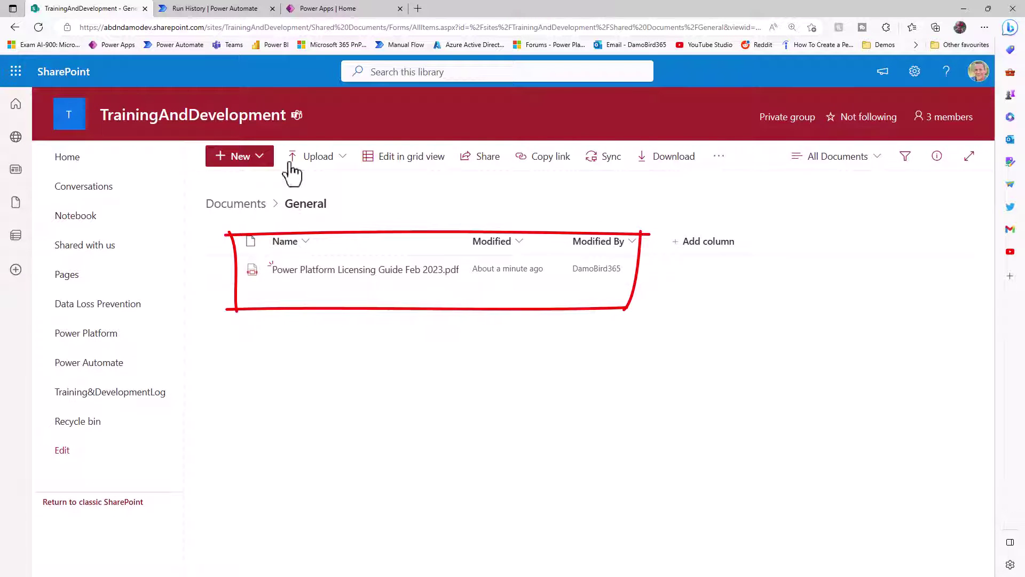
pyautogui.click(220, 10)
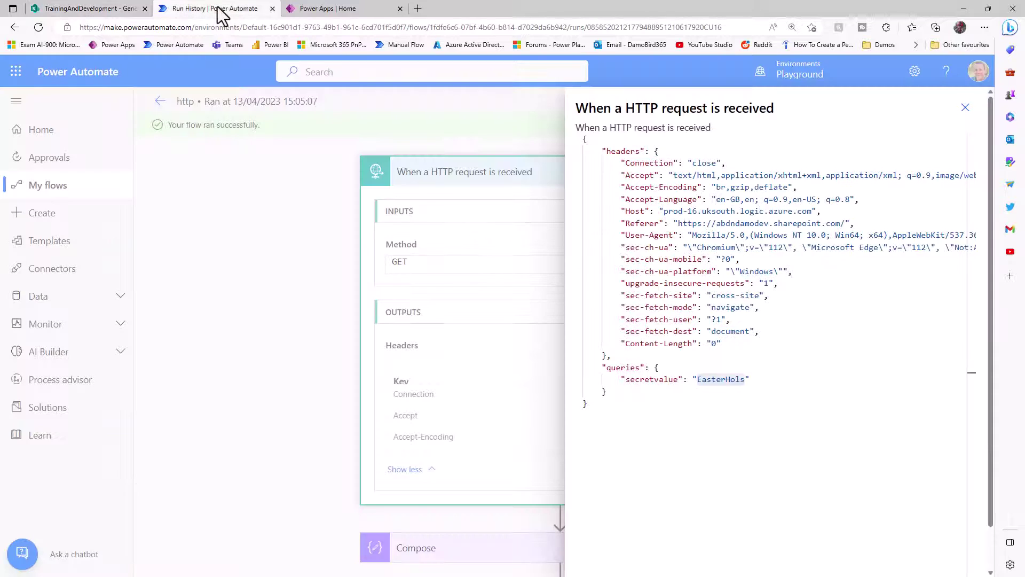
pyautogui.click(965, 107)
pyautogui.click(961, 100)
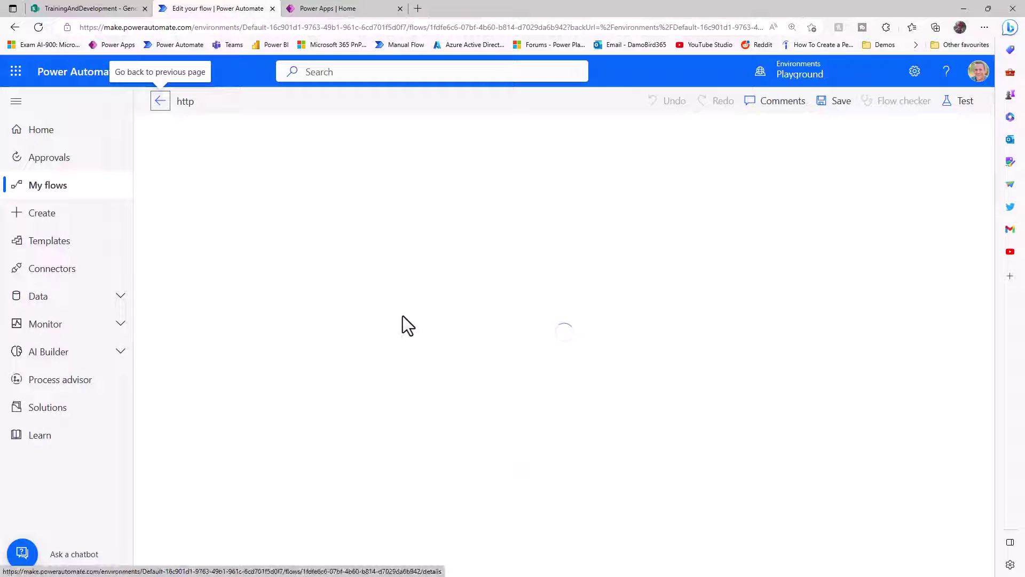
# - Add 'Get file content using path' after the trigger, pointing to the licensing guide PDF in Shared Documents/General
pyautogui.click(561, 167)
pyautogui.click(570, 187)
pyautogui.write('file ')
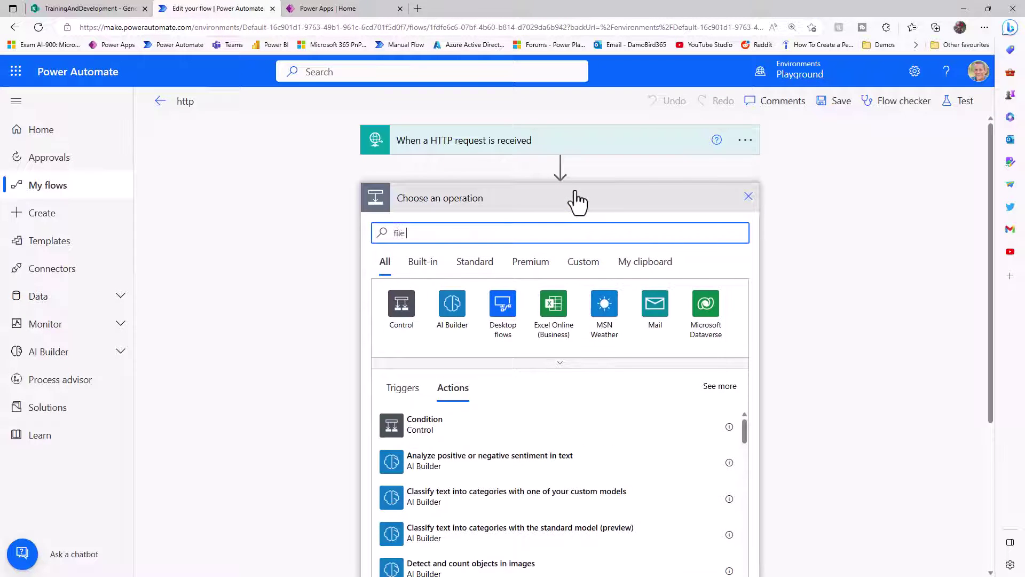
pyautogui.write('content path')
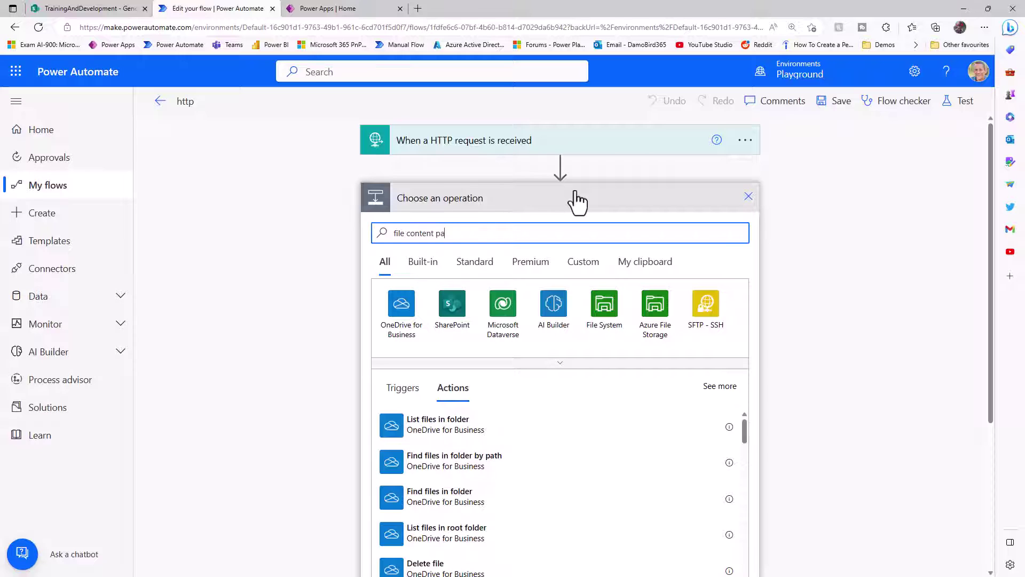
pyautogui.click(454, 424)
pyautogui.click(740, 230)
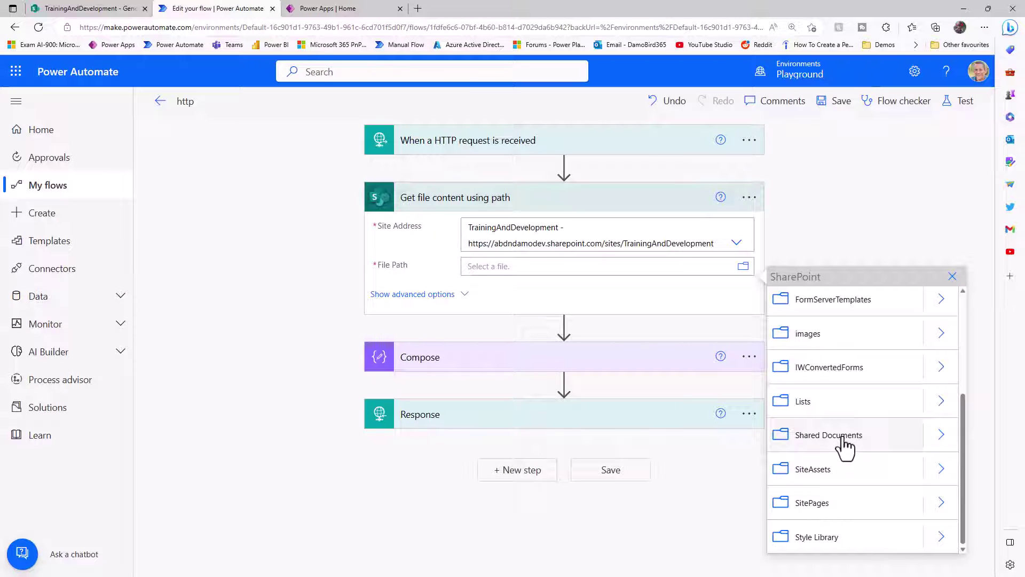
pyautogui.click(941, 434)
pyautogui.click(847, 315)
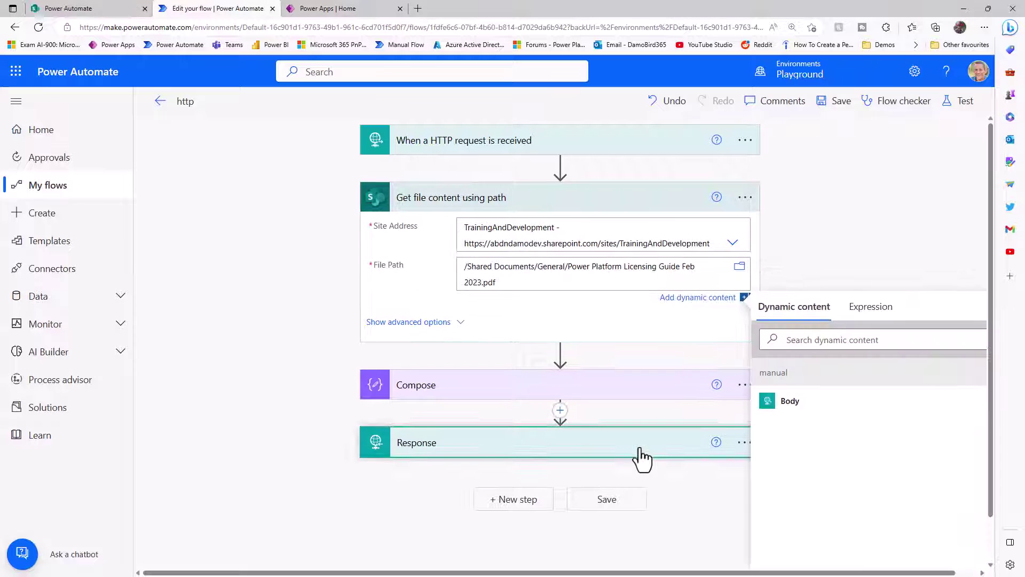
pyautogui.click(640, 451)
# - Set the Response content-type to Application/pdf and its body to File Content, then save
pyautogui.scroll(-3, 586, 451)
pyautogui.moveTo(656, 346); pyautogui.dragTo(526, 346)
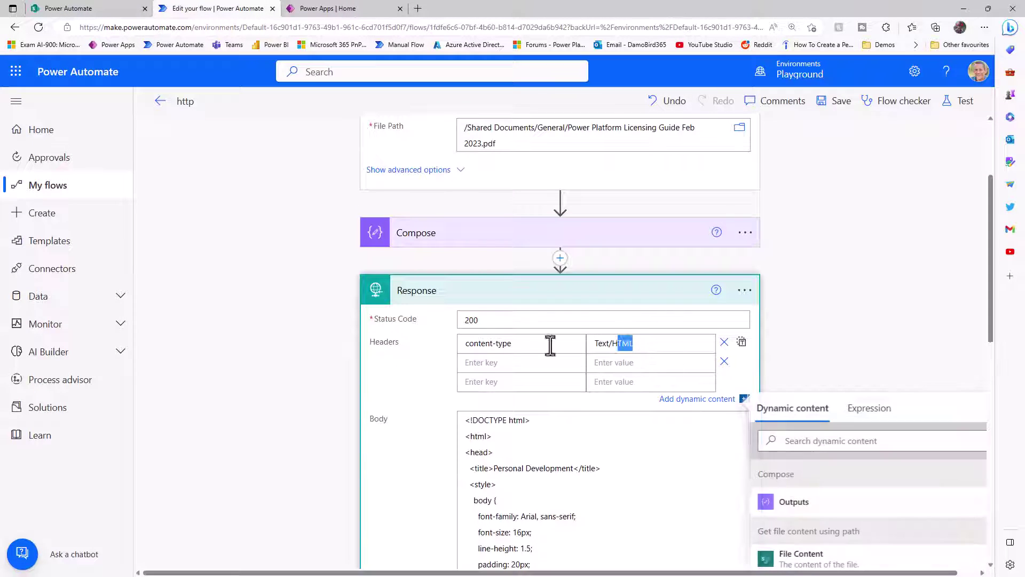
pyautogui.write('Applicat')
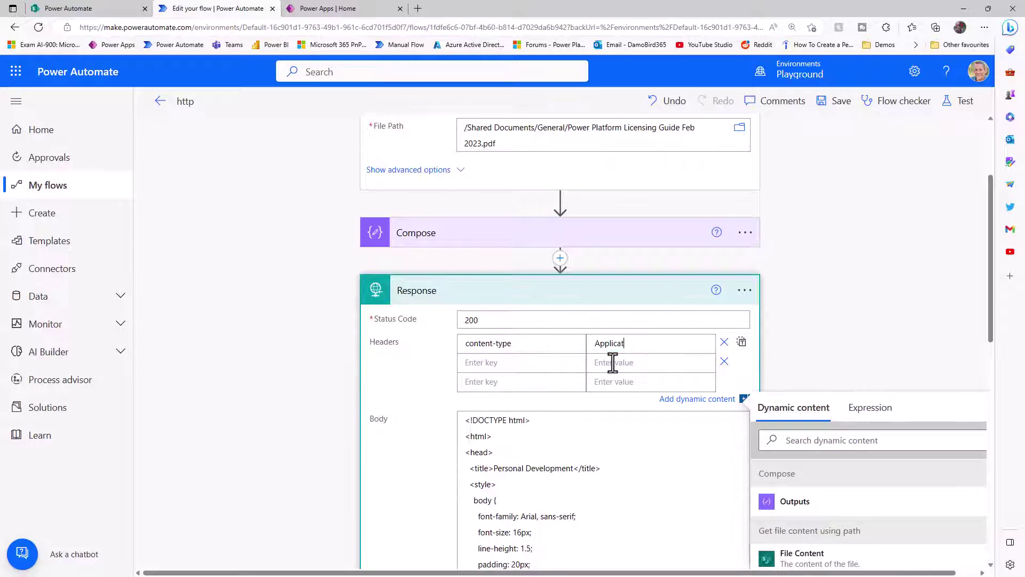
pyautogui.write('ion/pdf')
pyautogui.click(534, 427)
pyautogui.hotkey('ctrl', 'a')
pyautogui.press('Delete')
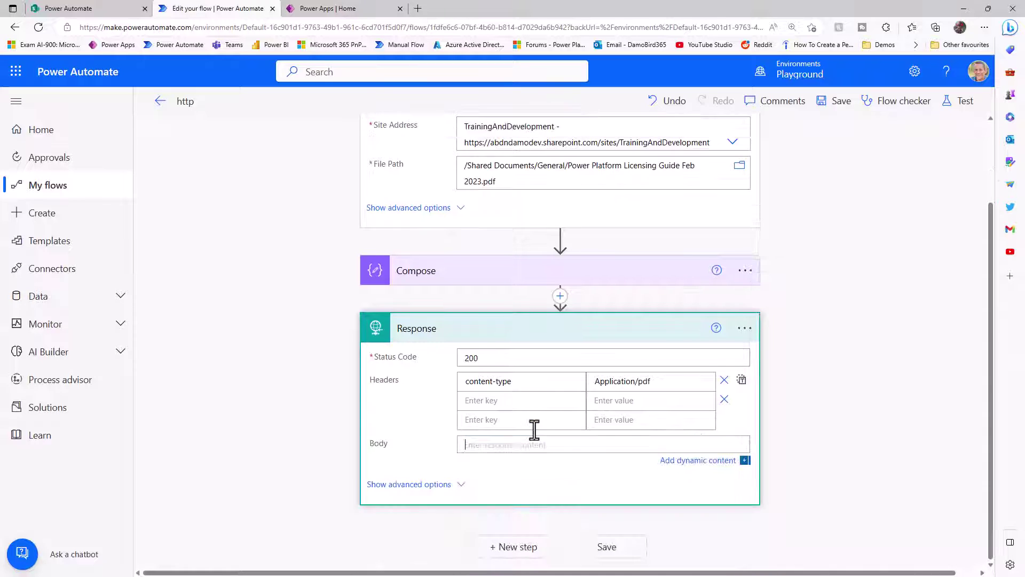
pyautogui.click(828, 447)
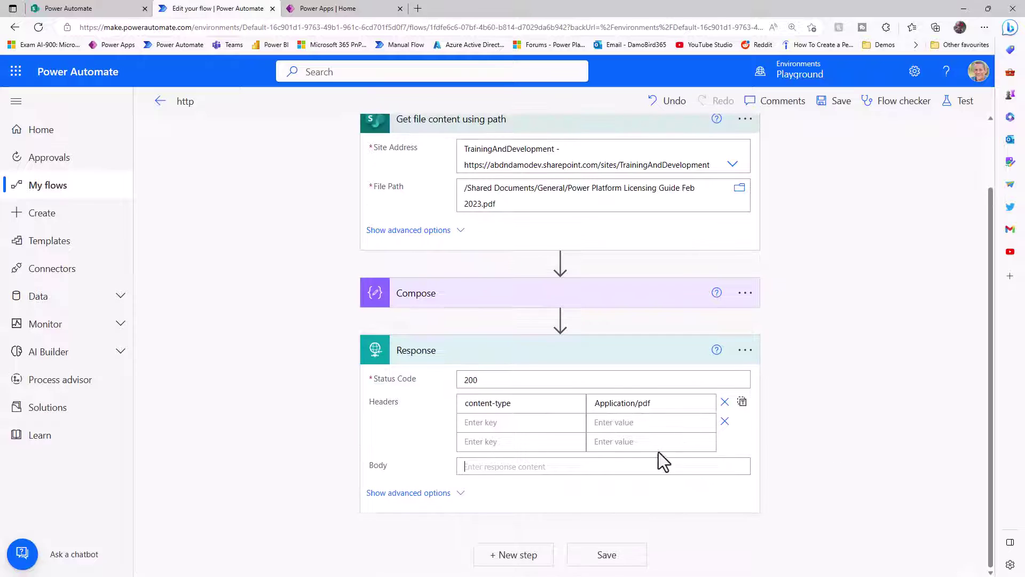
pyautogui.click(837, 434)
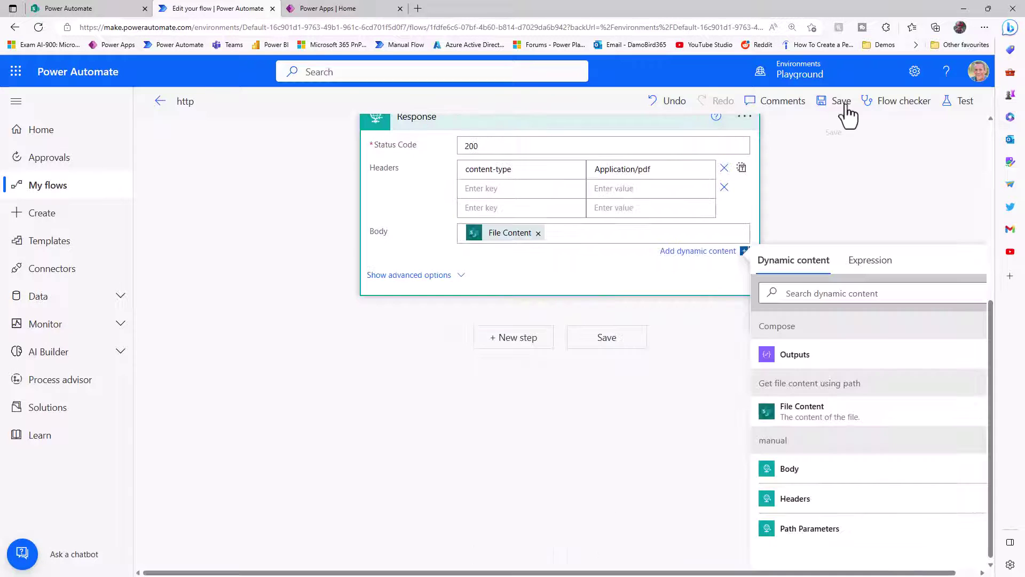
pyautogui.click(838, 101)
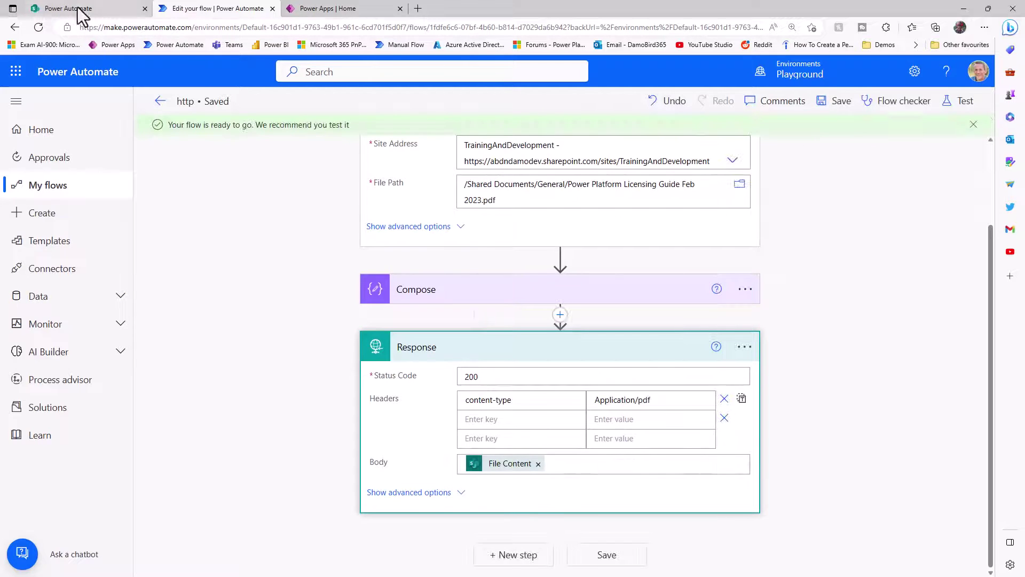
# - Scroll through the 31-page Power Platform Licensing Guide PDF, then return to the SharePoint Power Automate page
pyautogui.click(80, 9)
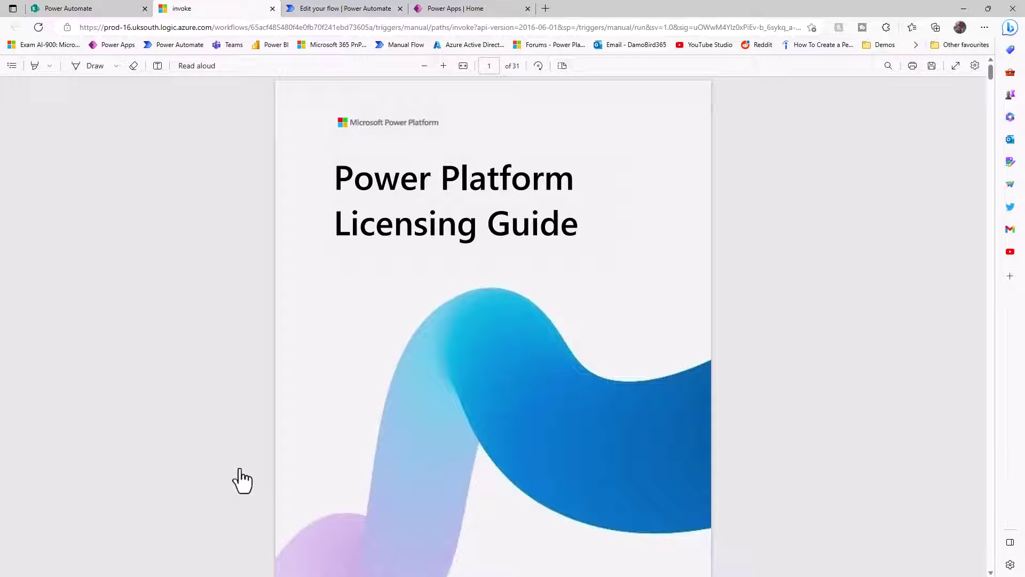
pyautogui.scroll(-15, 269, 419)
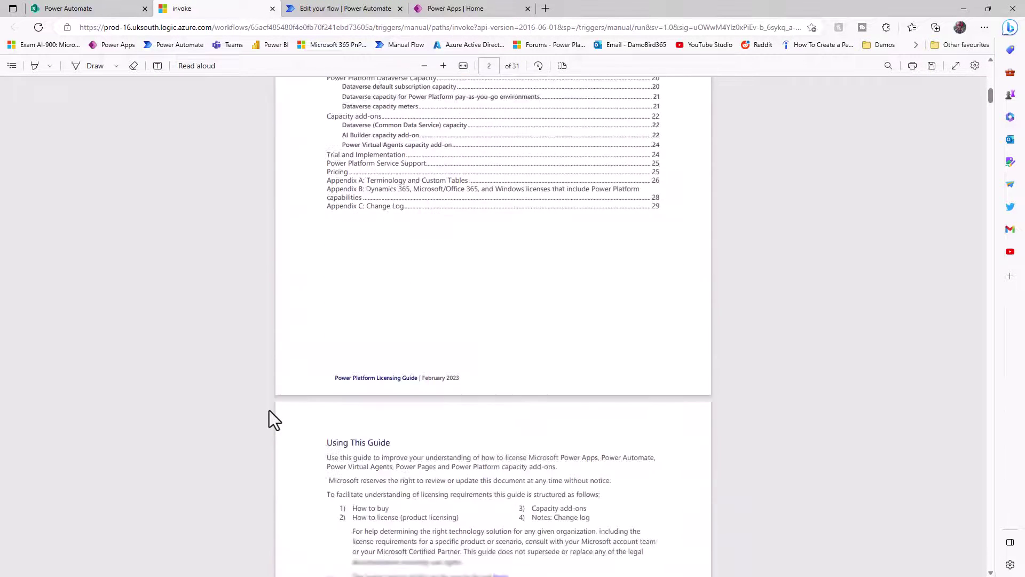
pyautogui.scroll(-2, 269, 412)
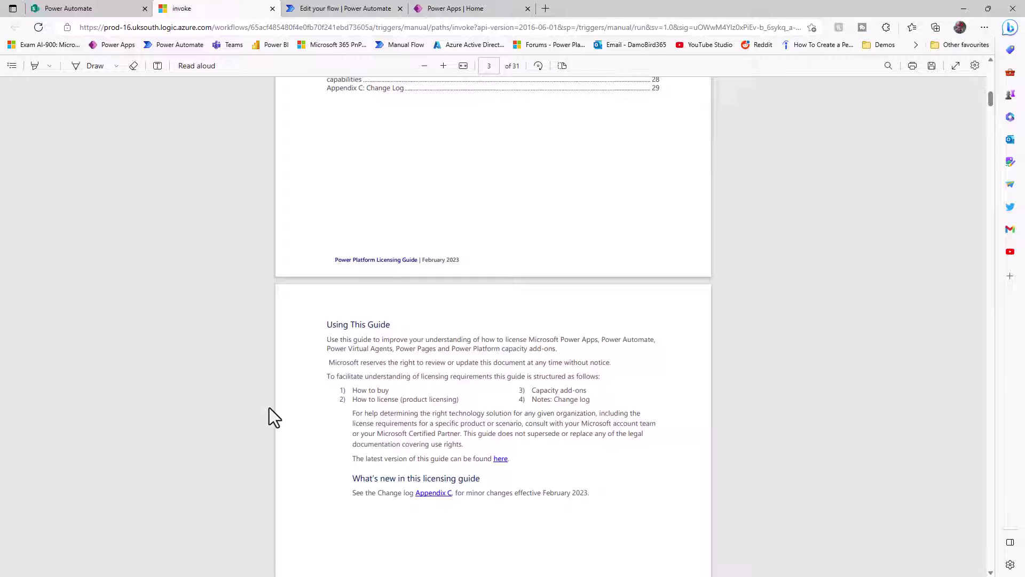
pyautogui.click(96, 8)
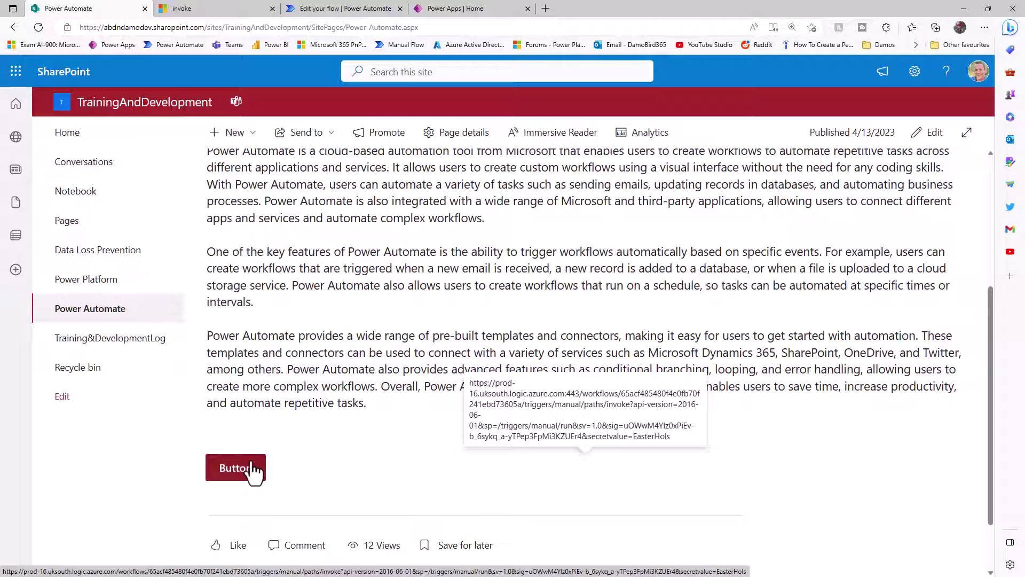
# - Create a blank canvas app named RunFromSharePoint from the Power Apps home page
pyautogui.click(475, 9)
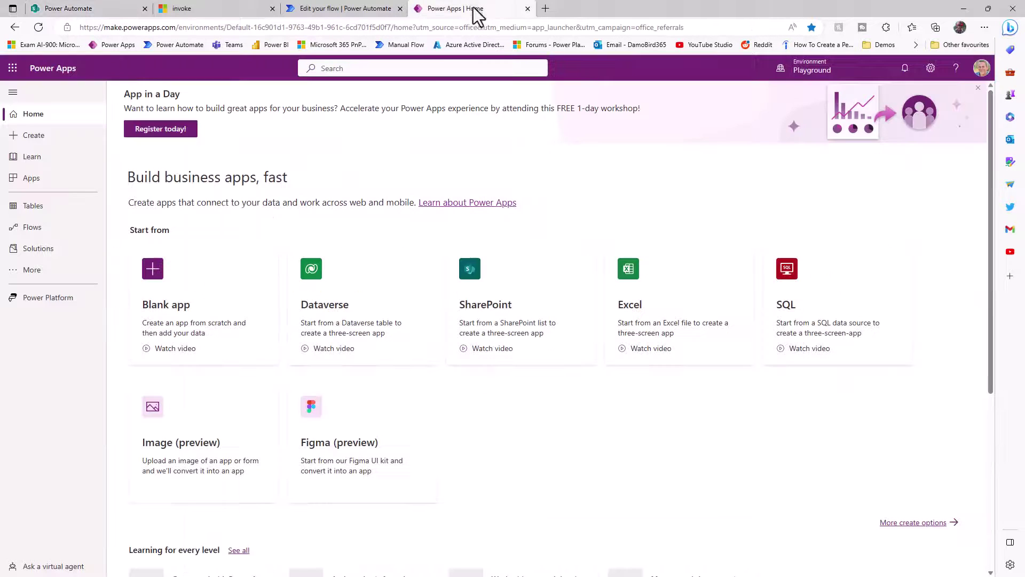
pyautogui.click(180, 314)
pyautogui.click(295, 439)
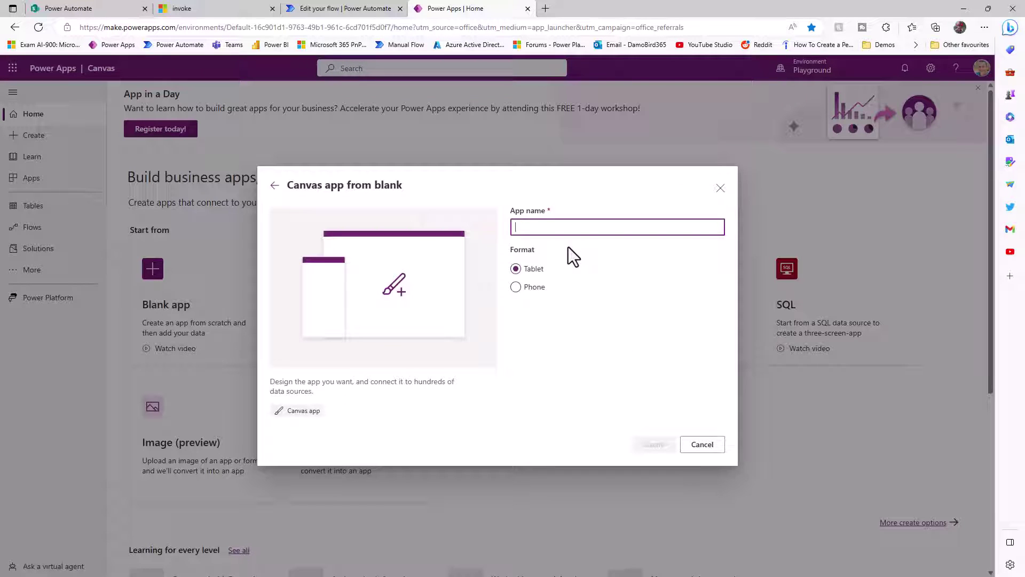
pyautogui.write('RunFromSharePoint')
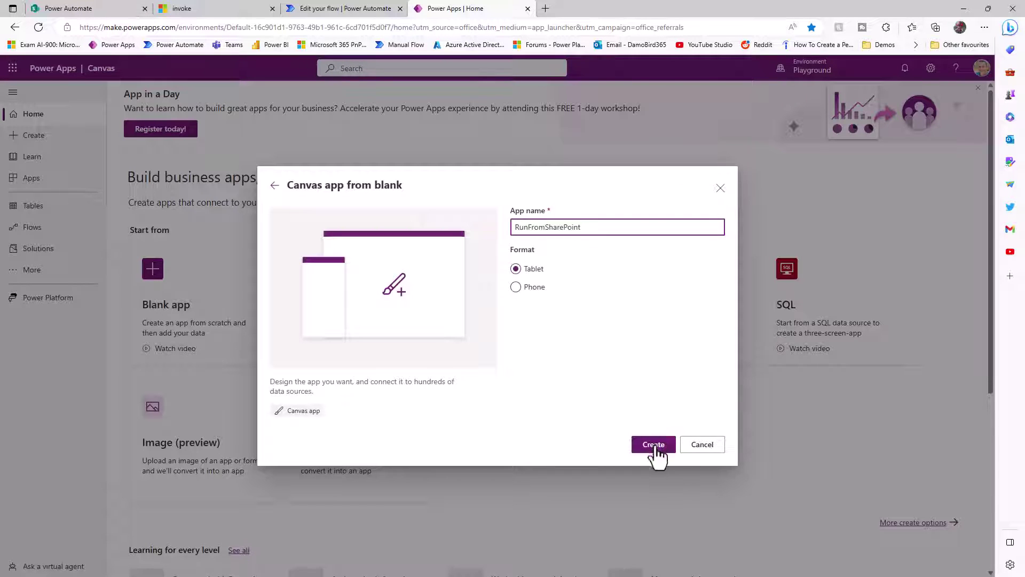
pyautogui.click(655, 447)
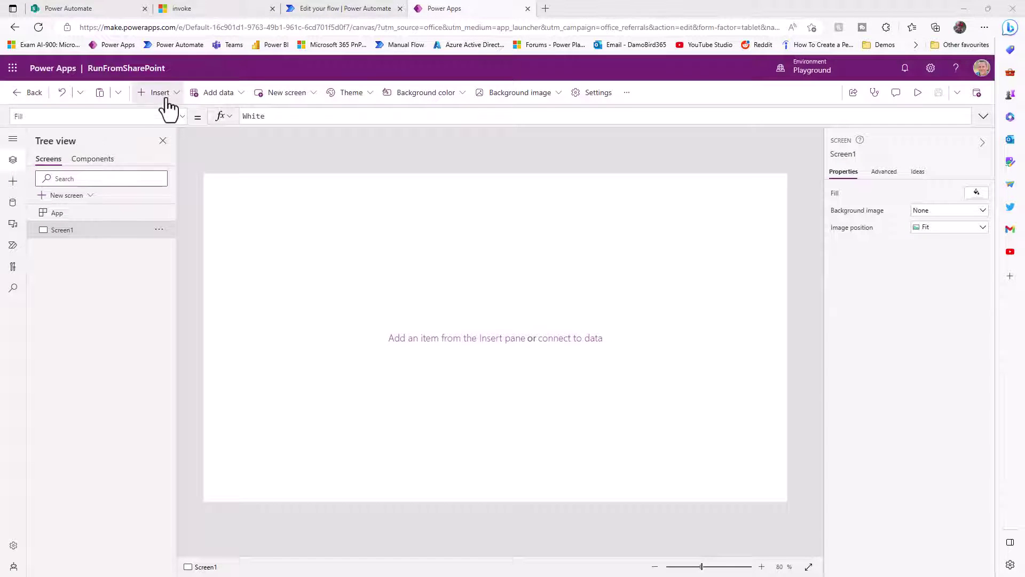
# - Insert a Timer control onto Screen1
pyautogui.click(167, 98)
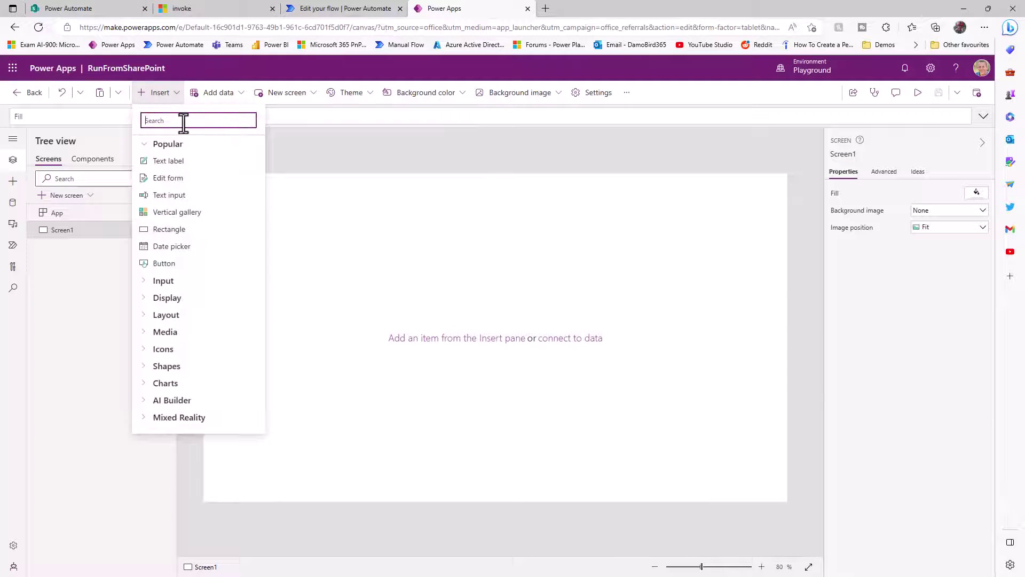
pyautogui.write('Timer')
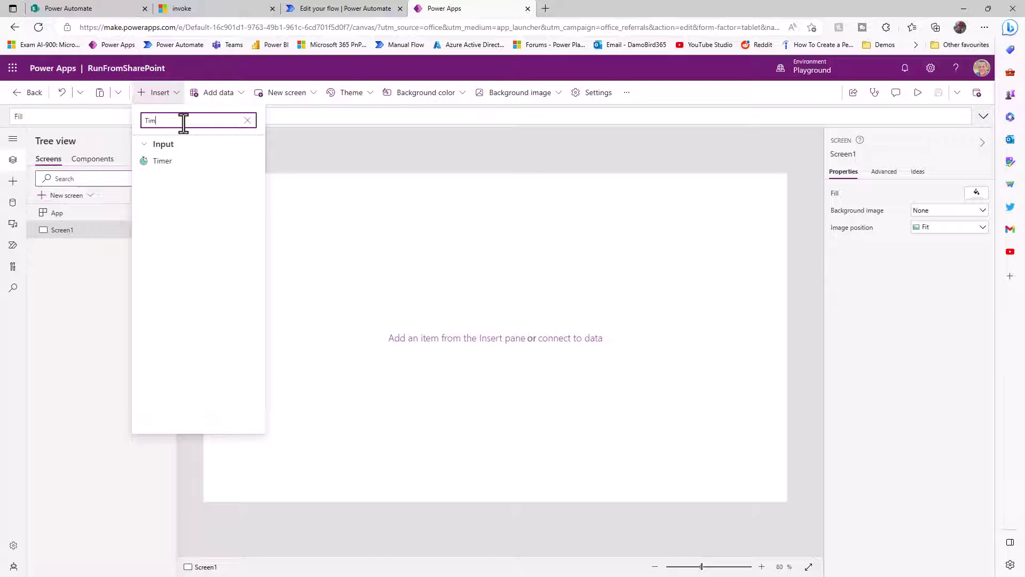
pyautogui.click(182, 161)
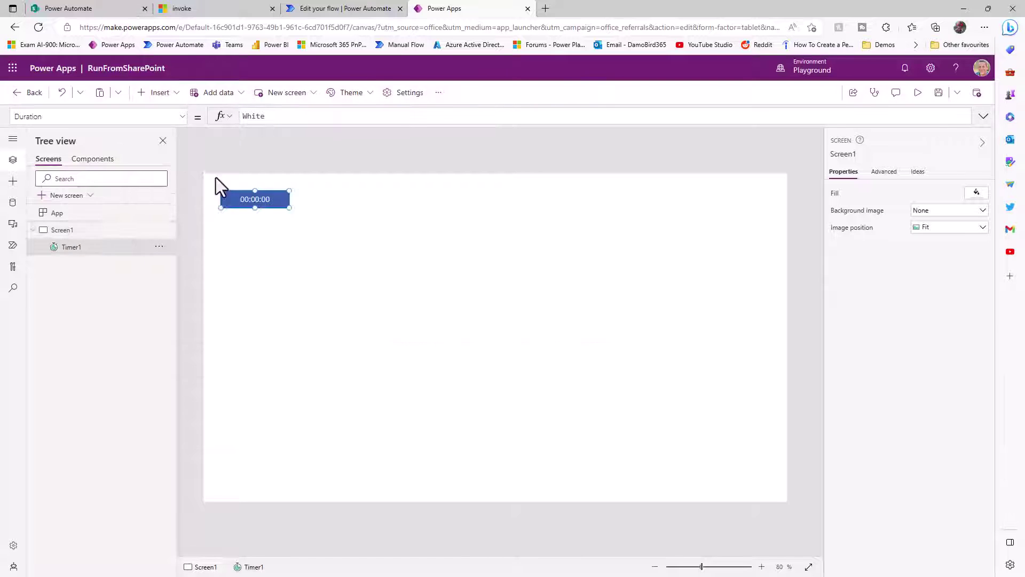
# - Move the timer to the screen centre and set its Duration to 60*60000
pyautogui.moveTo(279, 204); pyautogui.dragTo(527, 266)
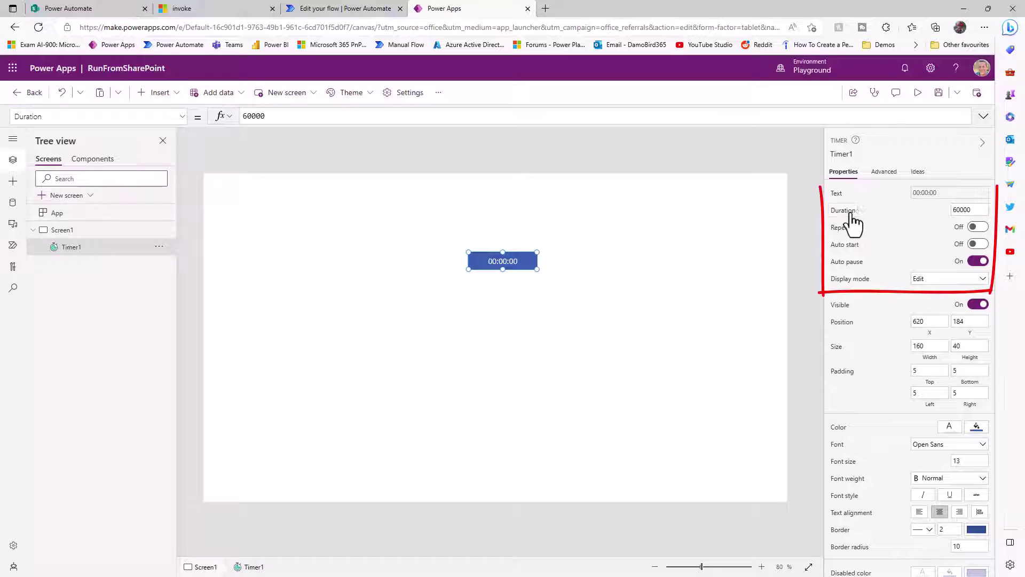
pyautogui.click(302, 122)
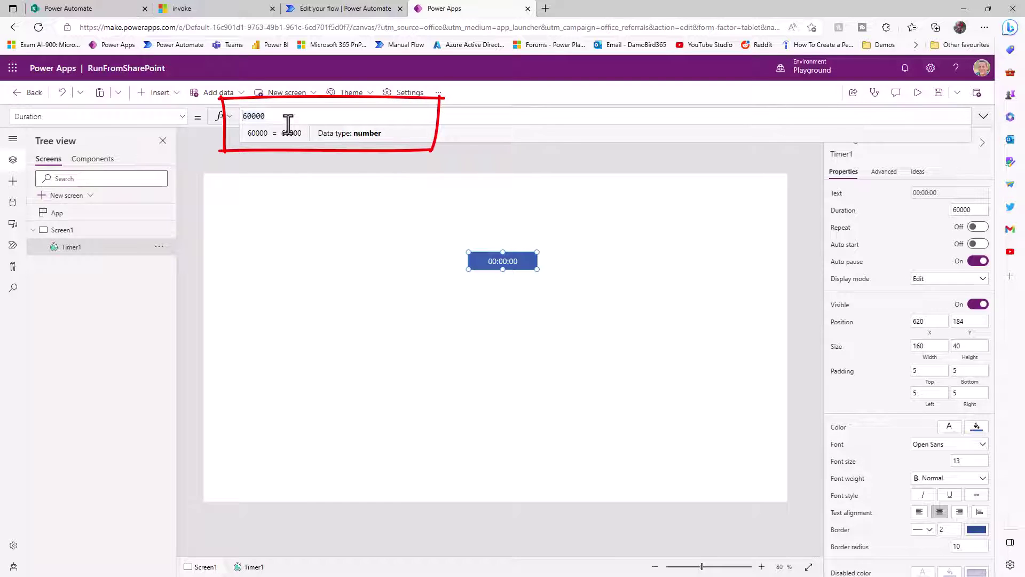
pyautogui.write('60*')
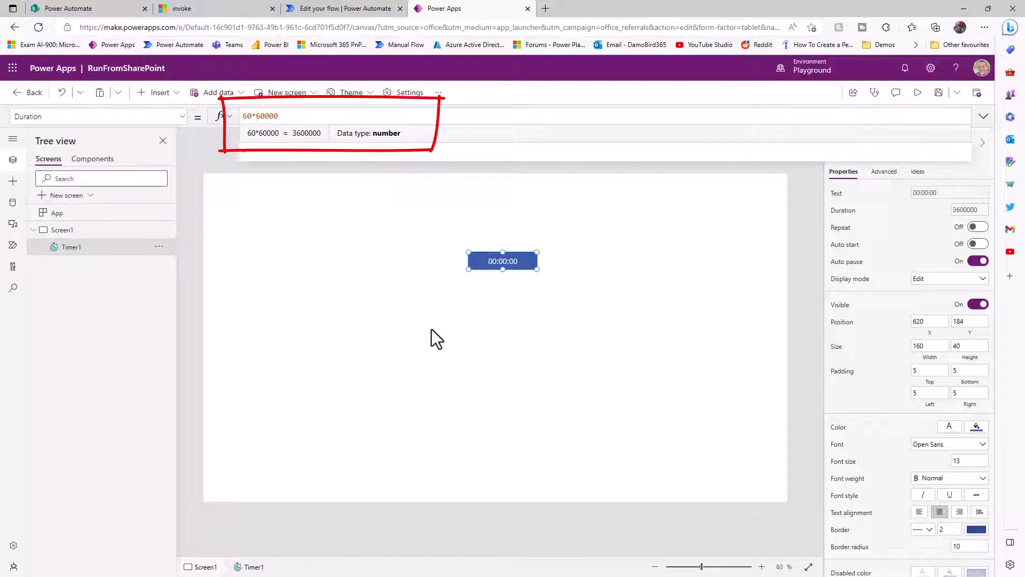
# - Turn the timer's Auto start on and Auto pause off, and set Display mode to View
pyautogui.click(977, 244)
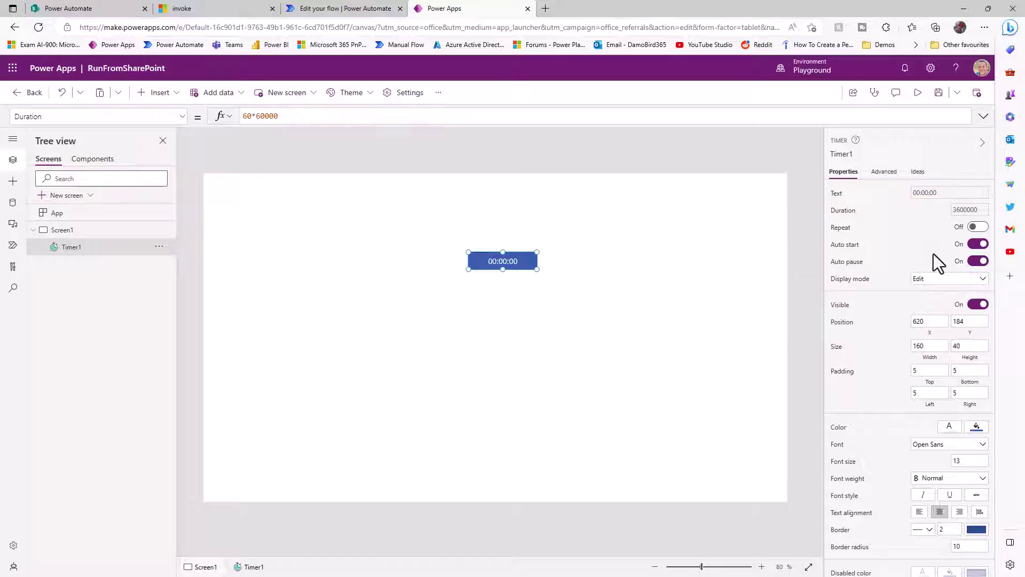
pyautogui.click(978, 261)
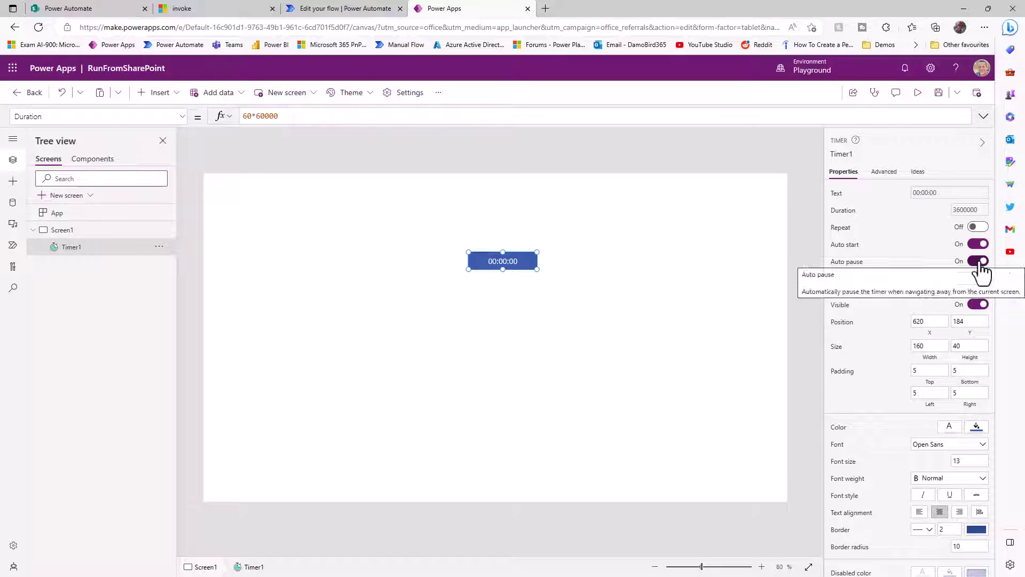
pyautogui.click(960, 280)
pyautogui.click(930, 318)
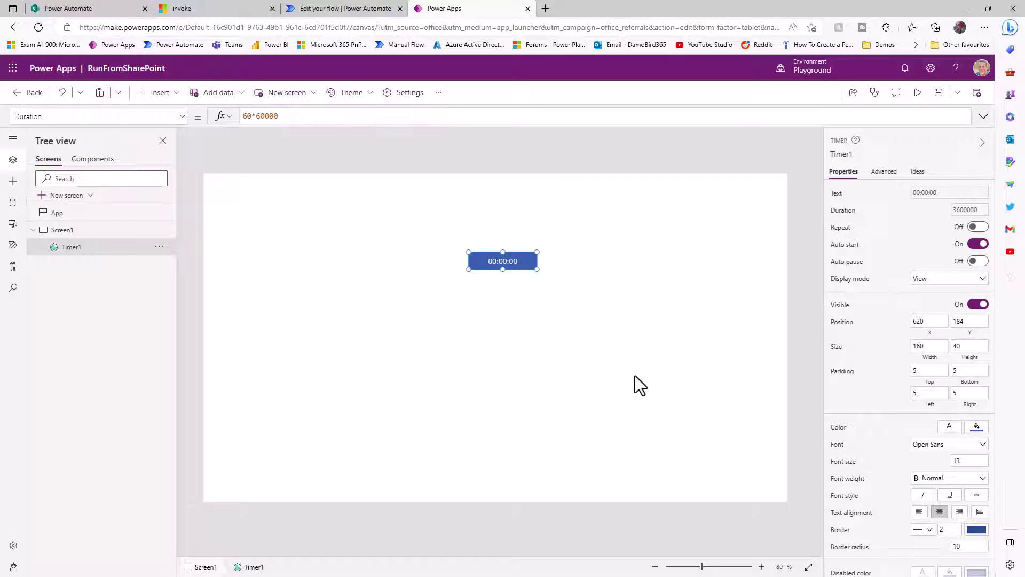
# - Add a button labelled 'Record Learning' below the timer and enlarge it to fit
pyautogui.click(162, 96)
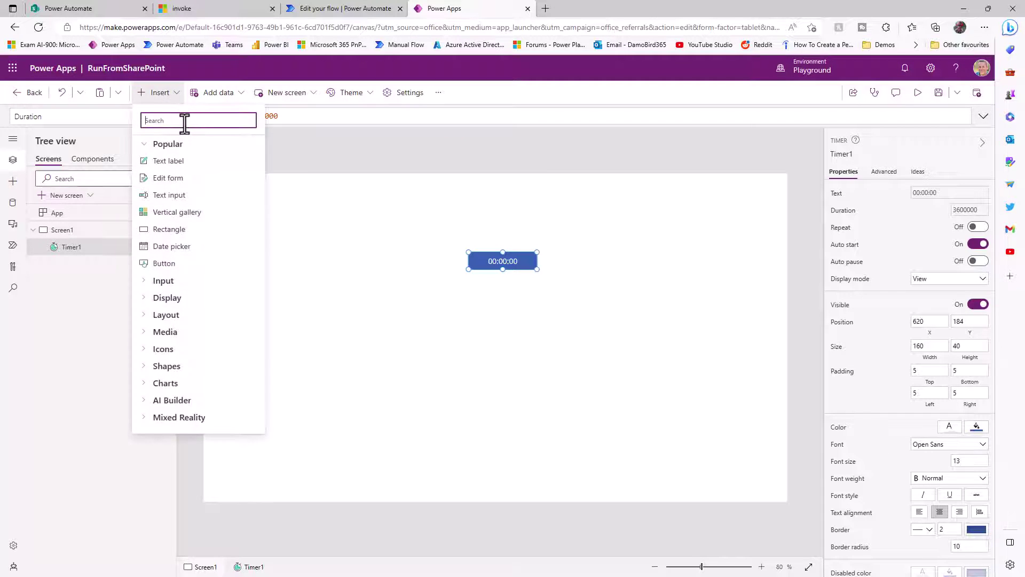
pyautogui.write('button')
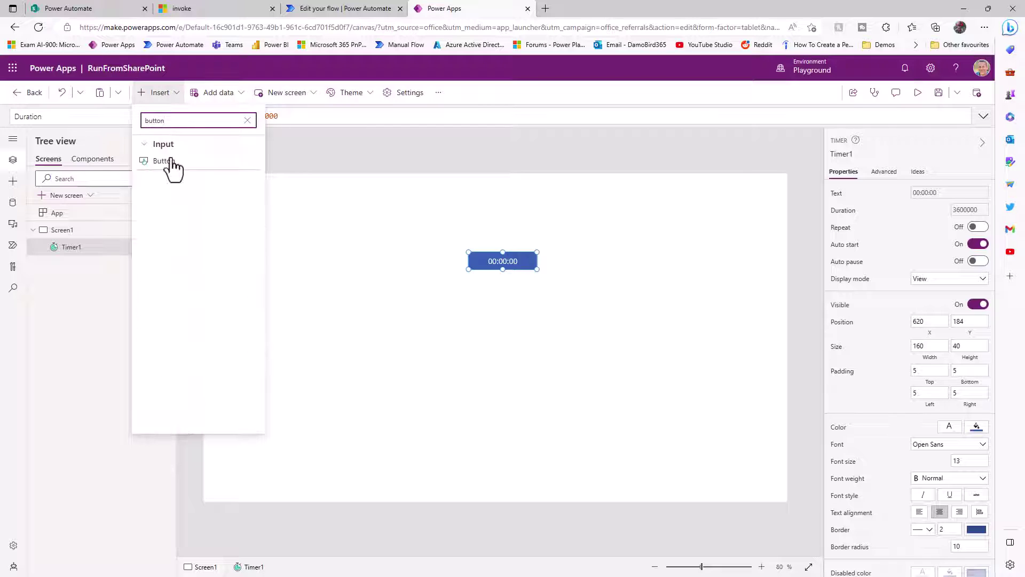
pyautogui.click(172, 161)
pyautogui.moveTo(247, 200); pyautogui.dragTo(492, 303)
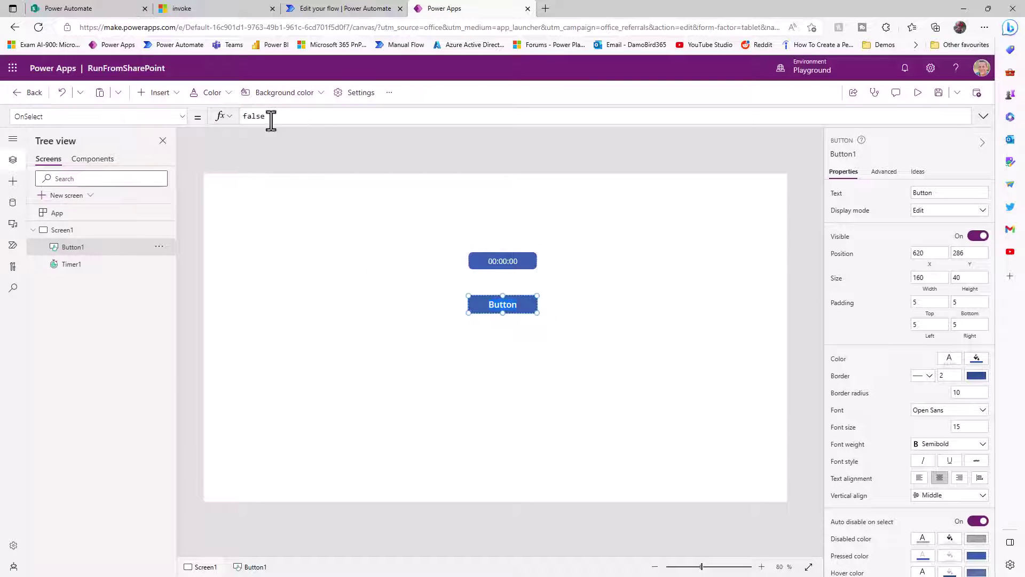
pyautogui.write('Record Learning')
pyautogui.moveTo(536, 312)
pyautogui.mouseDown()
pyautogui.moveTo(575, 323)
pyautogui.moveTo(537, 311)
pyautogui.mouseUp()
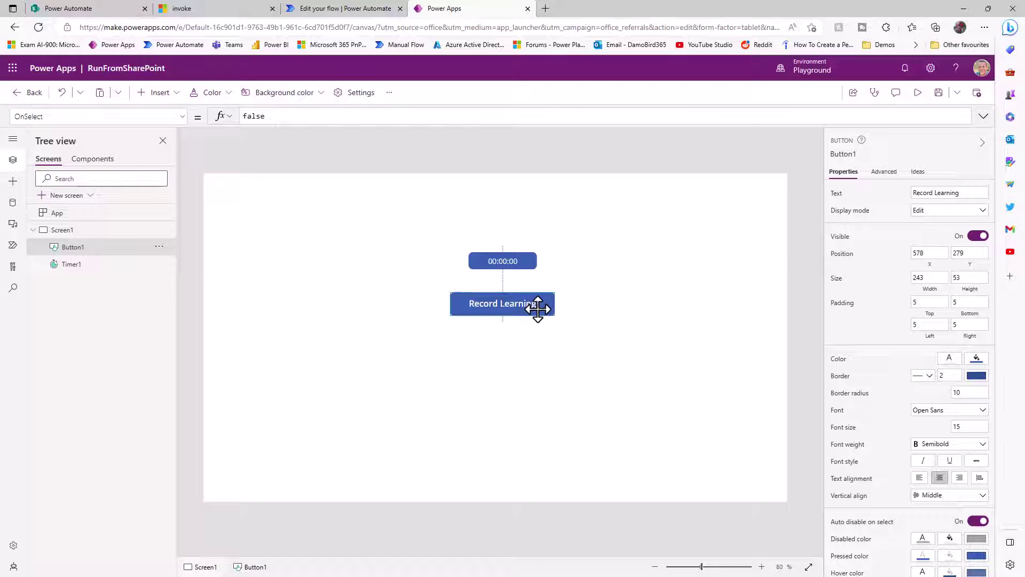
pyautogui.click(529, 380)
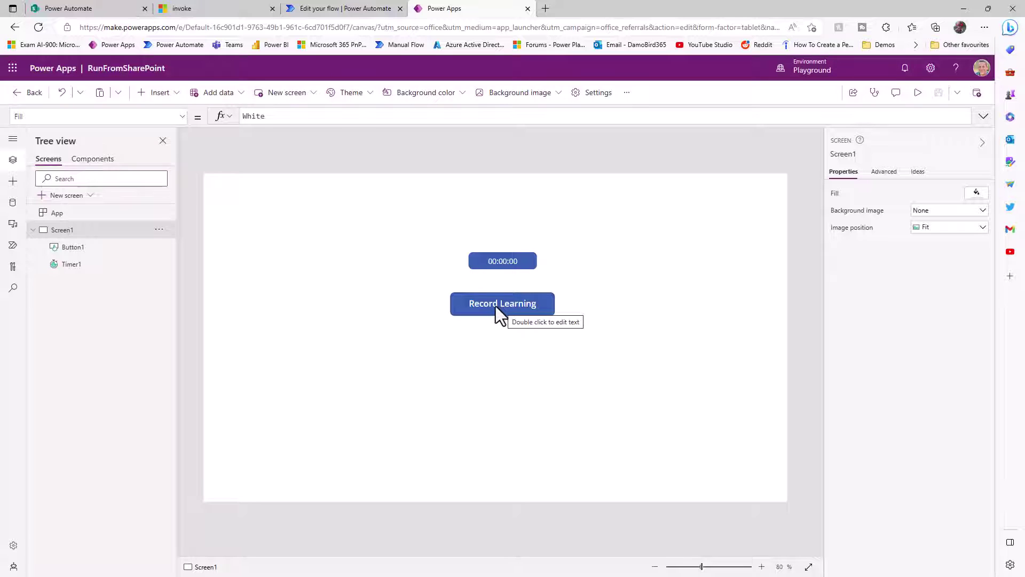
# - Add a wide, centre-aligned text label above the timer with Text set to User().Email
pyautogui.click(174, 95)
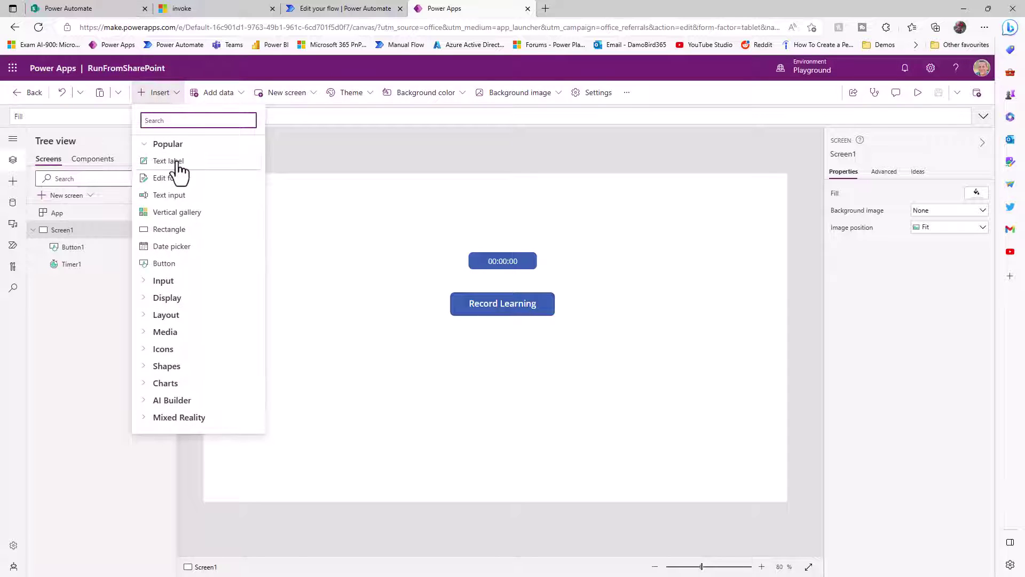
pyautogui.click(169, 161)
pyautogui.moveTo(285, 207); pyautogui.dragTo(351, 215)
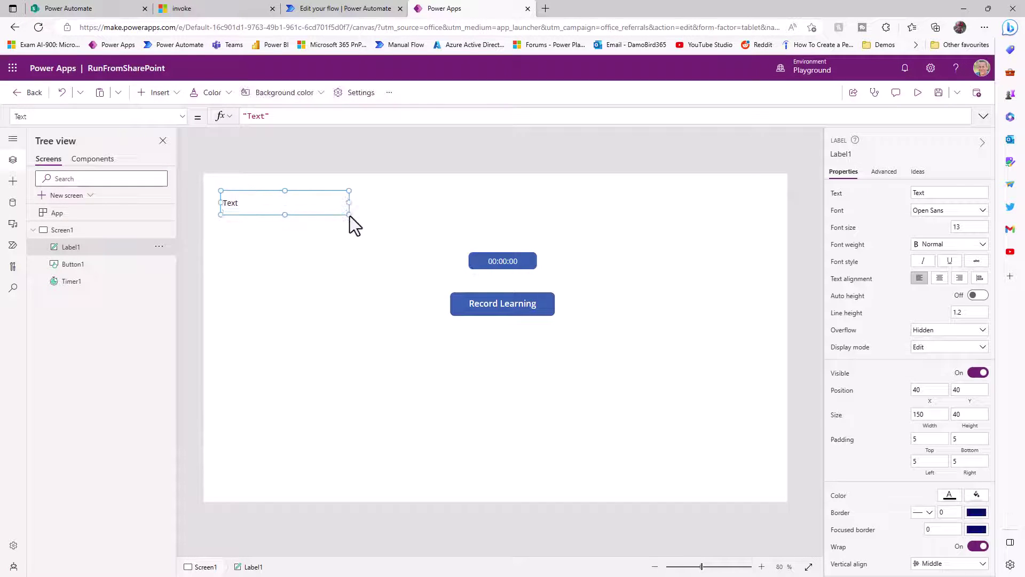
pyautogui.moveTo(300, 119); pyautogui.dragTo(237, 120)
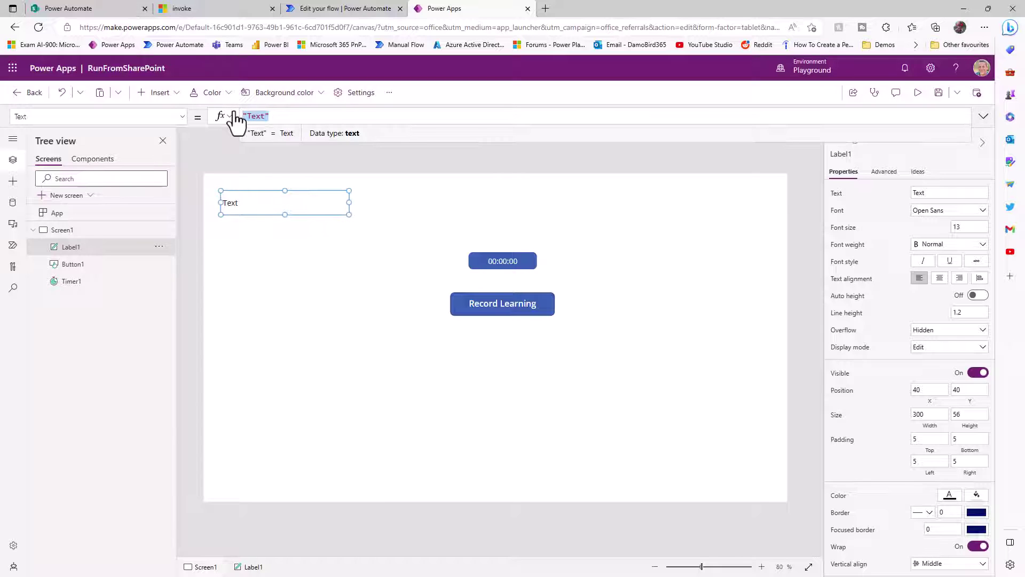
pyautogui.write('User')
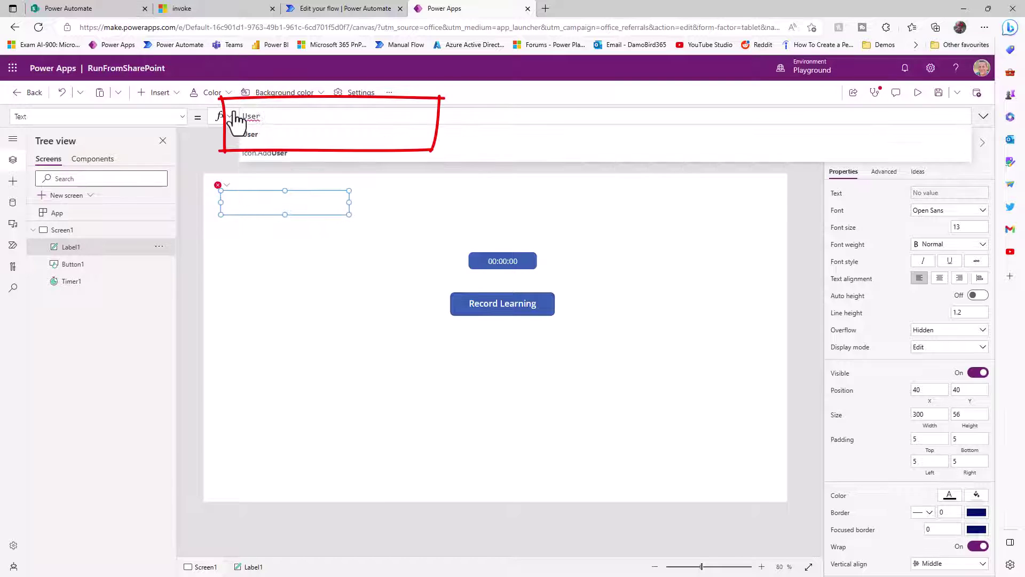
pyautogui.write('().Email')
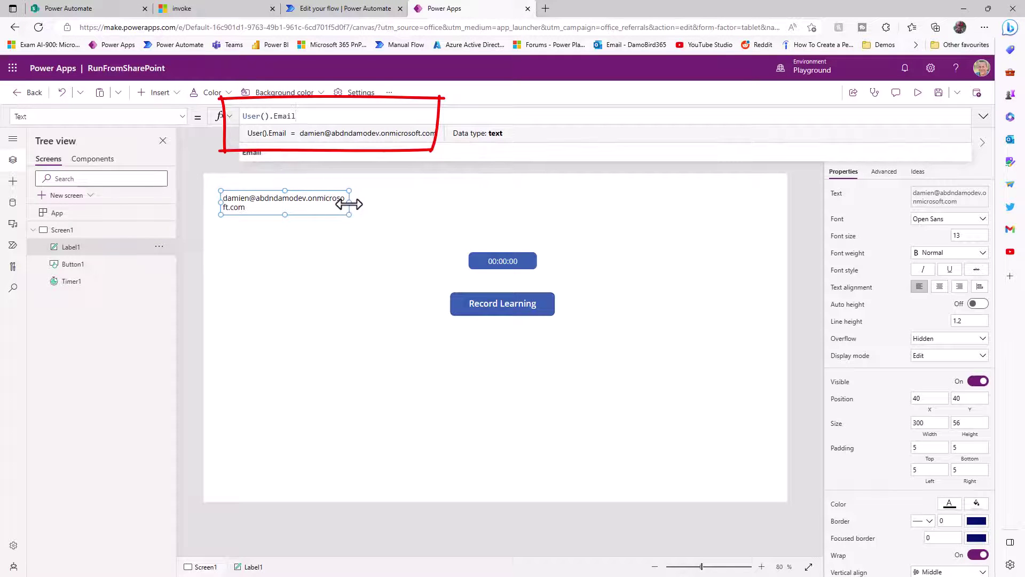
pyautogui.moveTo(350, 203)
pyautogui.mouseDown()
pyautogui.moveTo(423, 203)
pyautogui.moveTo(556, 232)
pyautogui.mouseUp()
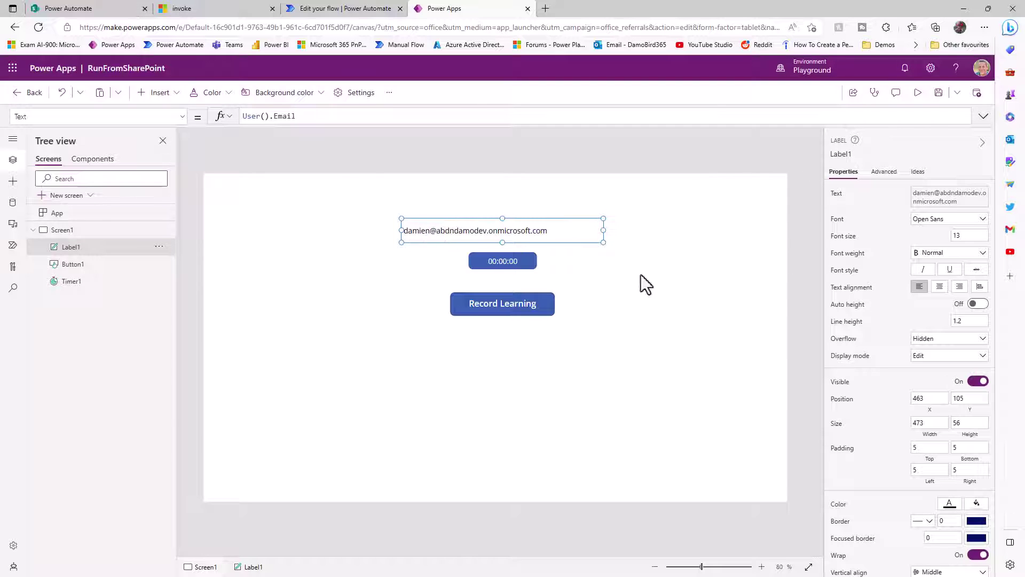
pyautogui.click(940, 287)
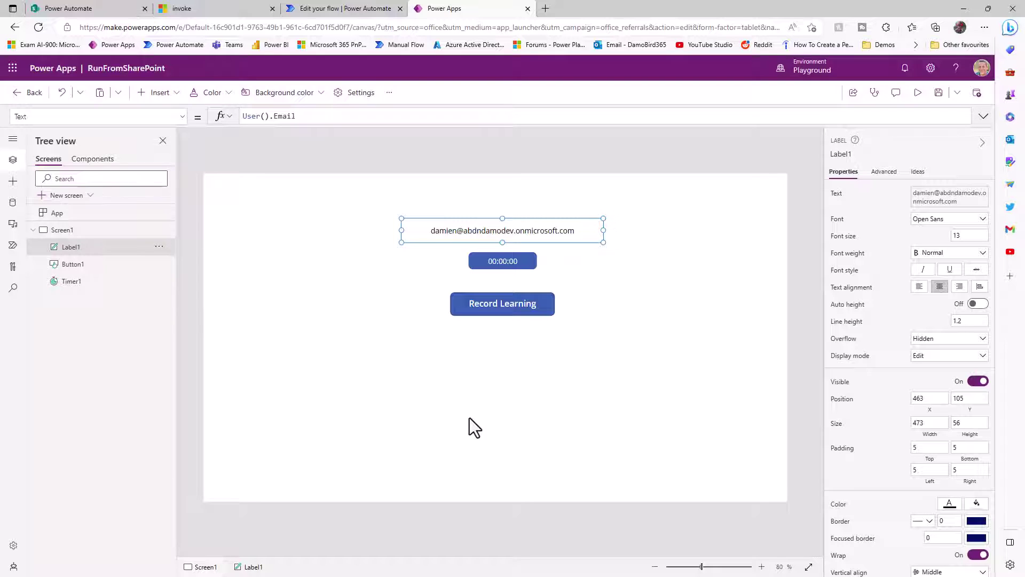
# - Paste a copy of the email label below the button and change its Text to Param("SecretValue")
pyautogui.hotkey('ctrl', 'v')
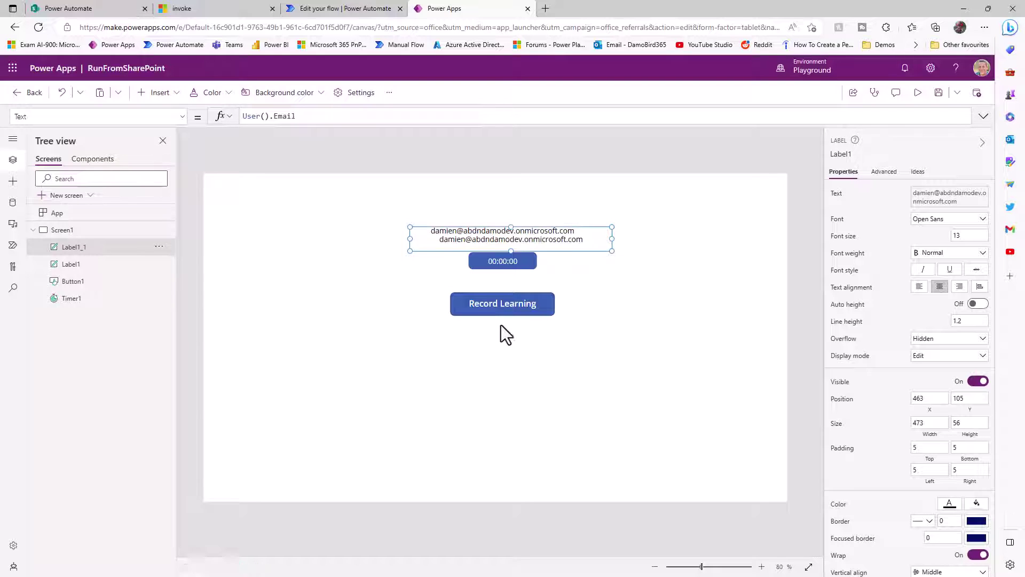
pyautogui.moveTo(496, 235); pyautogui.dragTo(488, 335)
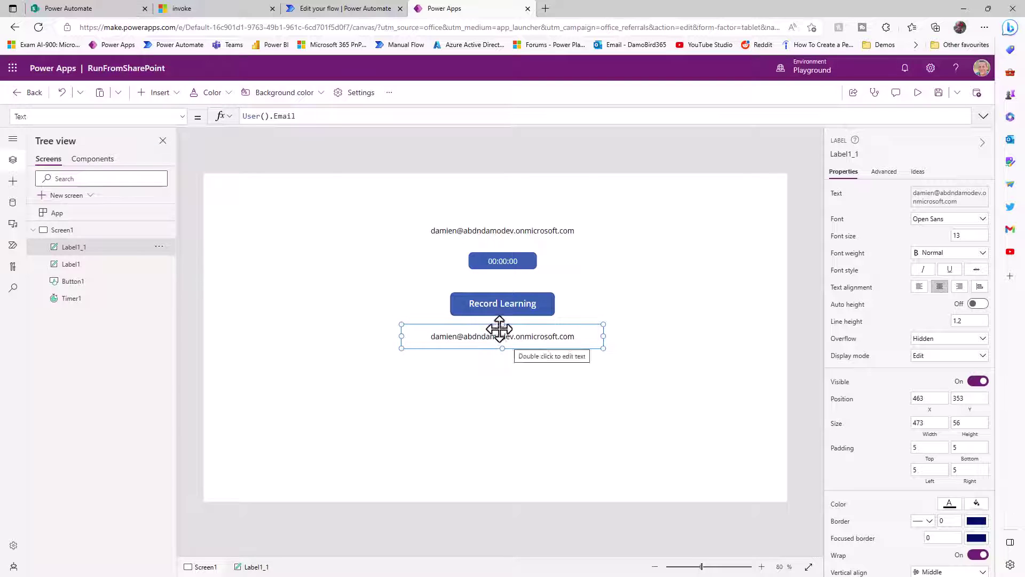
pyautogui.moveTo(311, 117); pyautogui.dragTo(156, 111)
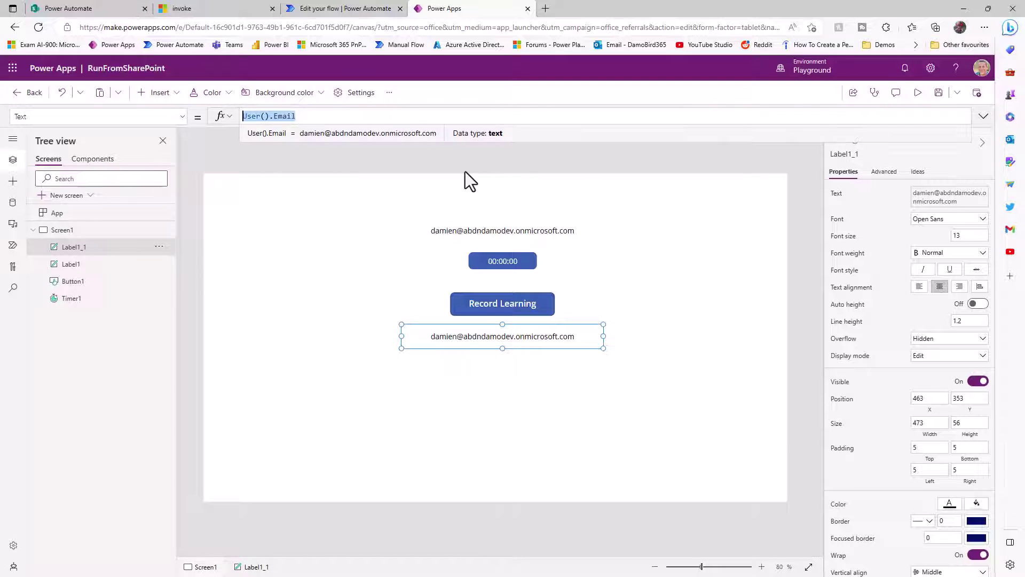
pyautogui.write('Param')
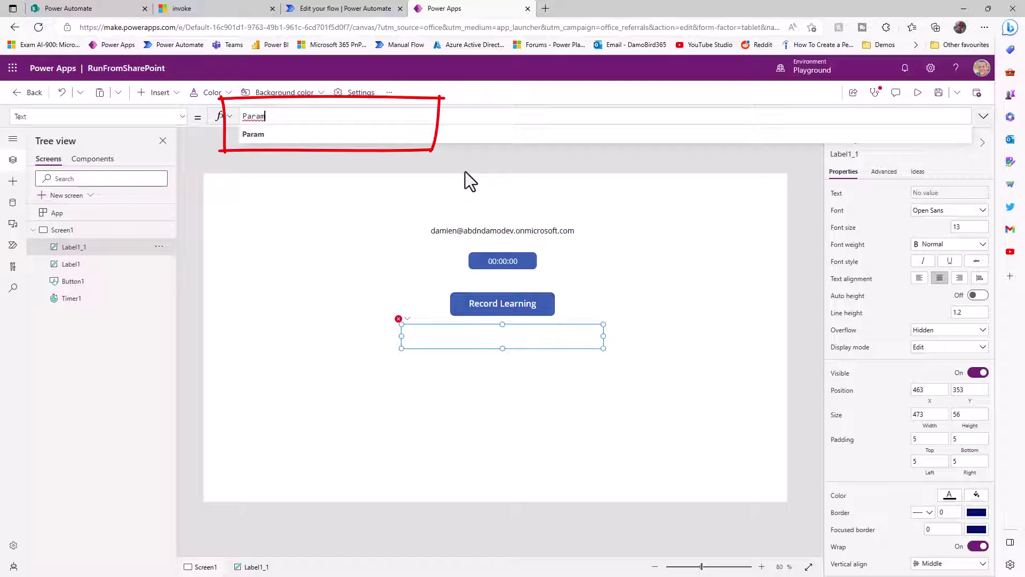
pyautogui.write('("')
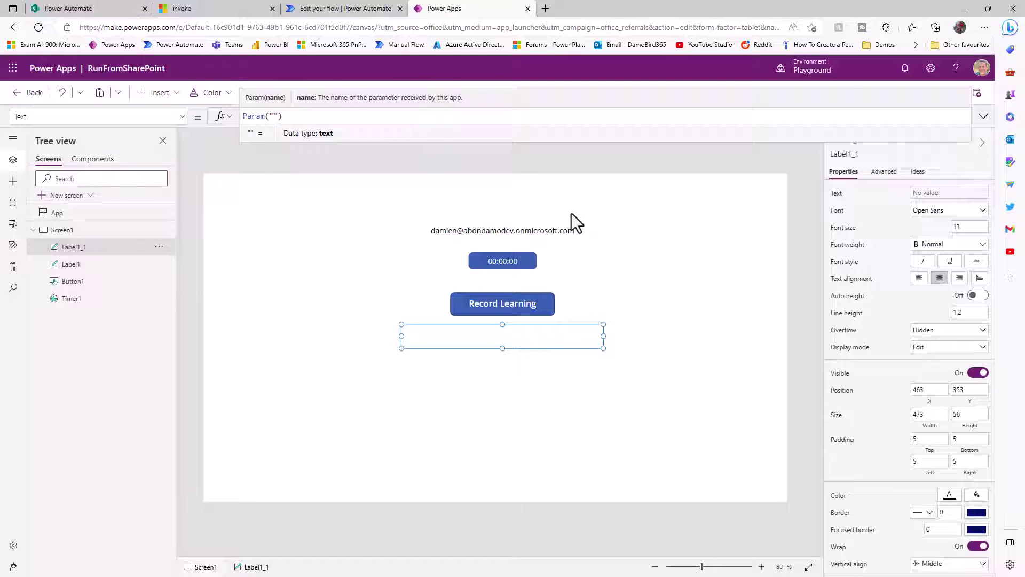
pyautogui.write('SecretValue')
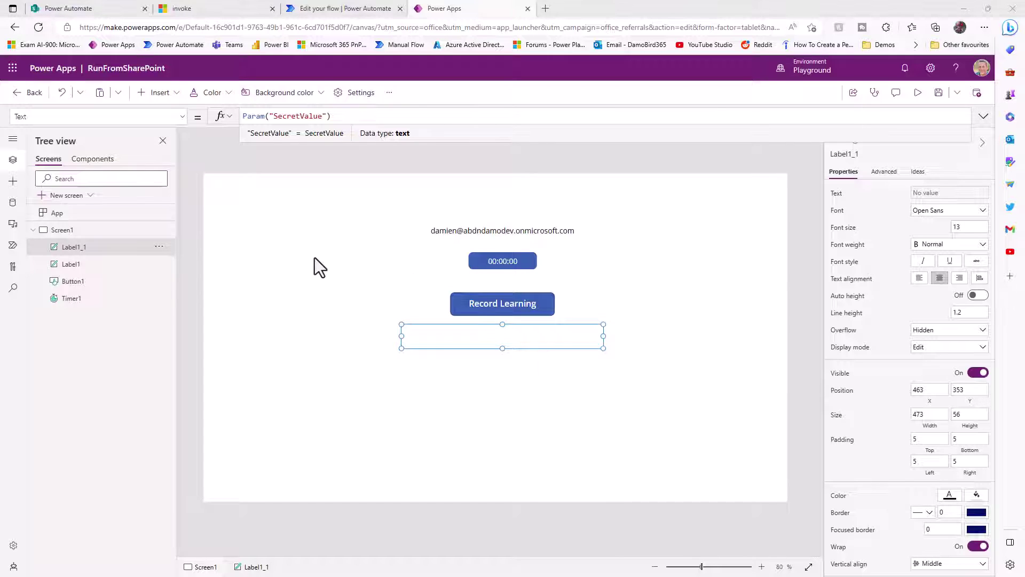
# - Create a new blank flow for the app and delete its default PowerApps trigger
pyautogui.click(13, 246)
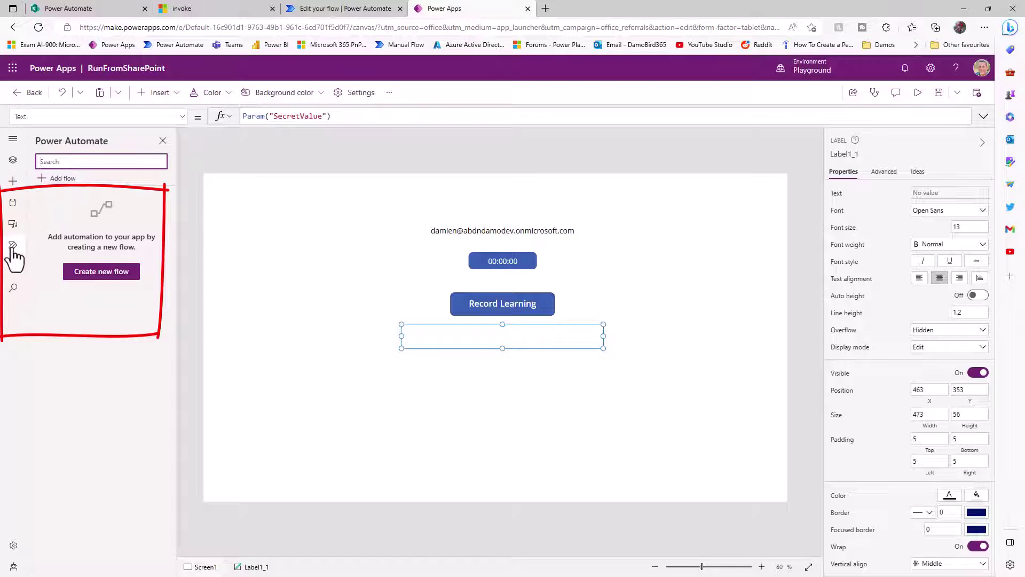
pyautogui.click(98, 275)
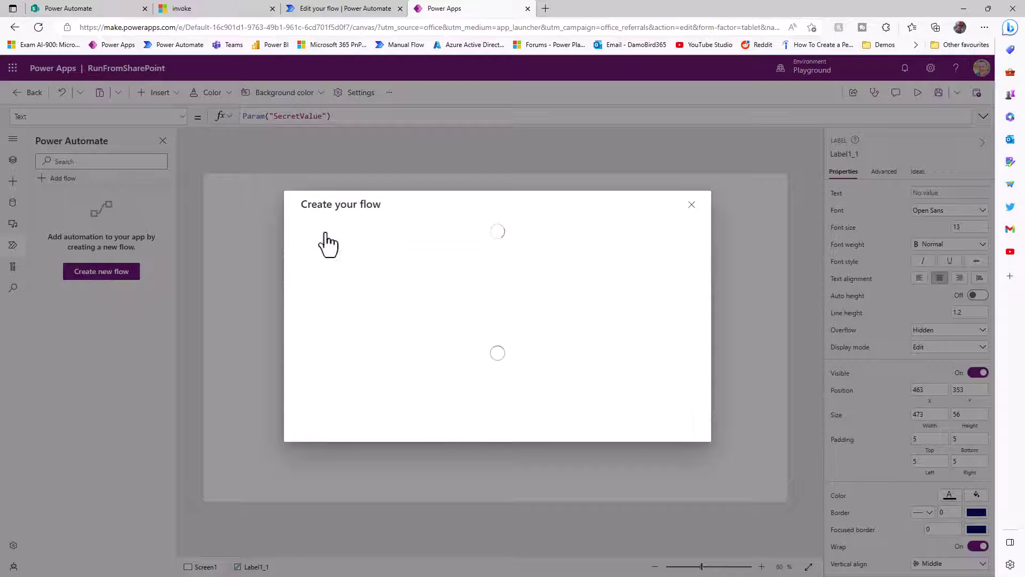
pyautogui.click(355, 228)
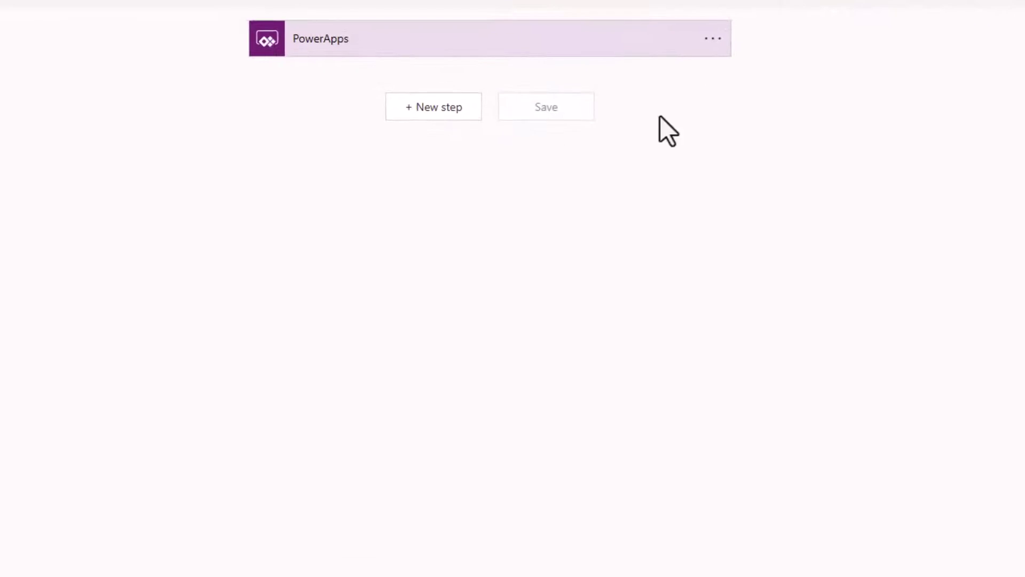
pyautogui.click(714, 40)
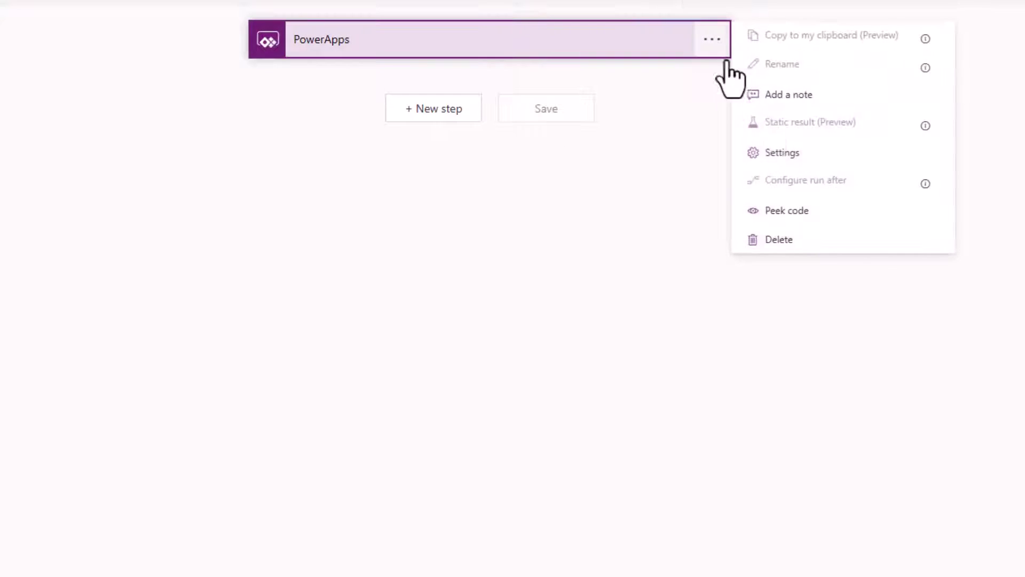
pyautogui.click(803, 239)
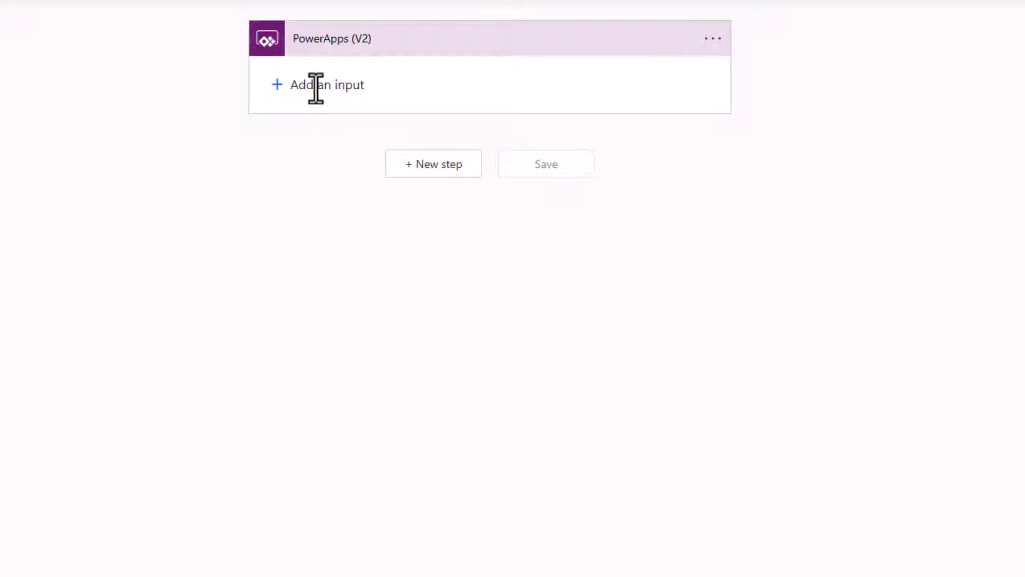
# - Add three text inputs to the trigger named Page, User and TimeSpent
pyautogui.click(315, 85)
pyautogui.click(310, 114)
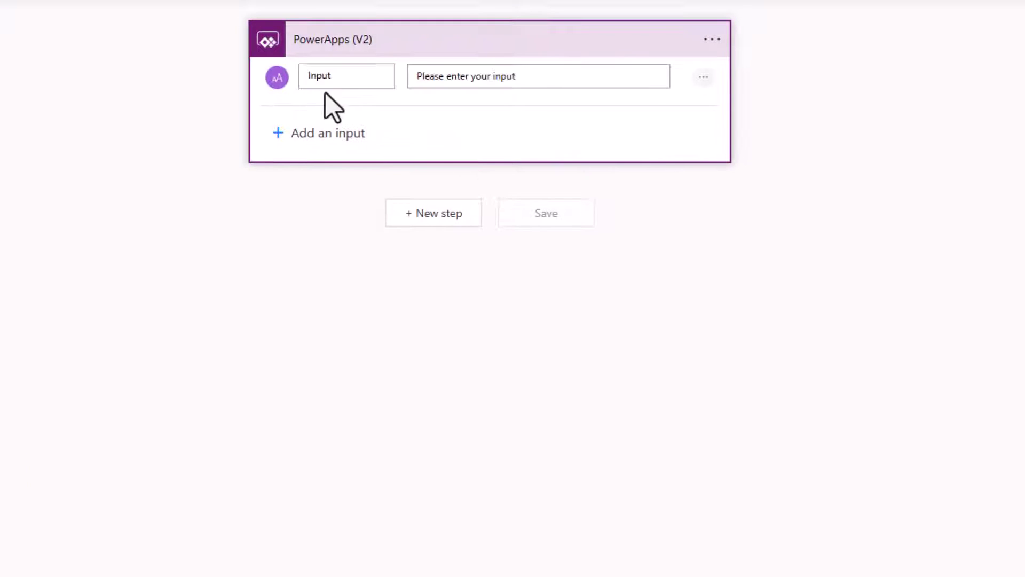
pyautogui.doubleClick(334, 76)
pyautogui.write('Page')
pyautogui.click(339, 133)
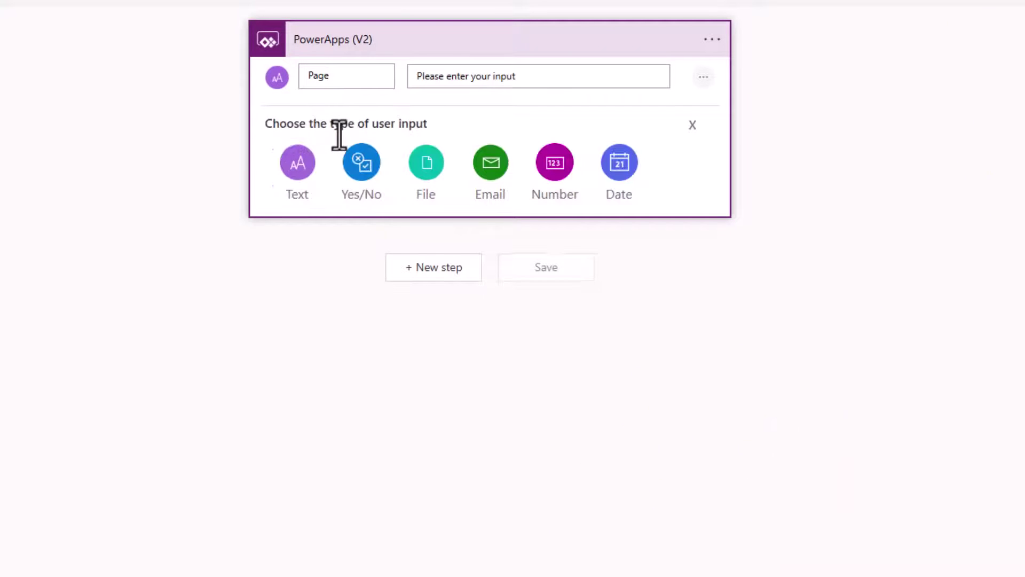
pyautogui.click(301, 172)
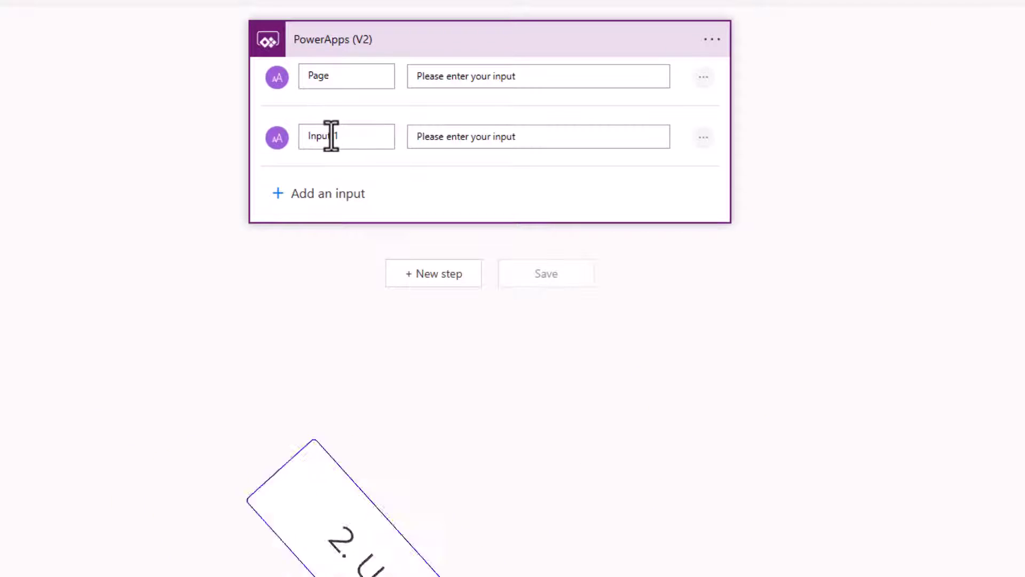
pyautogui.tripleClick(330, 135)
pyautogui.write('User')
pyautogui.click(334, 196)
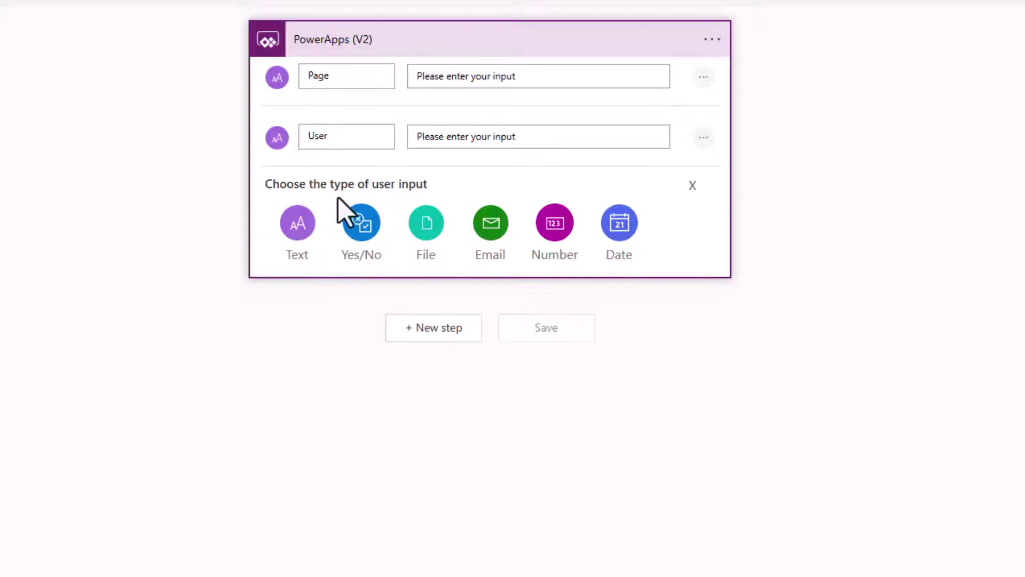
pyautogui.click(298, 226)
pyautogui.tripleClick(318, 196)
pyautogui.write('TimeSp')
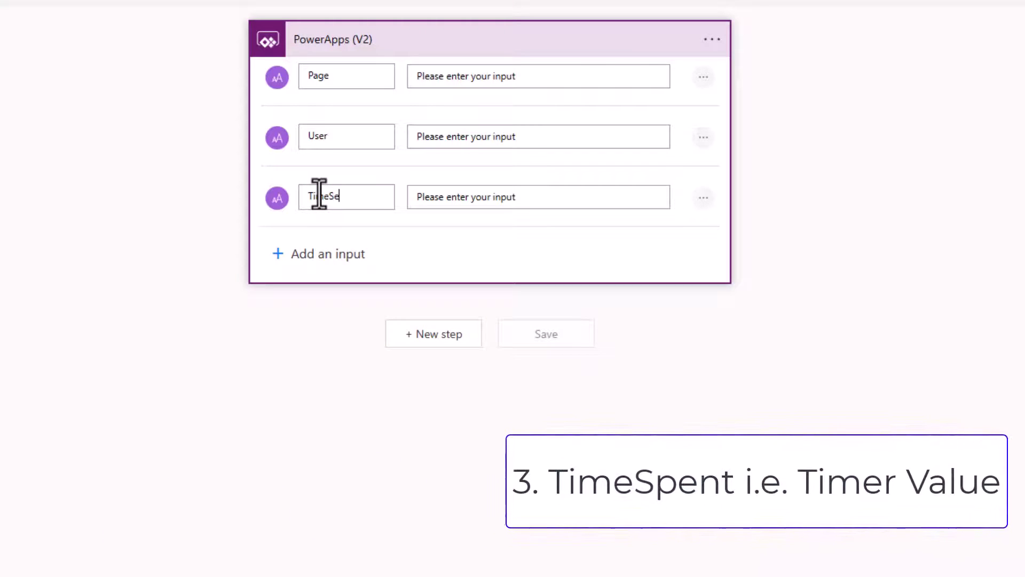
pyautogui.write('ent')
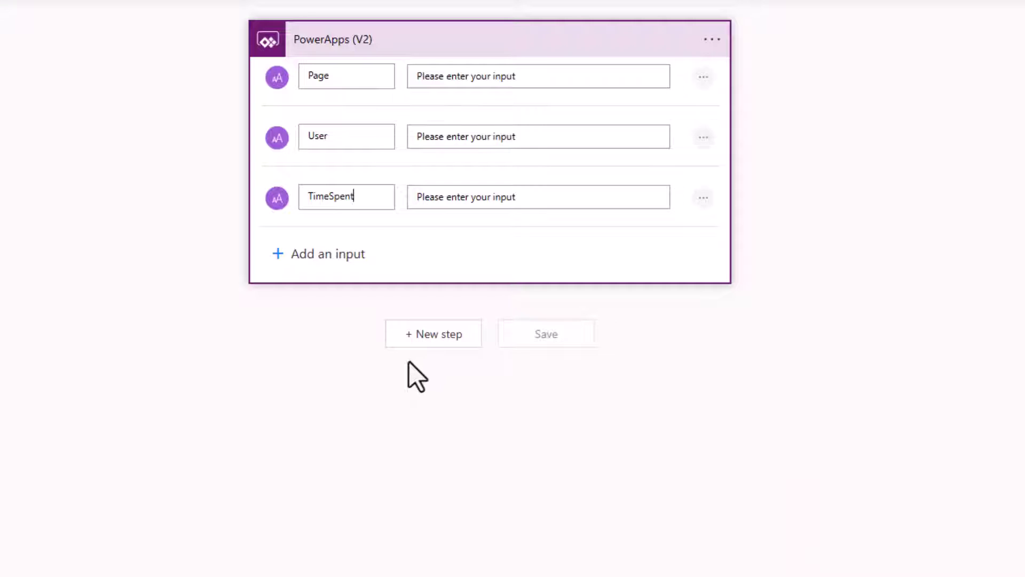
# - Add a SharePoint Create item step for the TrainingAndDevelopment site's Training&DevelopmentLog list
pyautogui.click(434, 333)
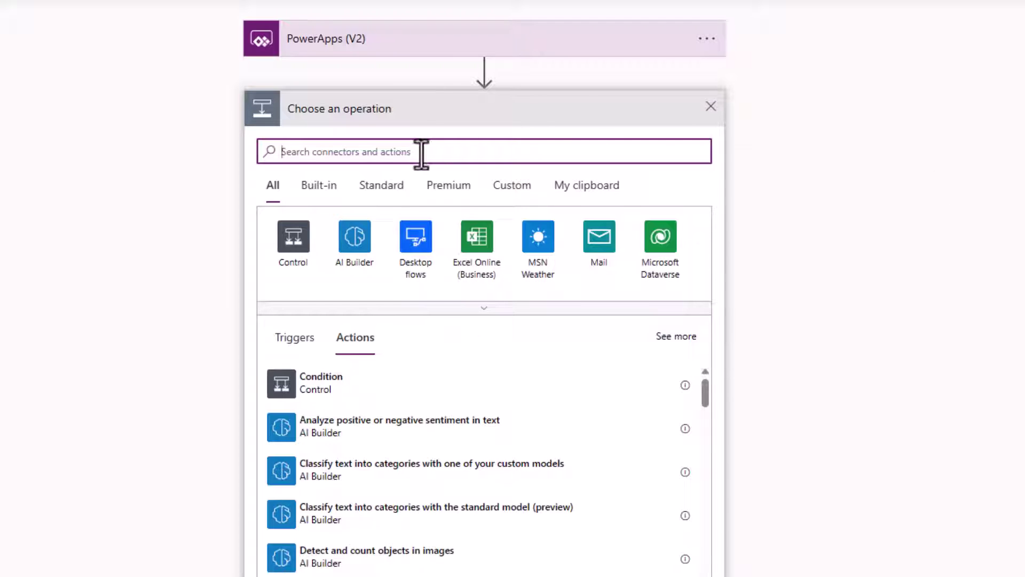
pyautogui.write('create')
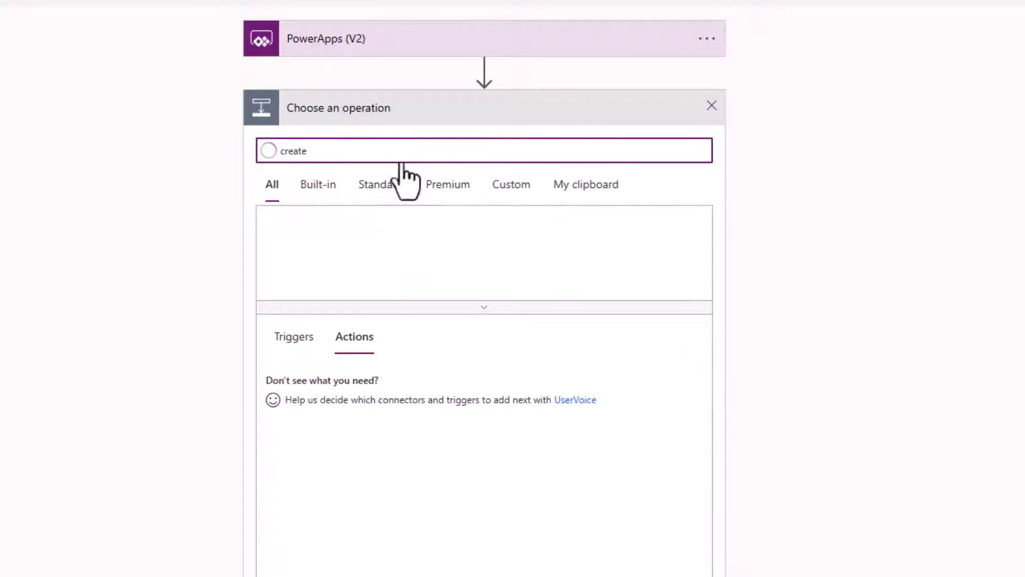
pyautogui.scroll(-1, 419, 454)
pyautogui.click(352, 392)
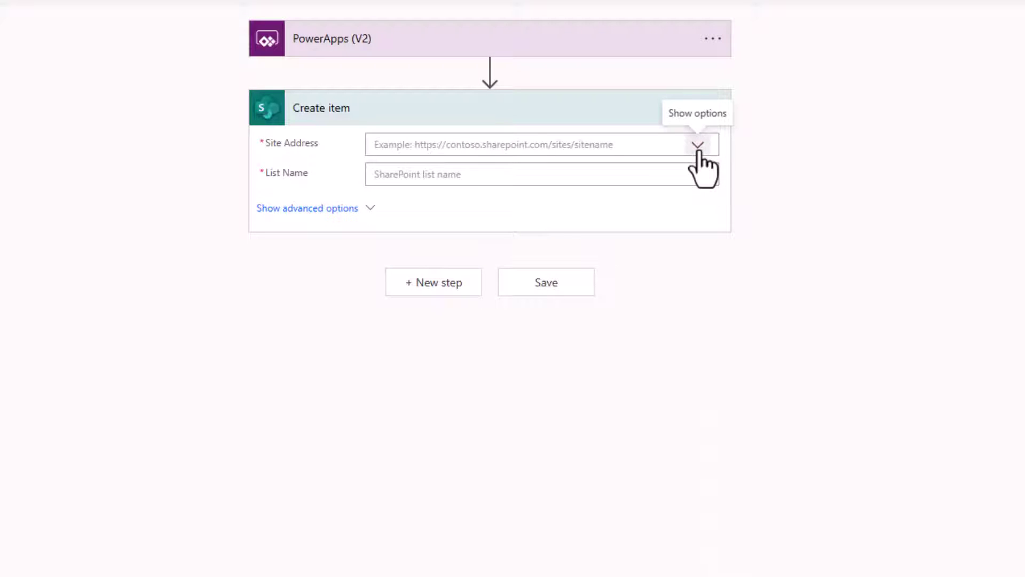
pyautogui.click(698, 146)
pyautogui.scroll(-2, 526, 318)
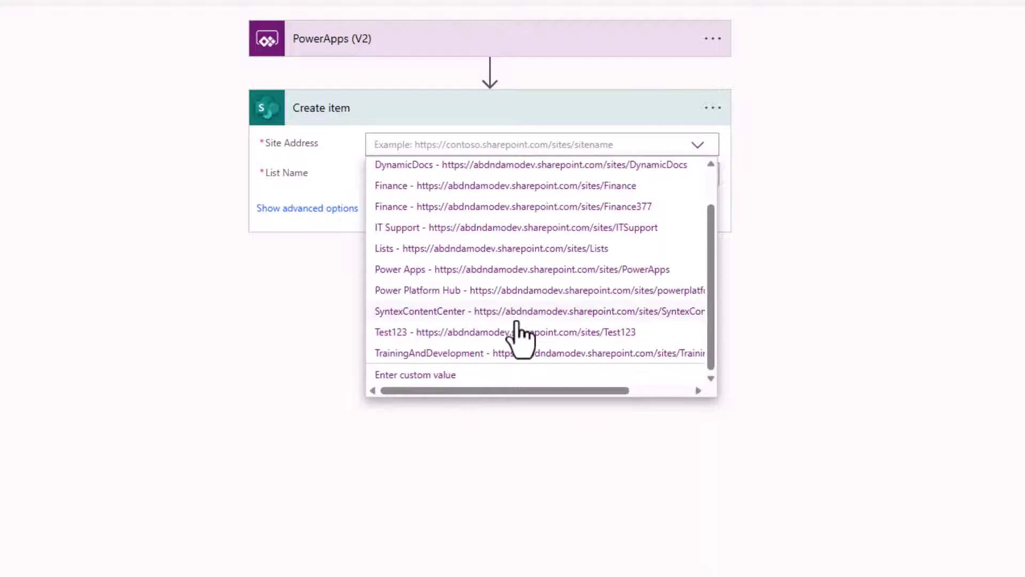
pyautogui.click(442, 352)
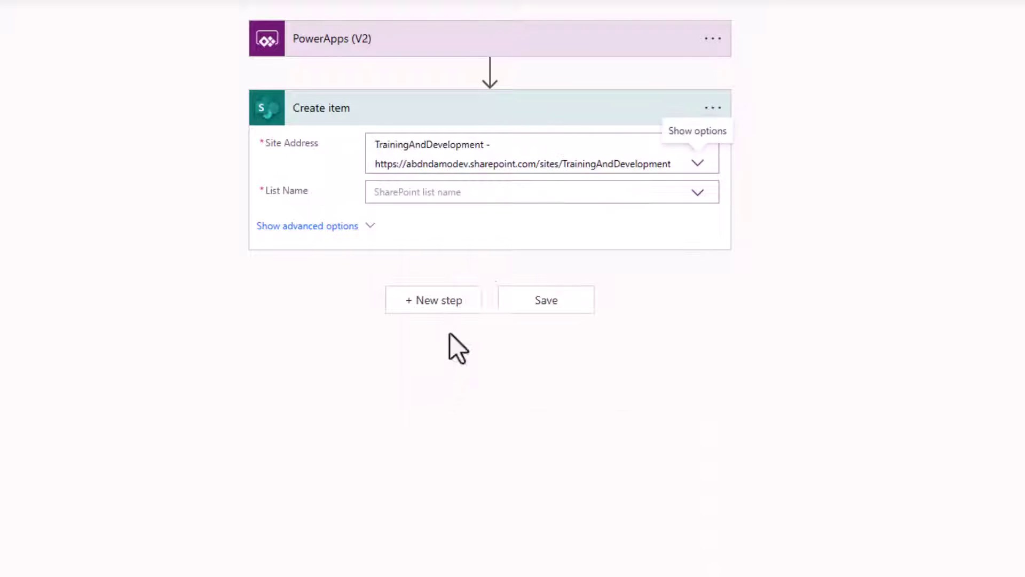
pyautogui.click(697, 193)
pyautogui.click(424, 216)
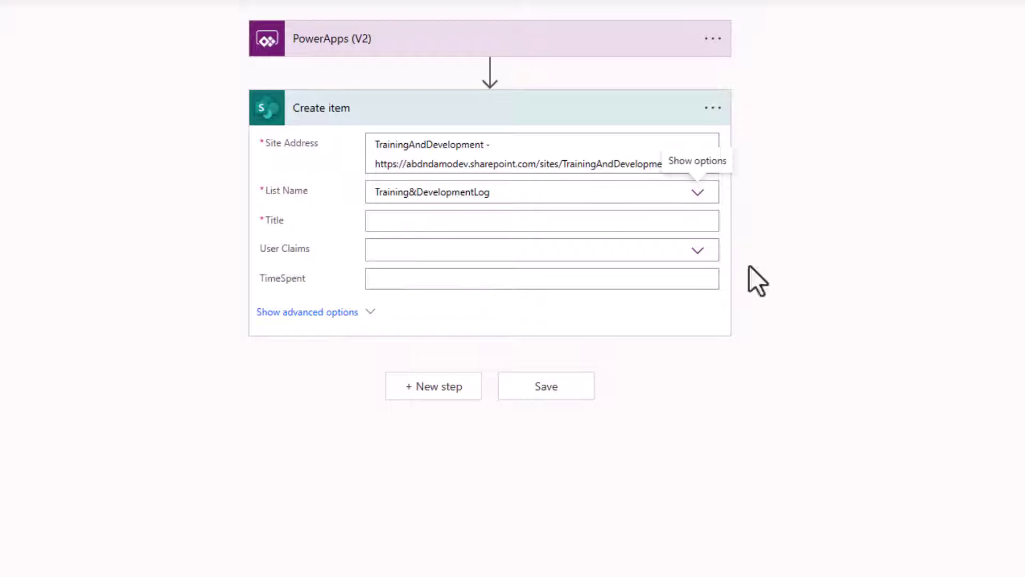
# - Map Page to Title, User to User Claims, and TimeSpent to the TimeSpent field
pyautogui.click(394, 220)
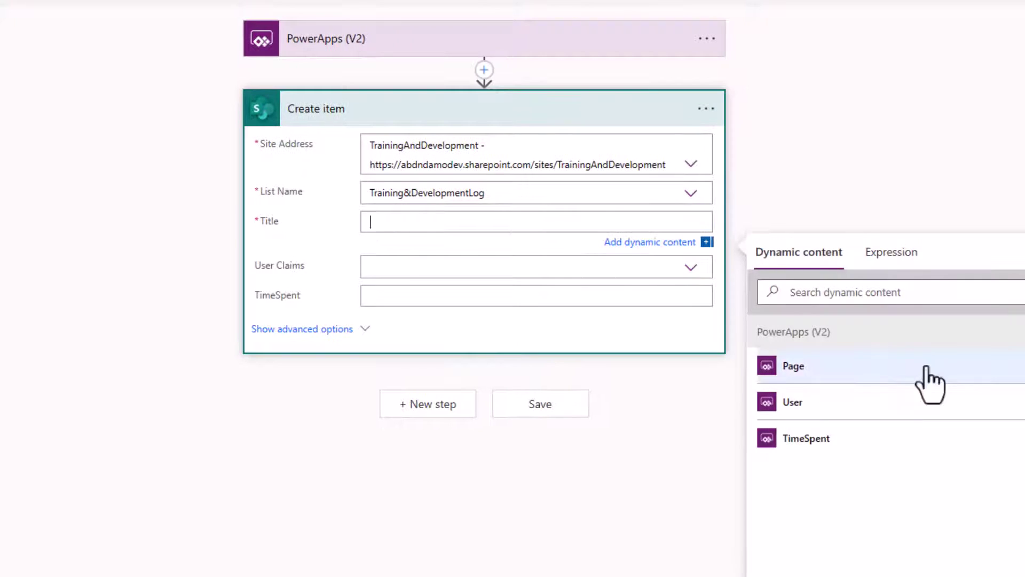
pyautogui.click(848, 368)
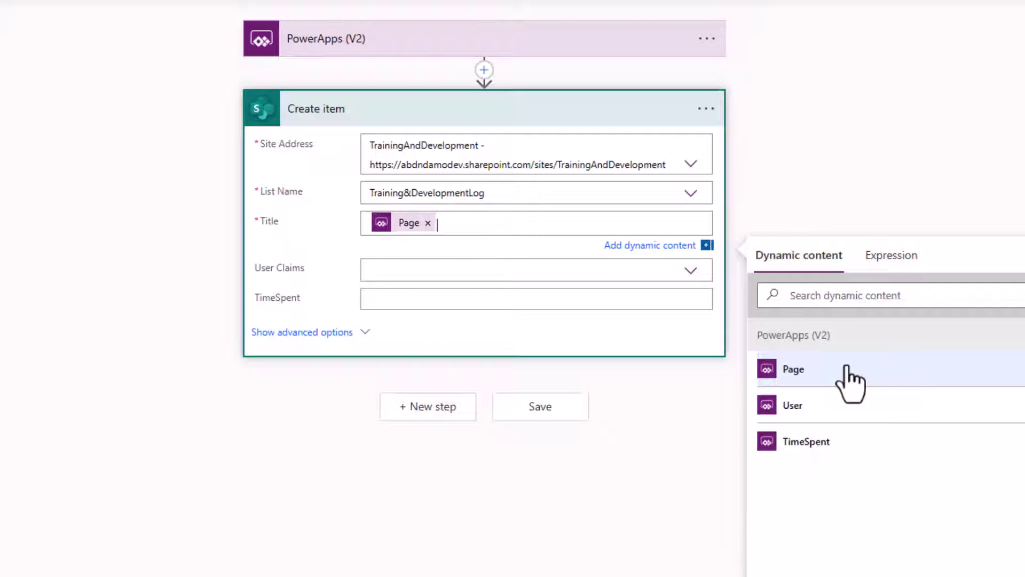
pyautogui.click(389, 270)
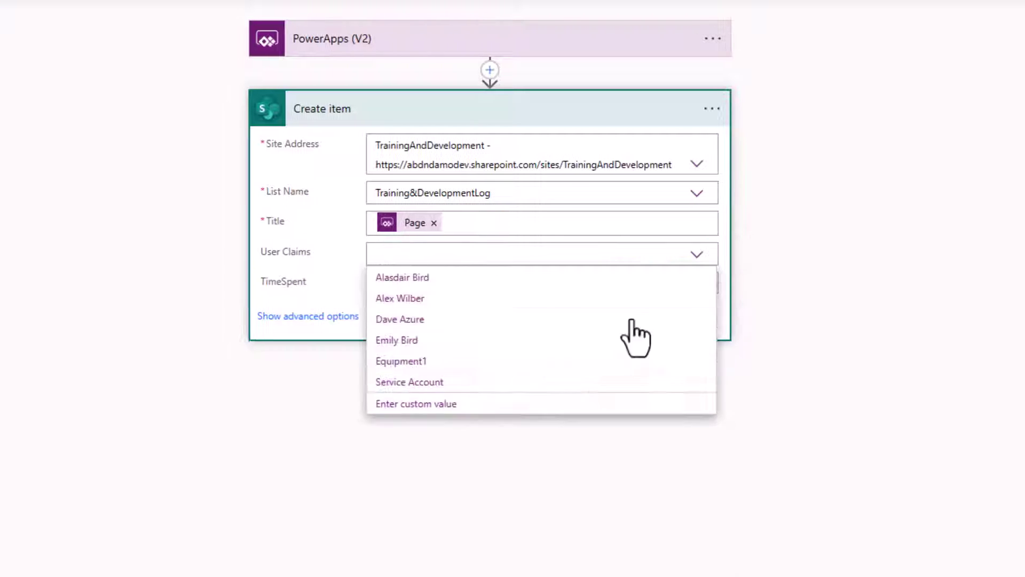
pyautogui.click(452, 406)
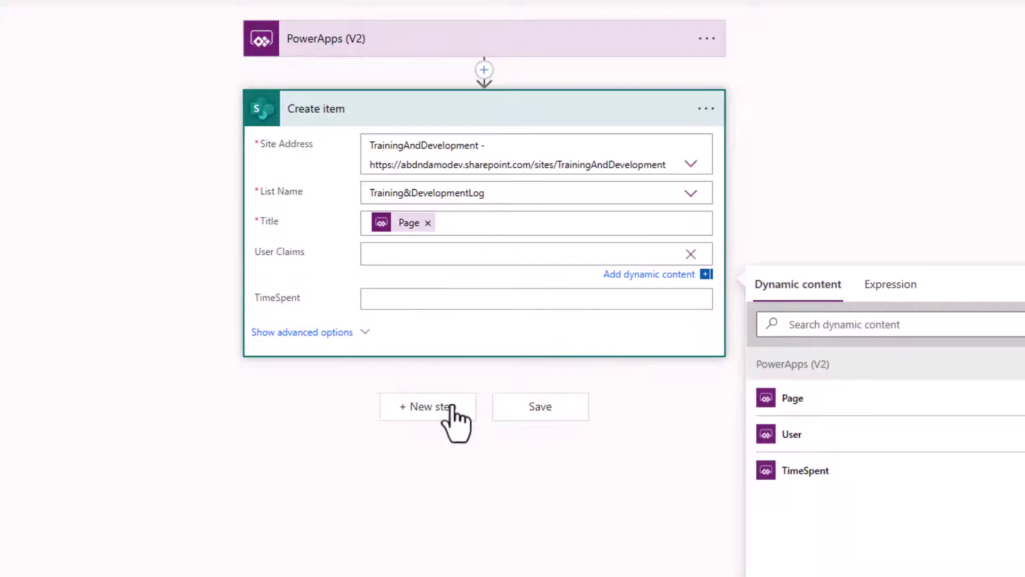
pyautogui.click(811, 440)
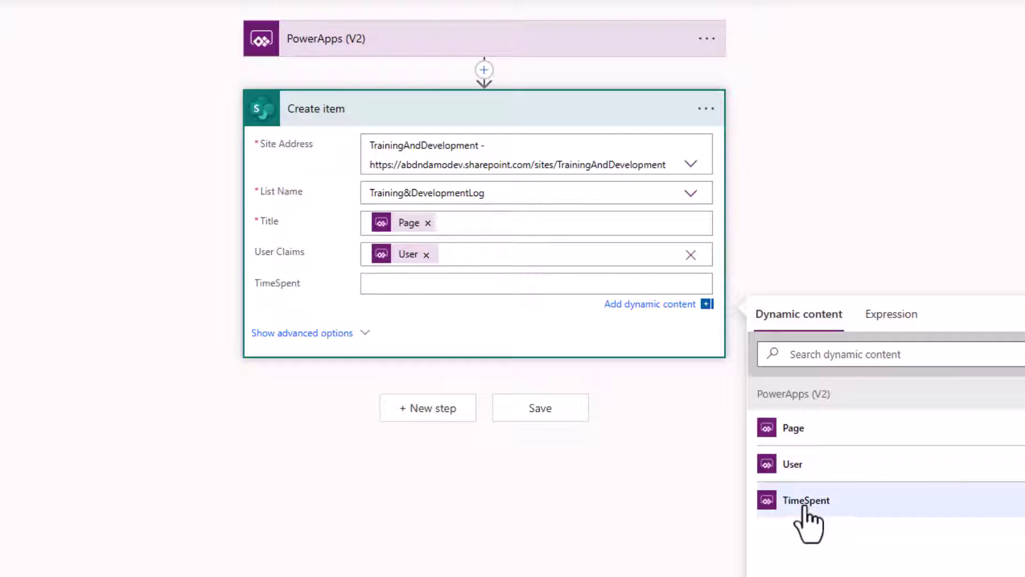
pyautogui.click(806, 500)
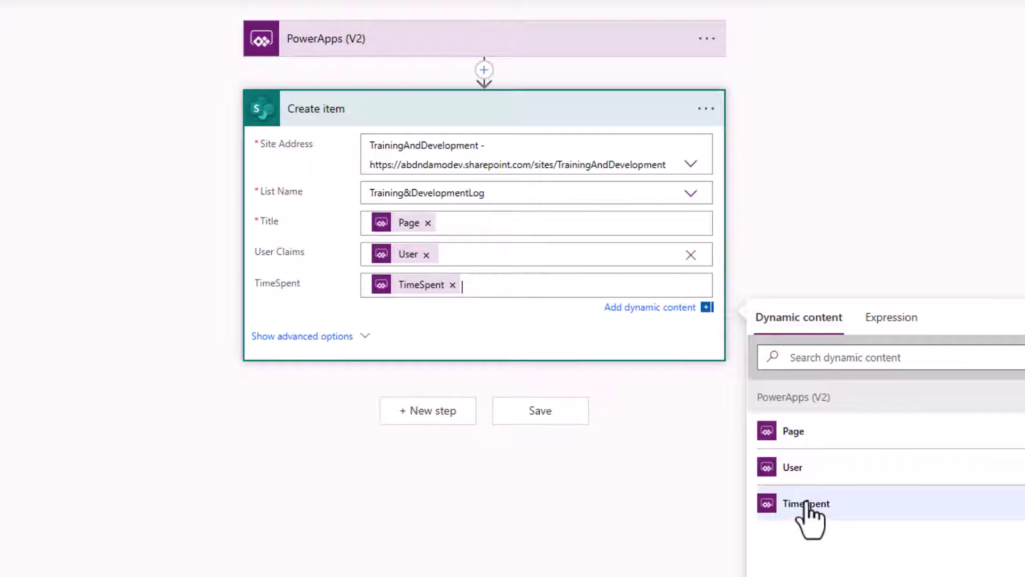
pyautogui.click(81, 15)
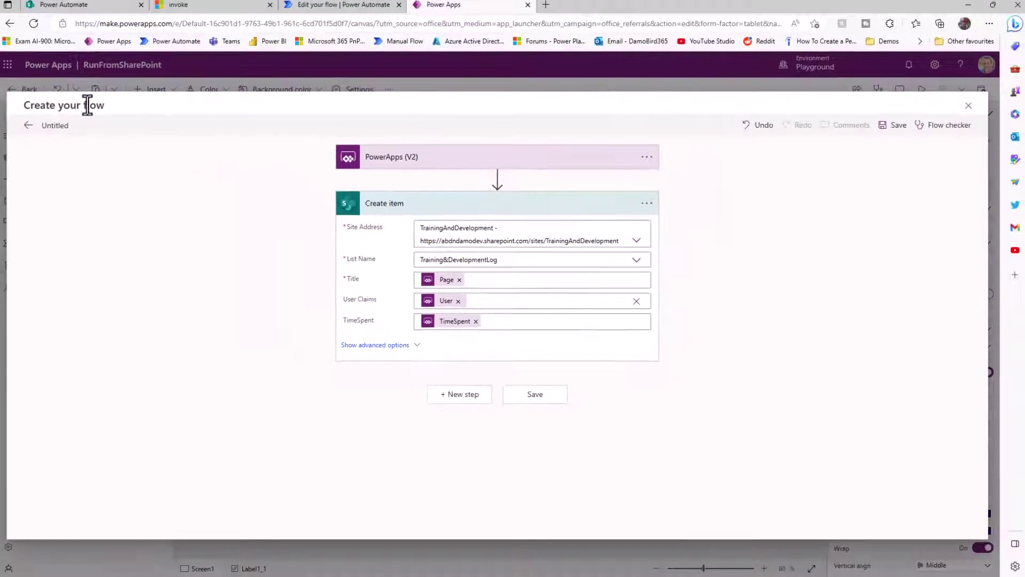
# - Rename the untitled flow to RunFromSharePoint and save it
pyautogui.click(70, 129)
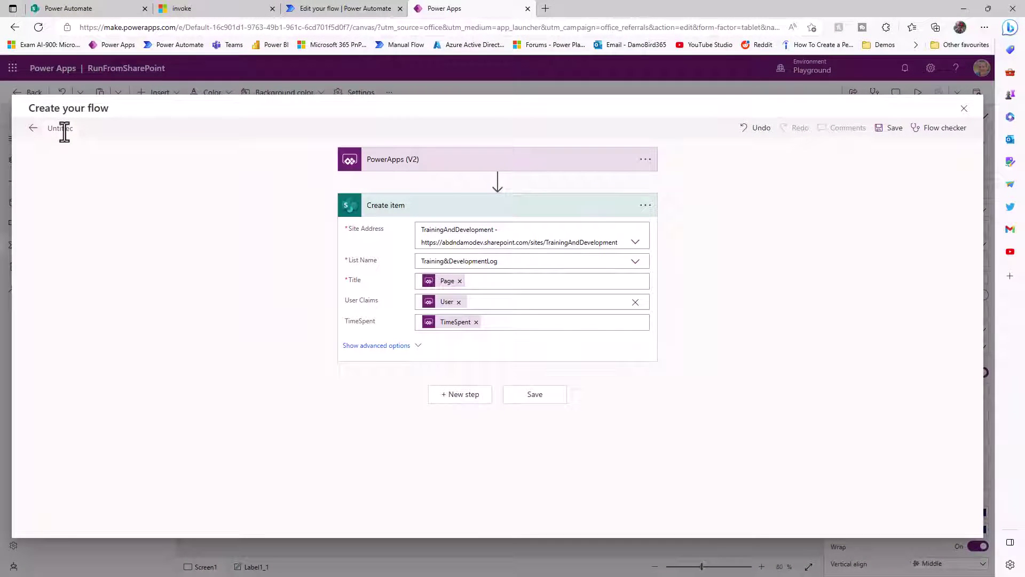
pyautogui.write('RunFromSharePoint')
pyautogui.click(887, 128)
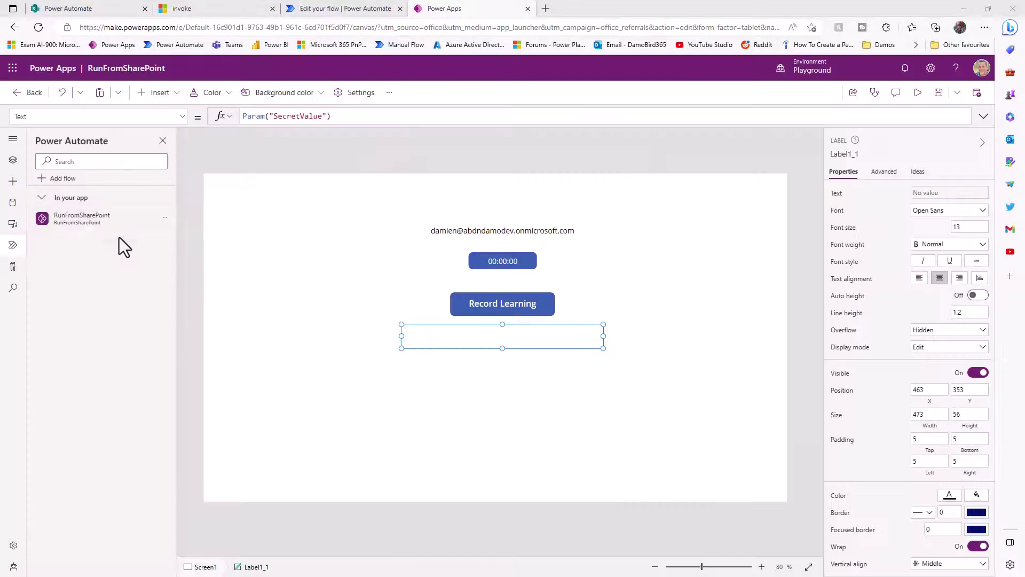
# - Set the Record Learning button's OnSelect to RunFromSharePoint.Run(Param("SecretValue"),User().Email,Timer1.Value)
pyautogui.moveTo(81, 221)
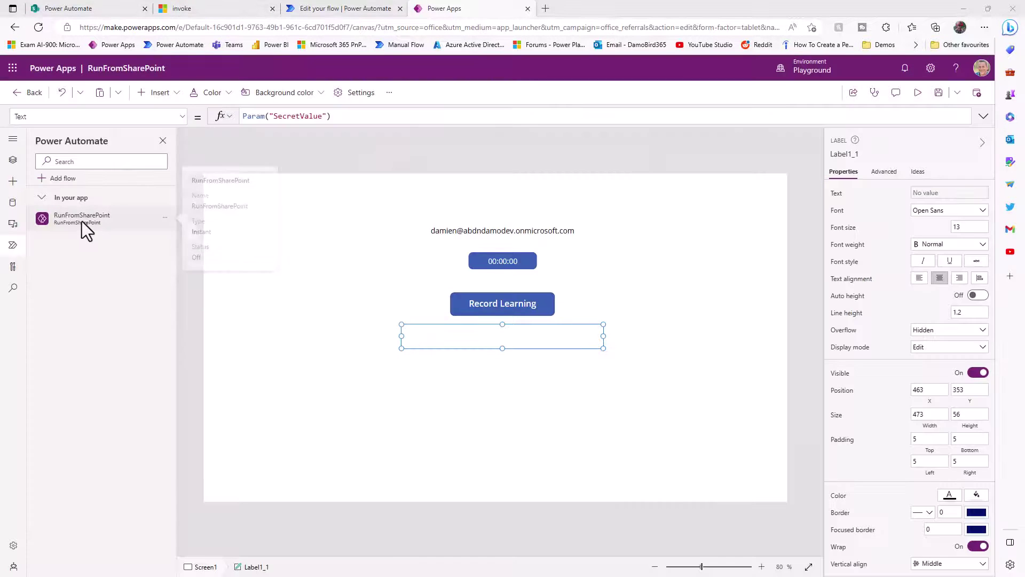
pyautogui.click(505, 306)
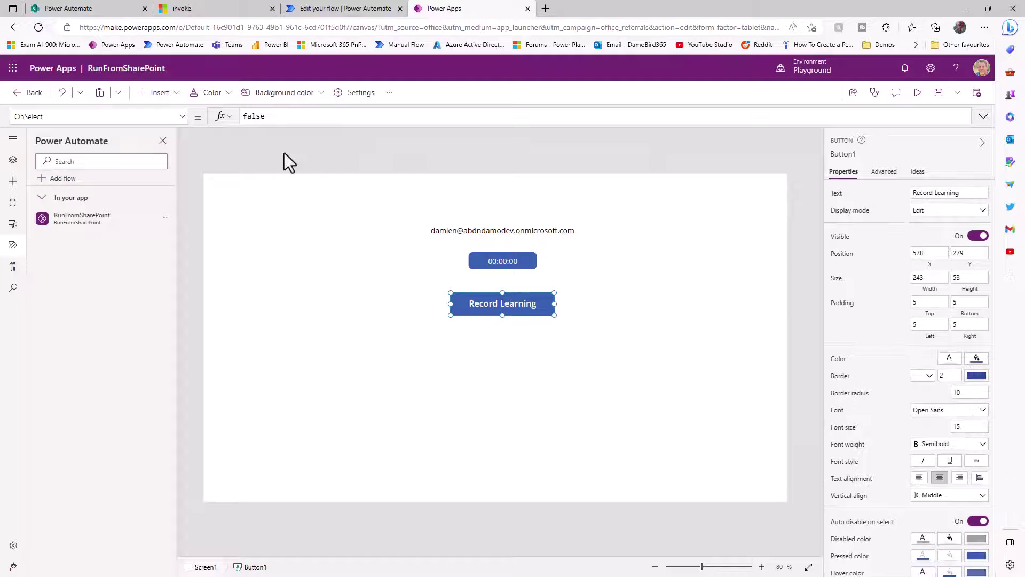
pyautogui.doubleClick(278, 115)
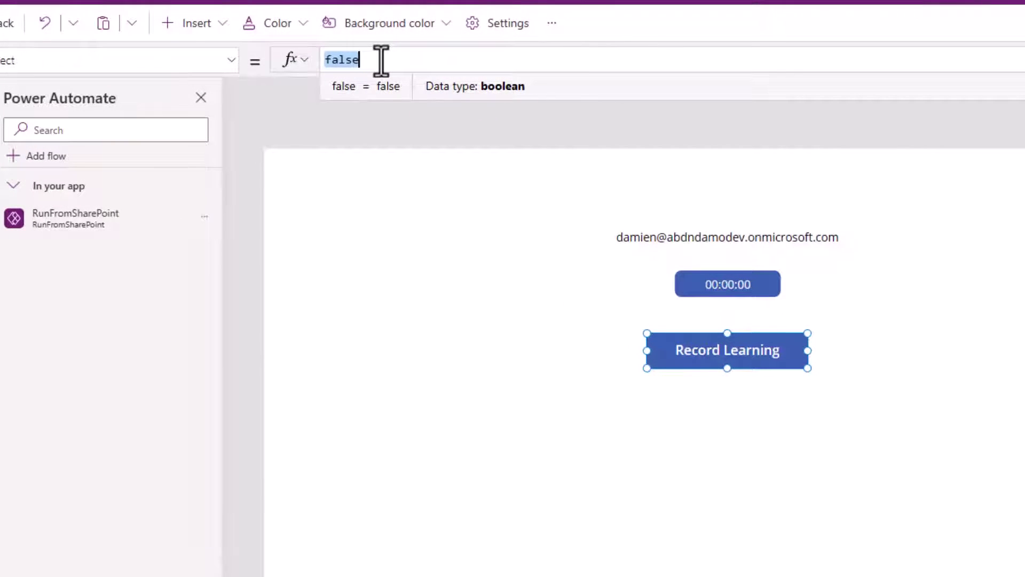
pyautogui.write('Run')
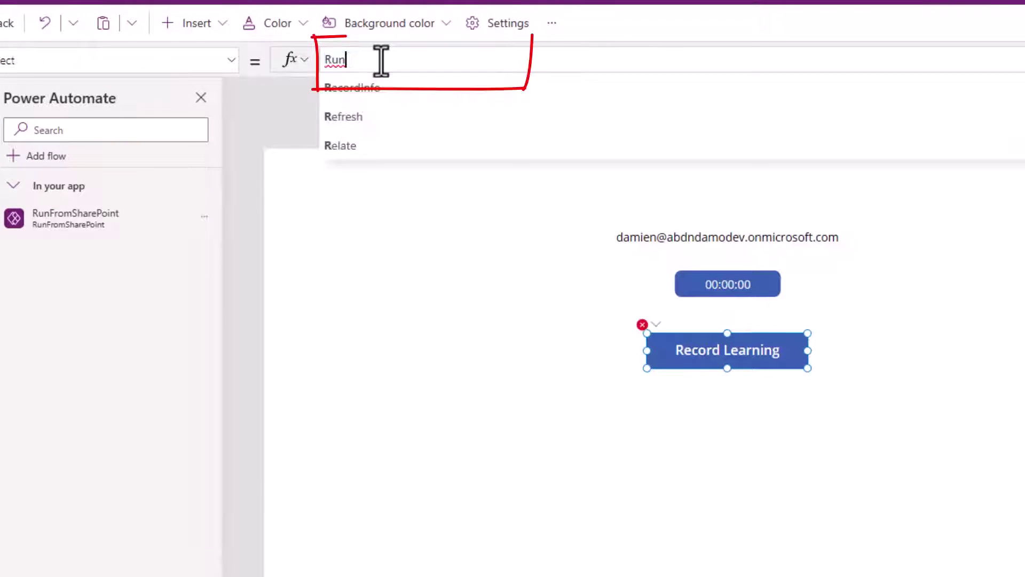
pyautogui.write('From')
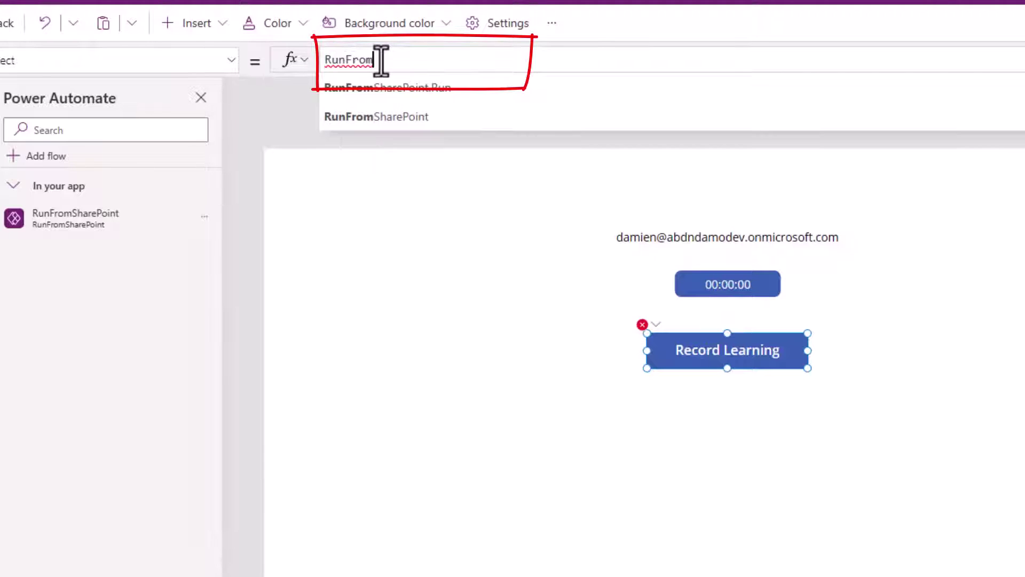
pyautogui.moveTo(70, 229)
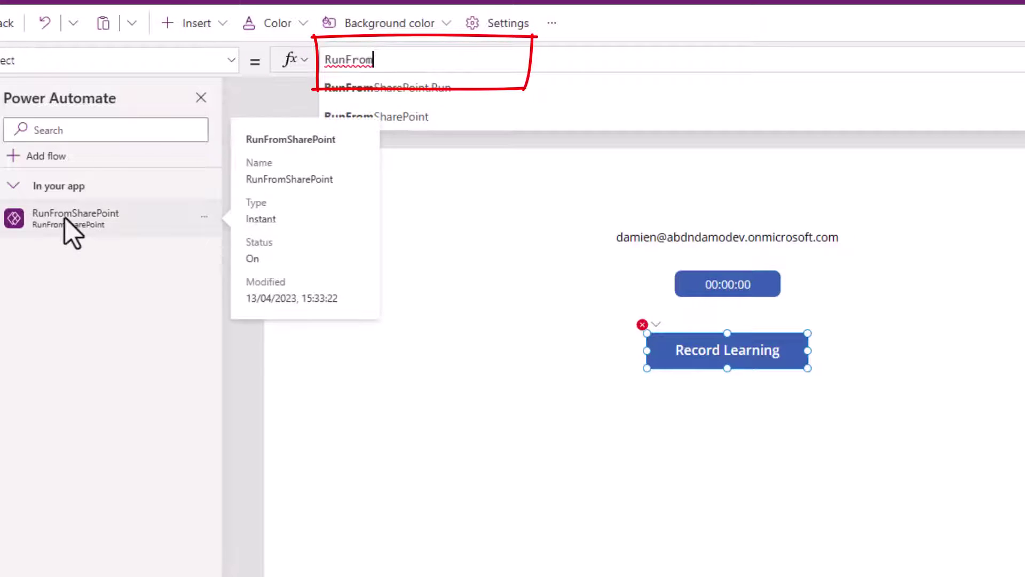
pyautogui.click(436, 88)
pyautogui.write('(')
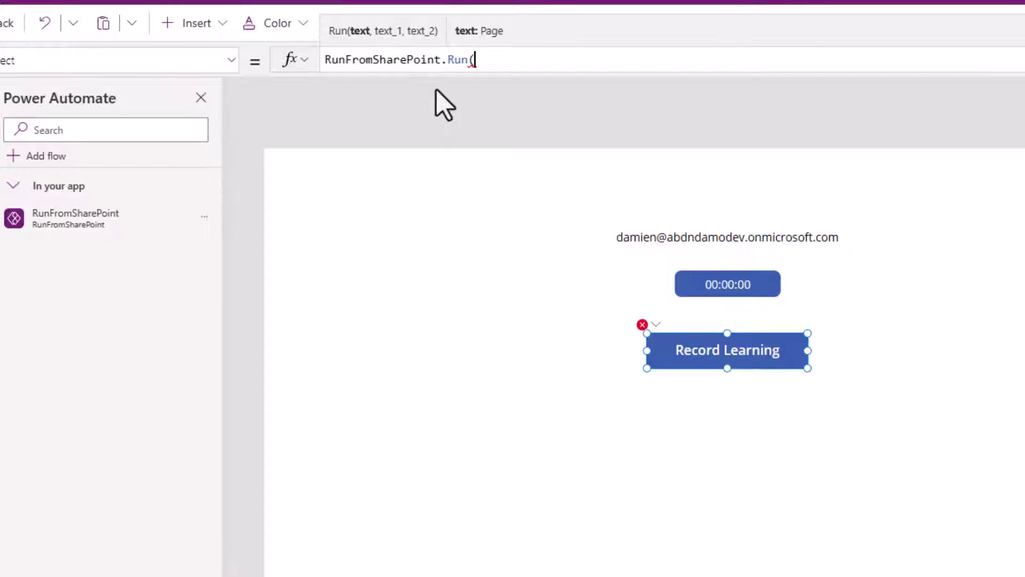
pyautogui.write('Param')
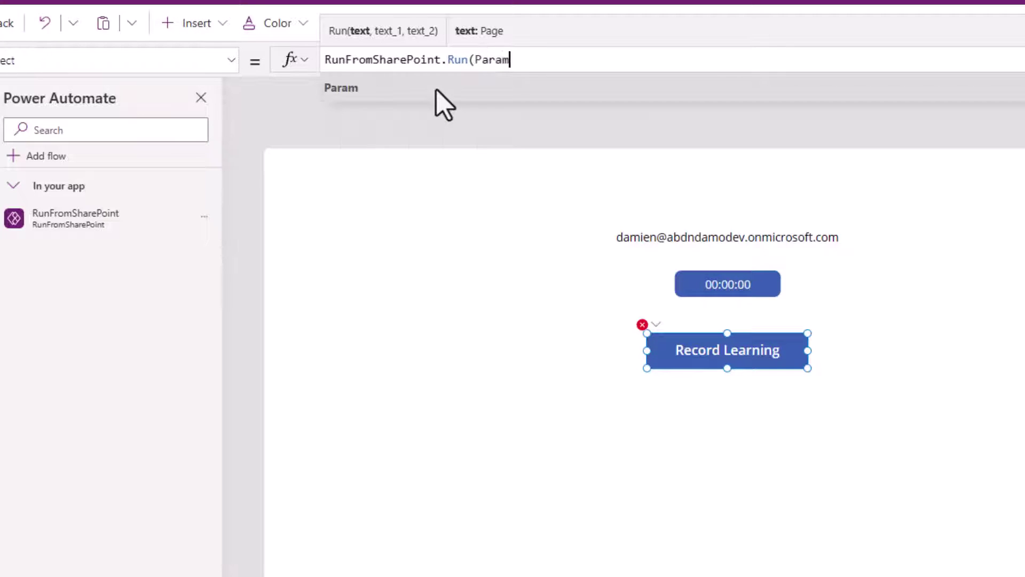
pyautogui.write('("Sec')
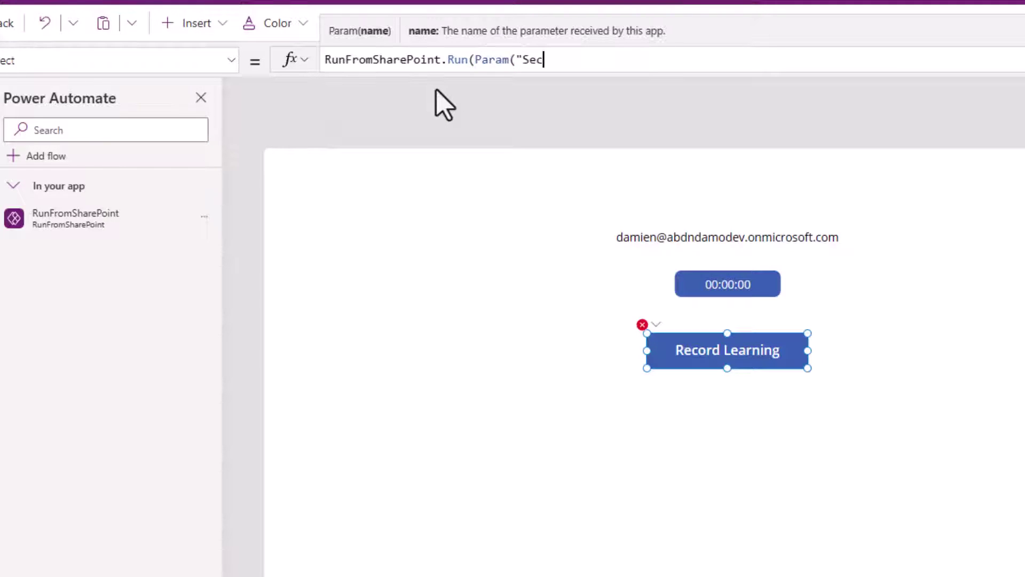
pyautogui.write('retValue")')
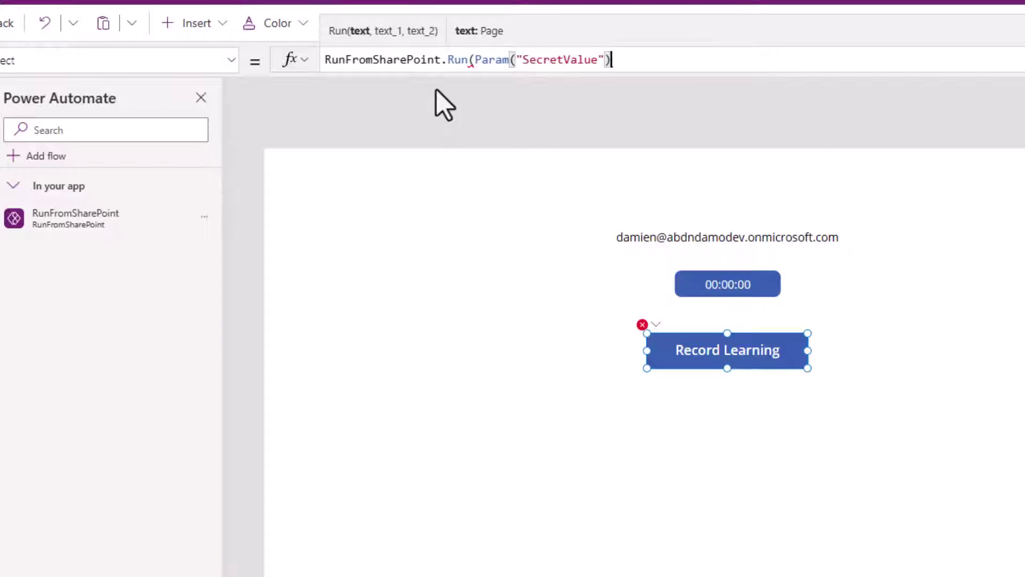
pyautogui.write(',User')
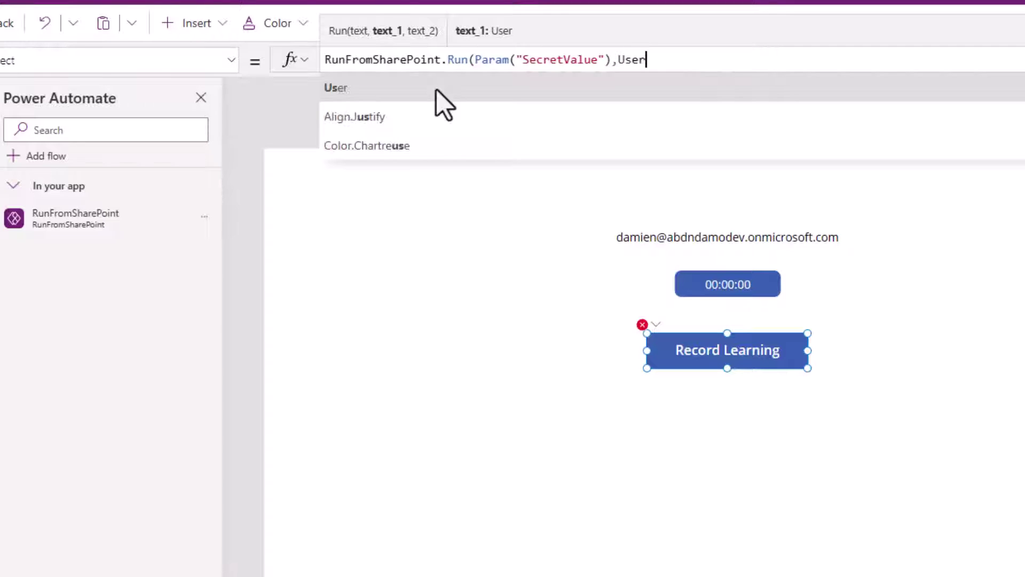
pyautogui.write('().')
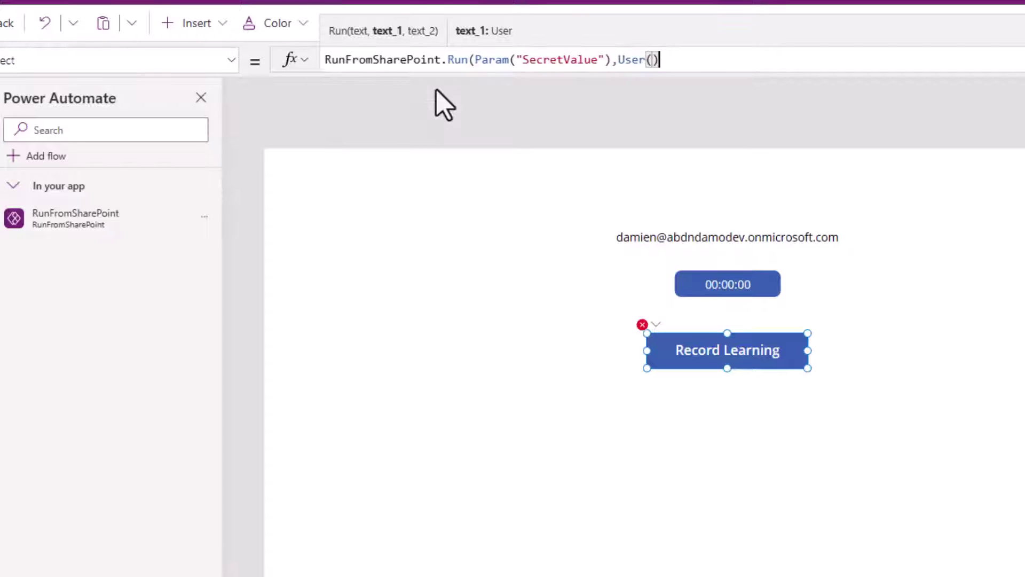
pyautogui.write('Email')
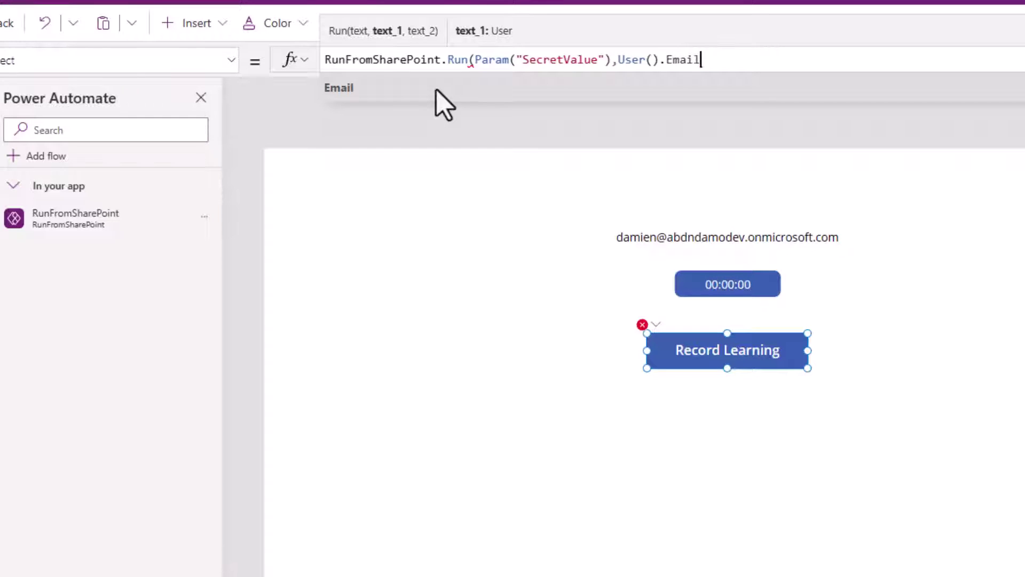
pyautogui.write(',')
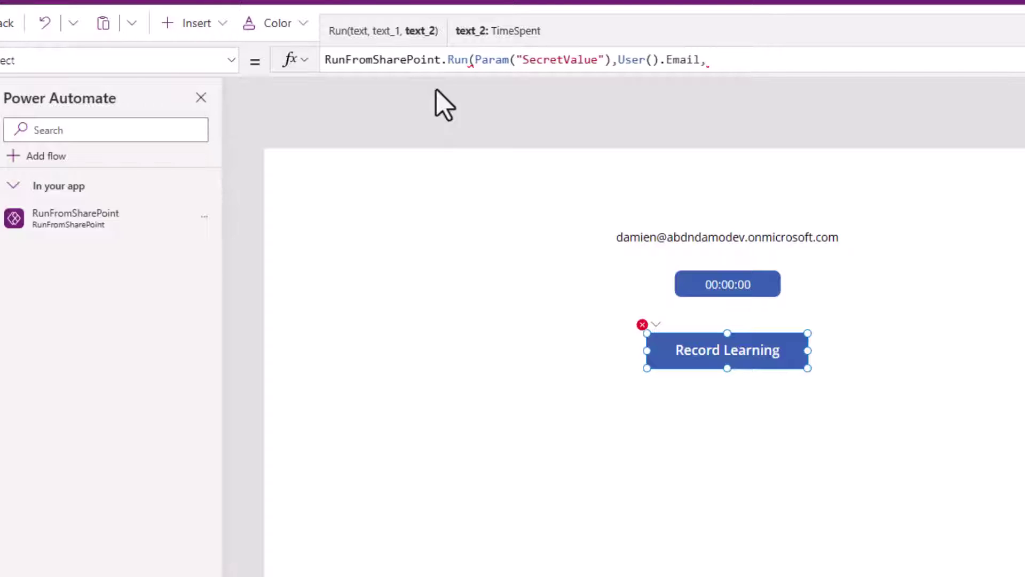
pyautogui.write('Timer1.')
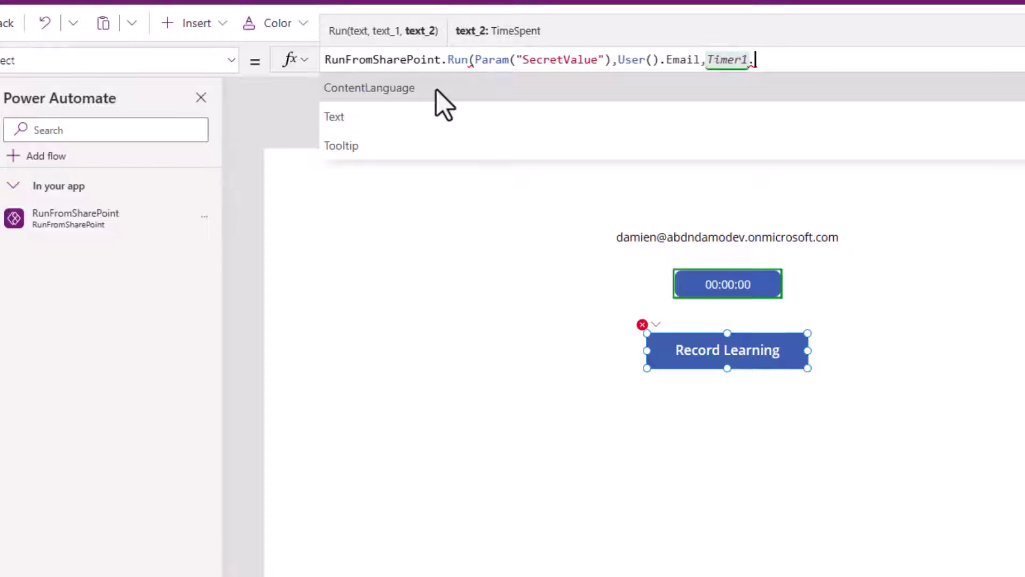
pyautogui.write('Value')
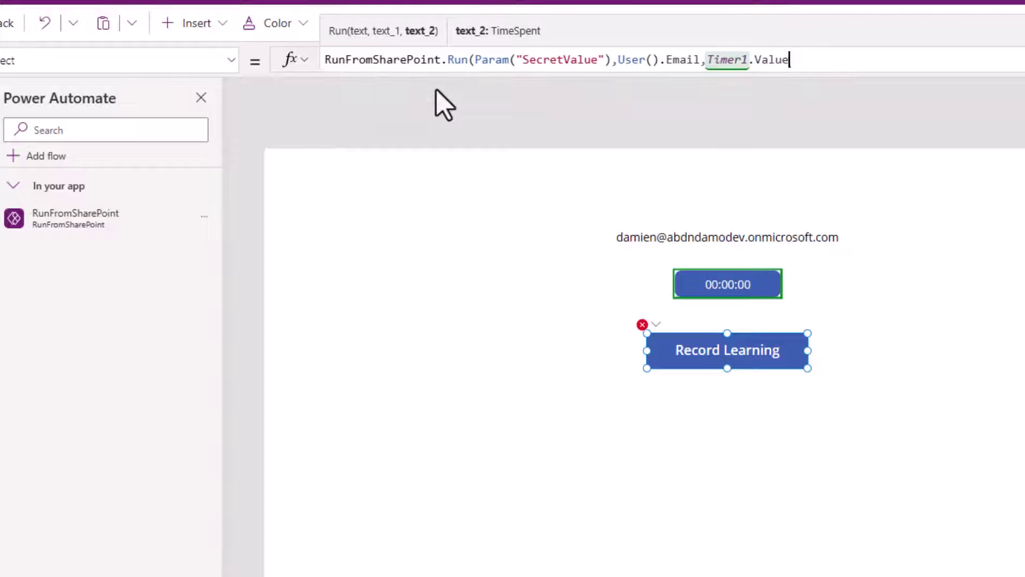
pyautogui.write(')')
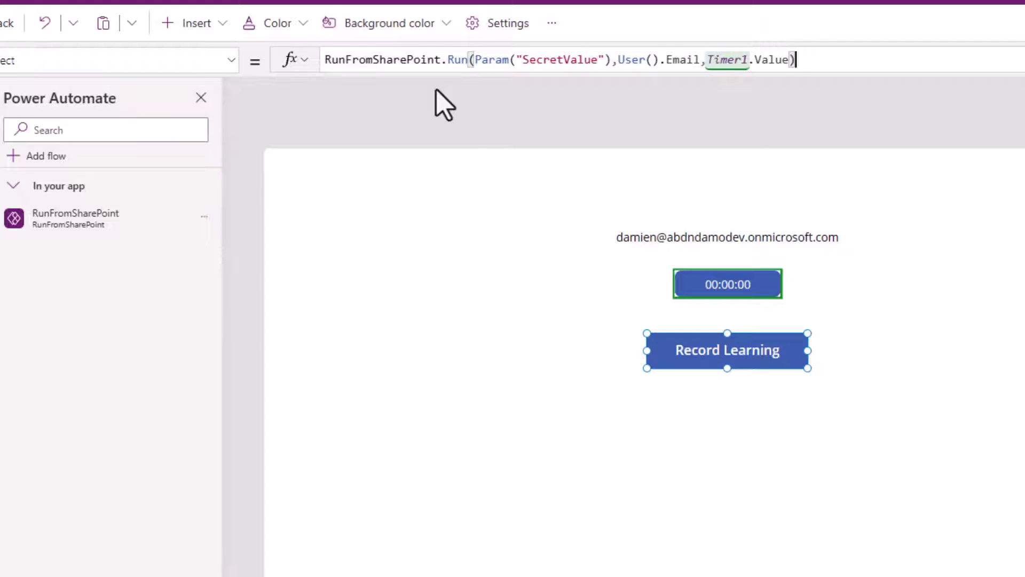
# - Wrap the timer argument as Text(Time(0,0,Timer1.Value/1000), "hh:mm:ss") in the OnSelect formula
pyautogui.press('Left')
pyautogui.press('Left')
pyautogui.press('Left')
pyautogui.press('Left')
pyautogui.press('Left')
pyautogui.press('Left')
pyautogui.press('Left')
pyautogui.press('Left')
pyautogui.press('Left')
pyautogui.press('Left')
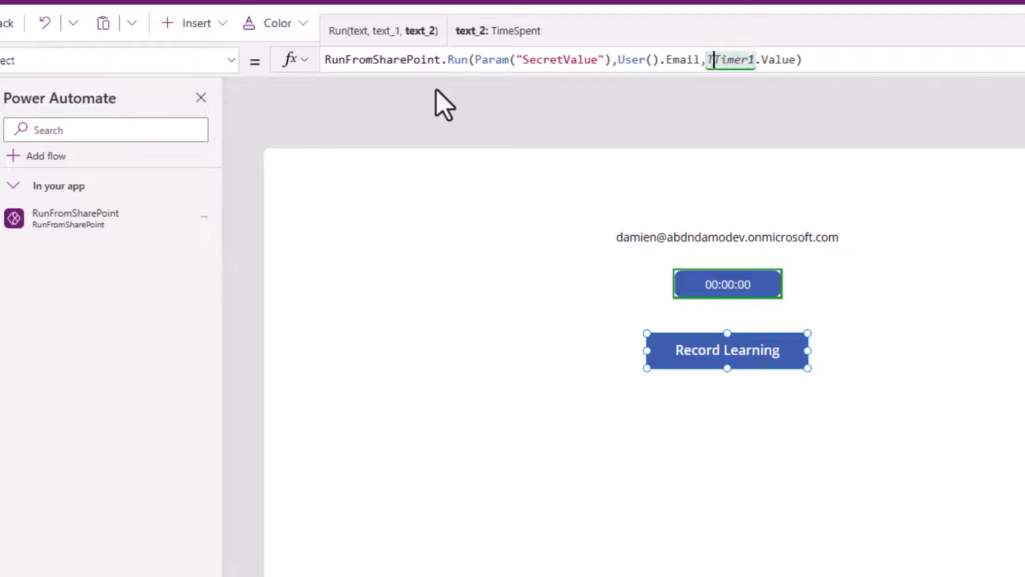
pyautogui.write('Text(Time(')
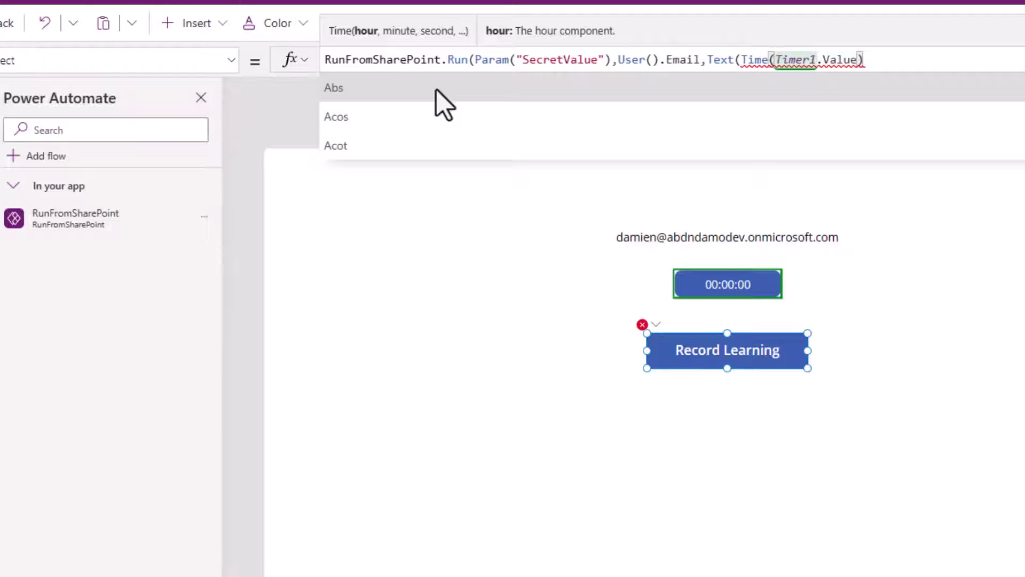
pyautogui.write('0,0')
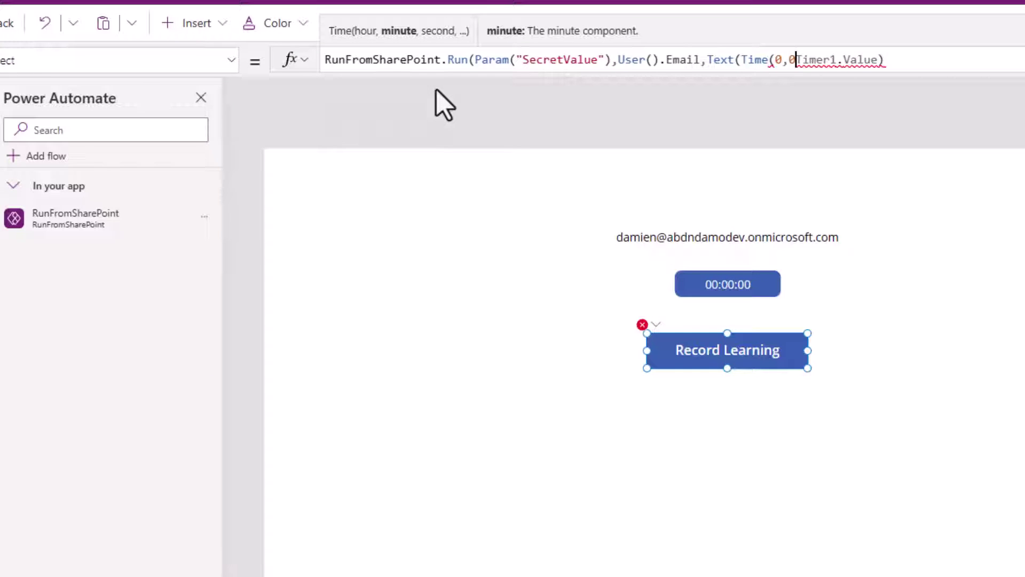
pyautogui.write(',')
pyautogui.hotkey('ctrl', 'Right')
pyautogui.hotkey('ctrl', 'Right')
pyautogui.write('/1000')
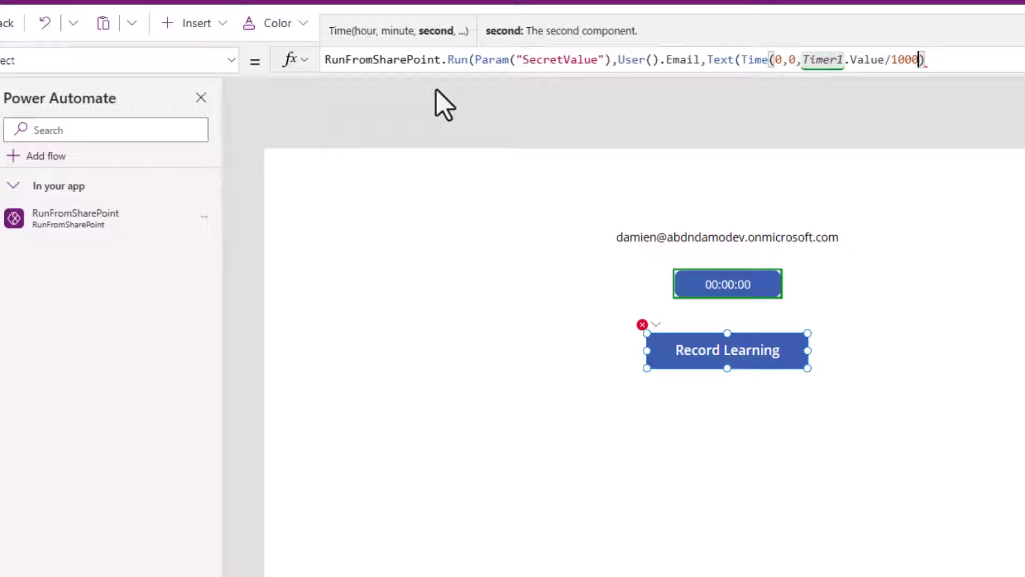
pyautogui.write('),')
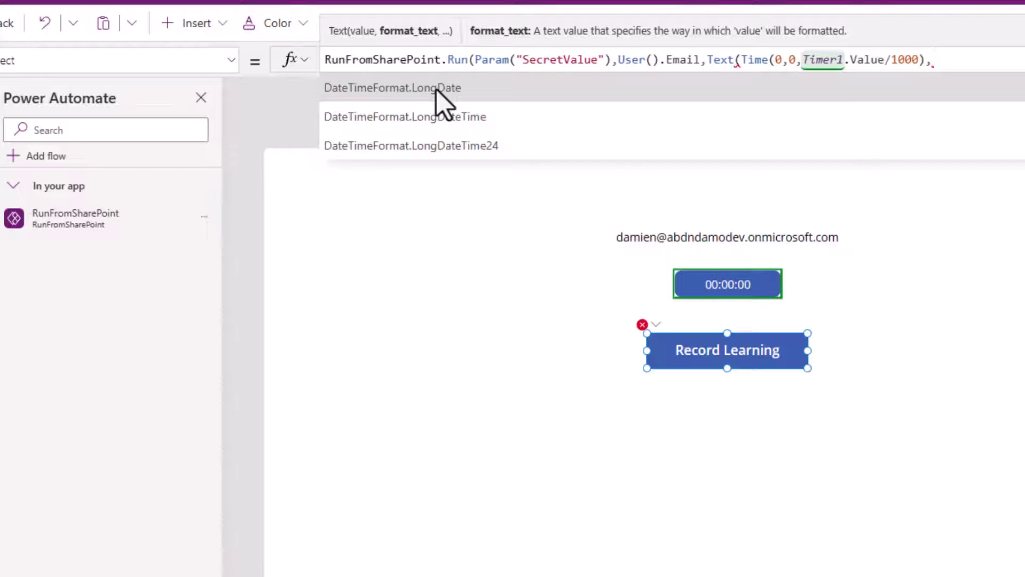
pyautogui.write(' "hh')
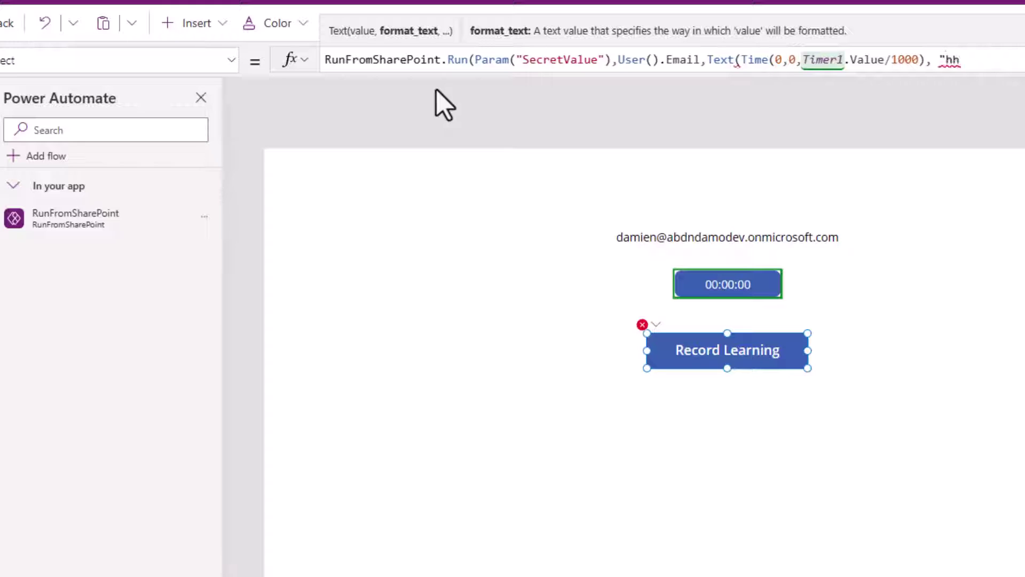
pyautogui.write(':mm:ss"')
pyautogui.write('))')
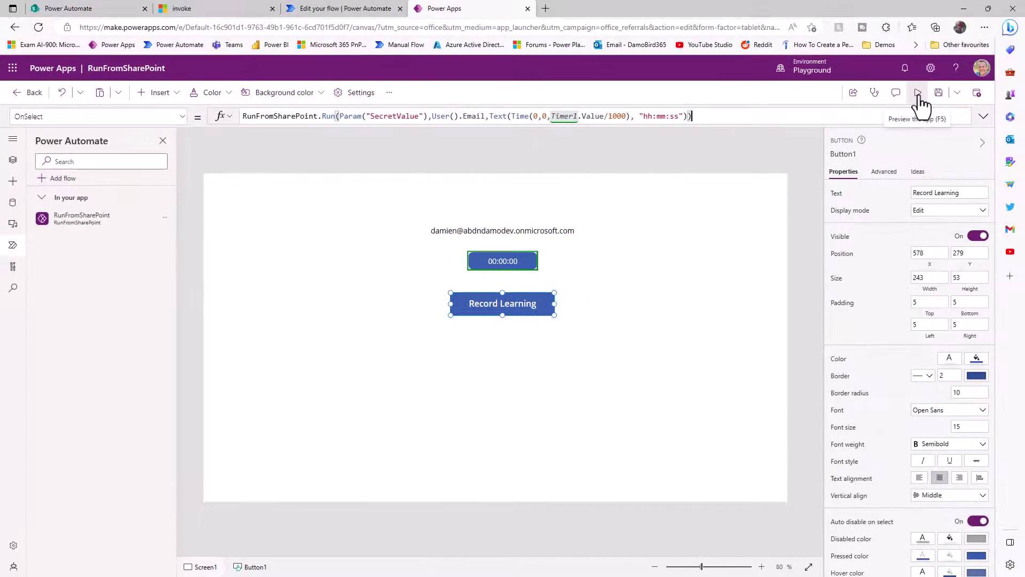
# - Preview the app and try Record Learning, which fails with an invalid 'text' parameter error
pyautogui.click(916, 104)
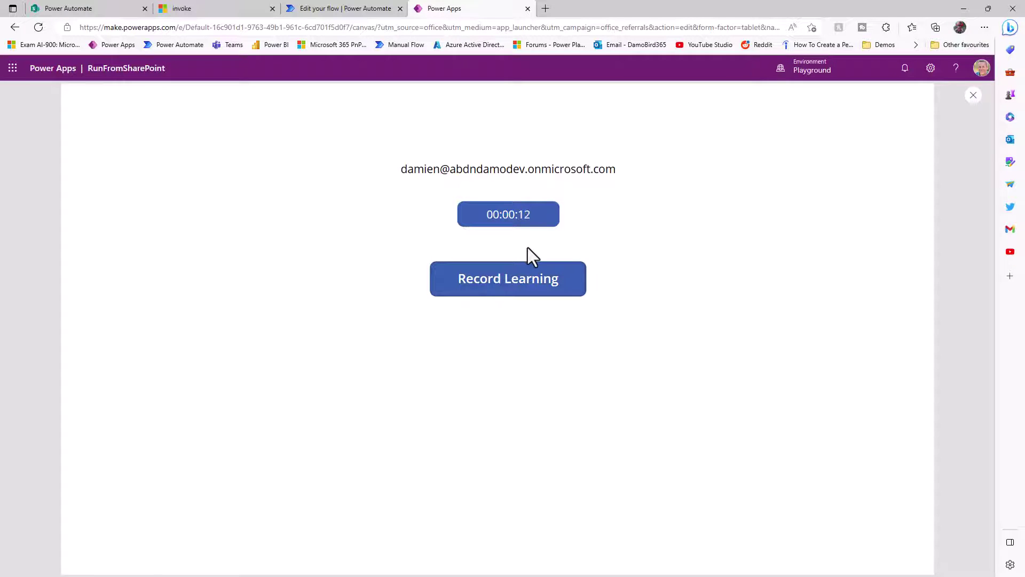
pyautogui.click(510, 288)
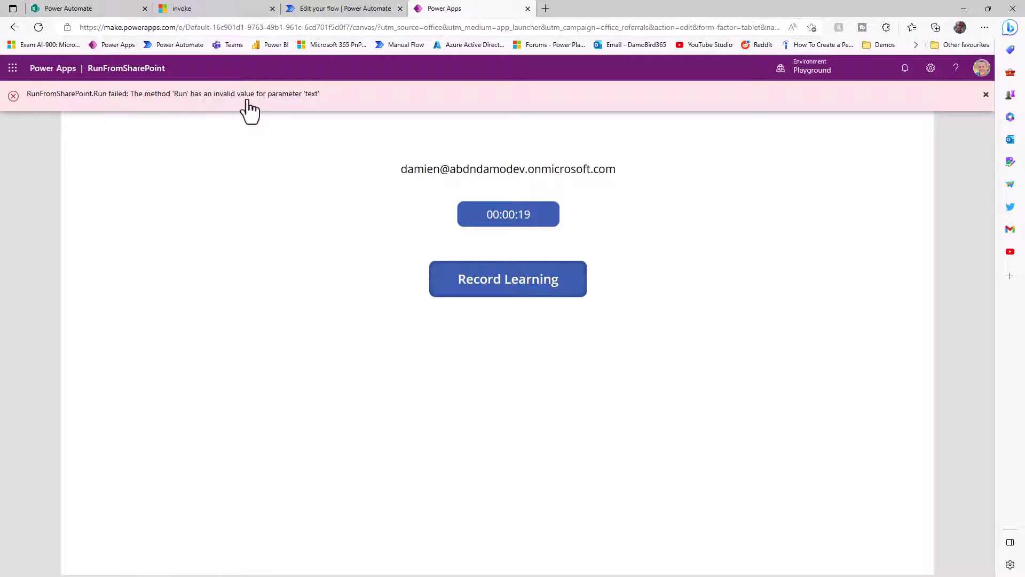
pyautogui.click(986, 95)
# - Exit the app editor and copy the RunFromSharePoint app's web link from its Details page
pyautogui.click(973, 96)
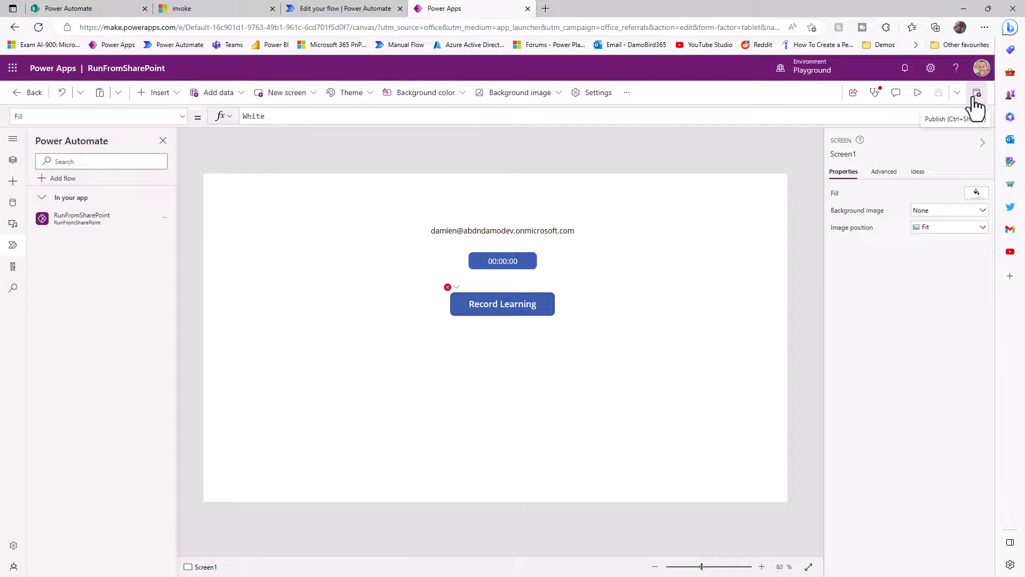
pyautogui.click(17, 93)
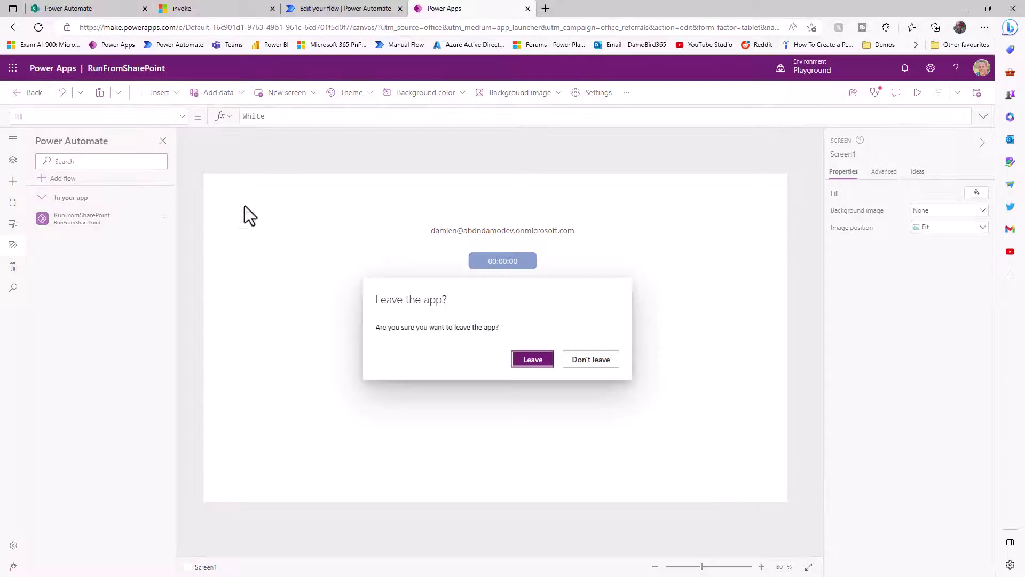
pyautogui.click(528, 357)
pyautogui.click(392, 208)
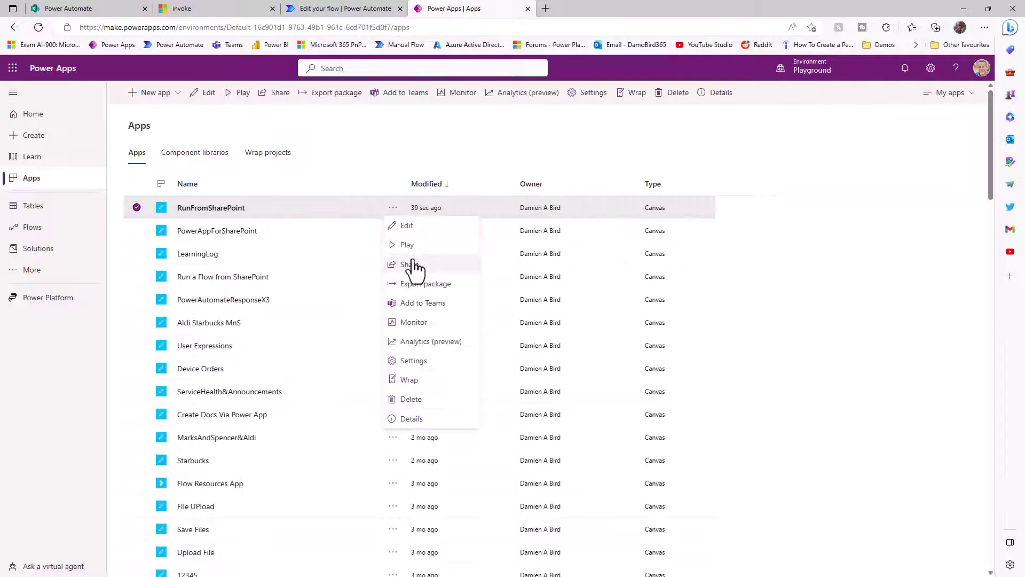
pyautogui.click(431, 421)
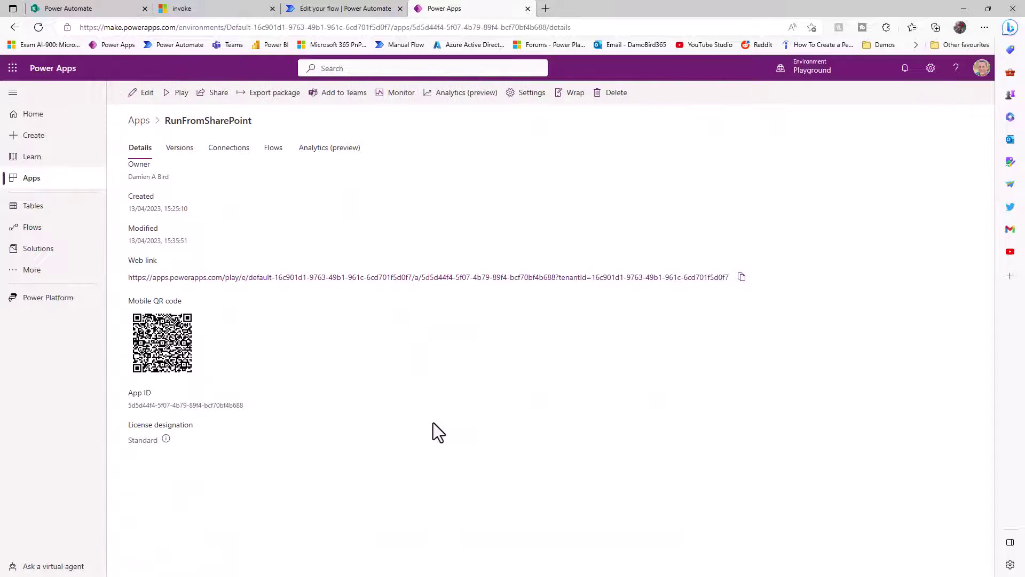
pyautogui.click(742, 277)
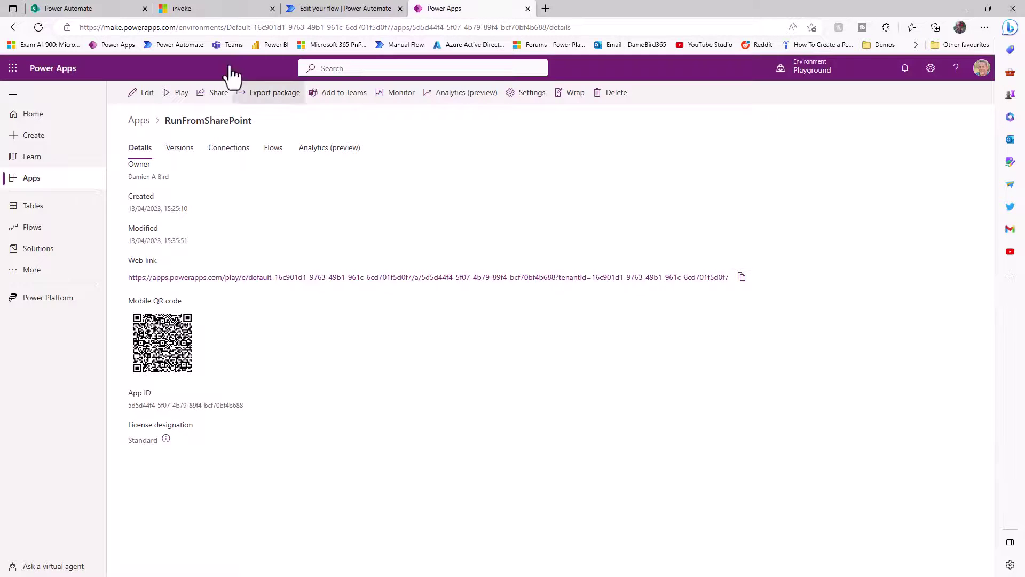
# - Open the Power Platform page on the SharePoint site in edit mode
pyautogui.click(70, 8)
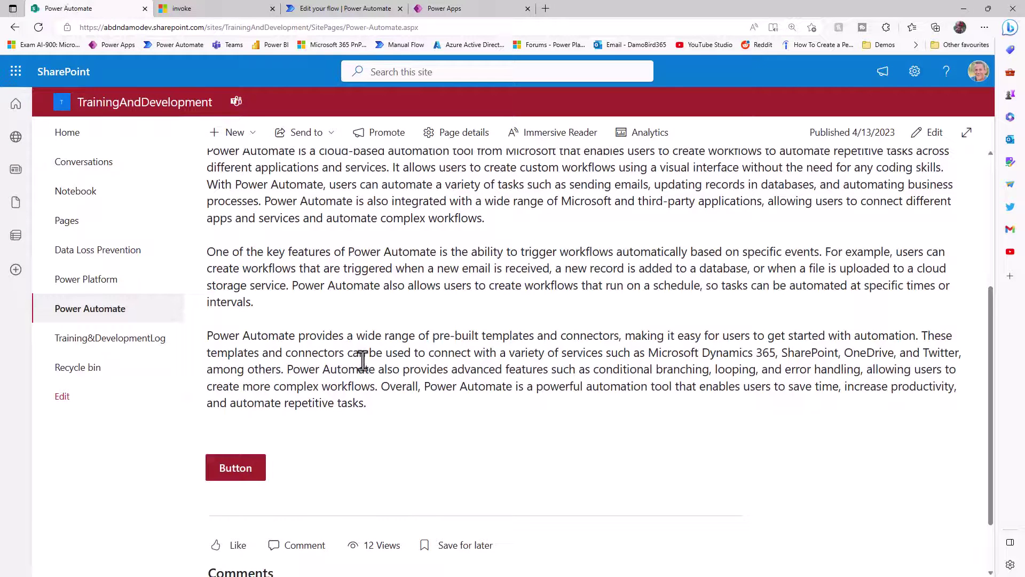
pyautogui.click(89, 281)
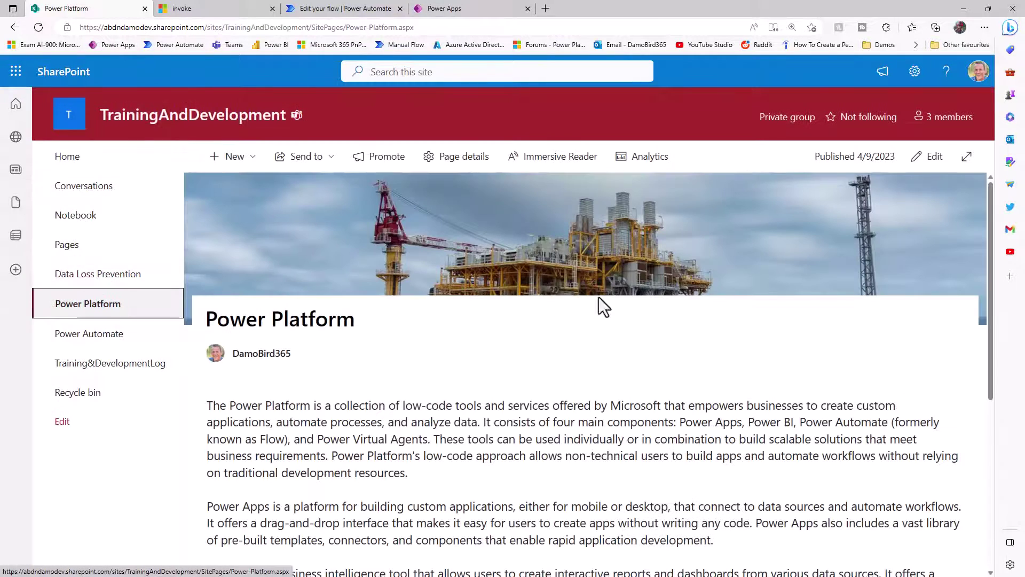
pyautogui.click(931, 159)
pyautogui.scroll(-10, 567, 346)
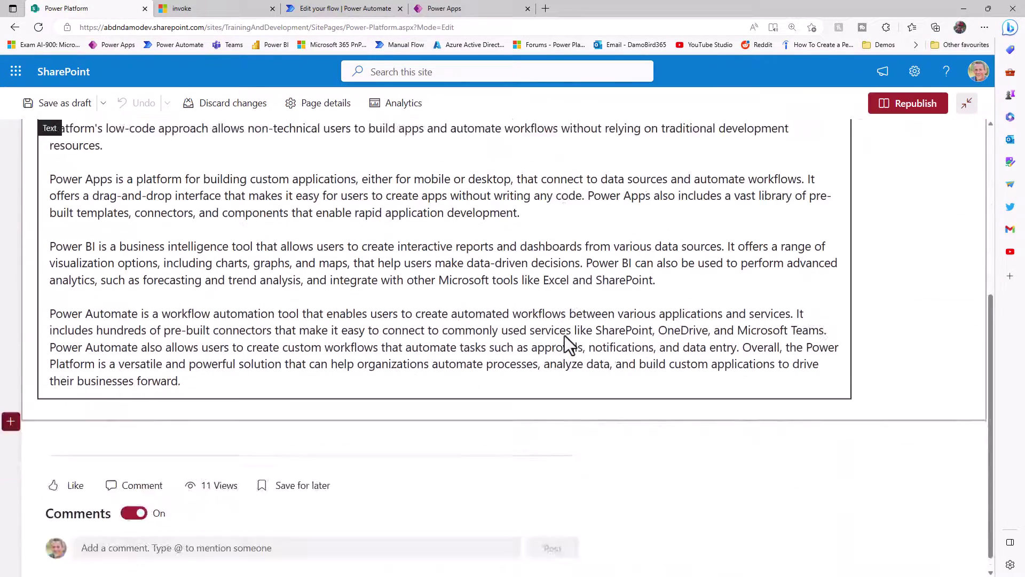
pyautogui.click(444, 416)
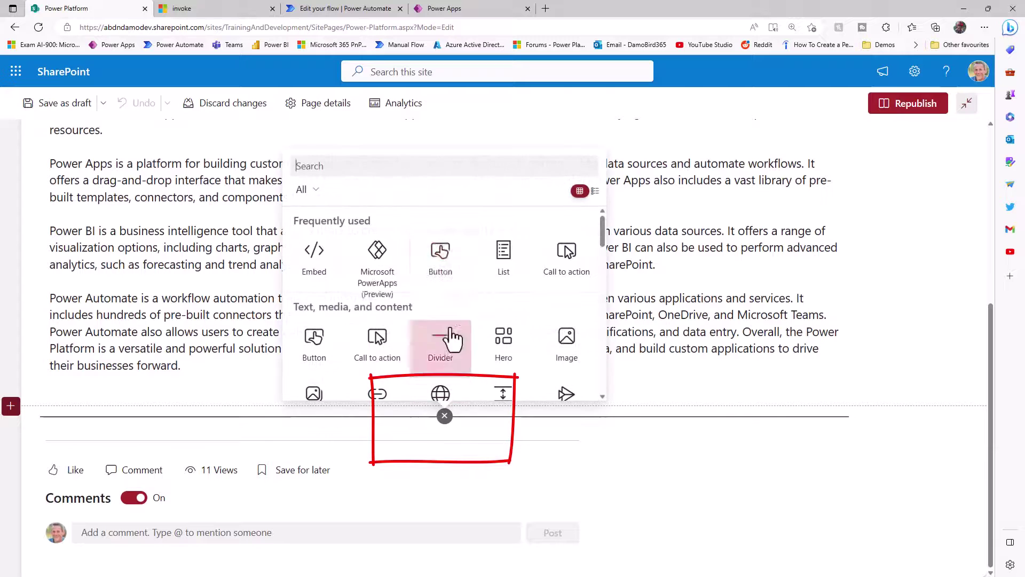
pyautogui.write('Power Apps')
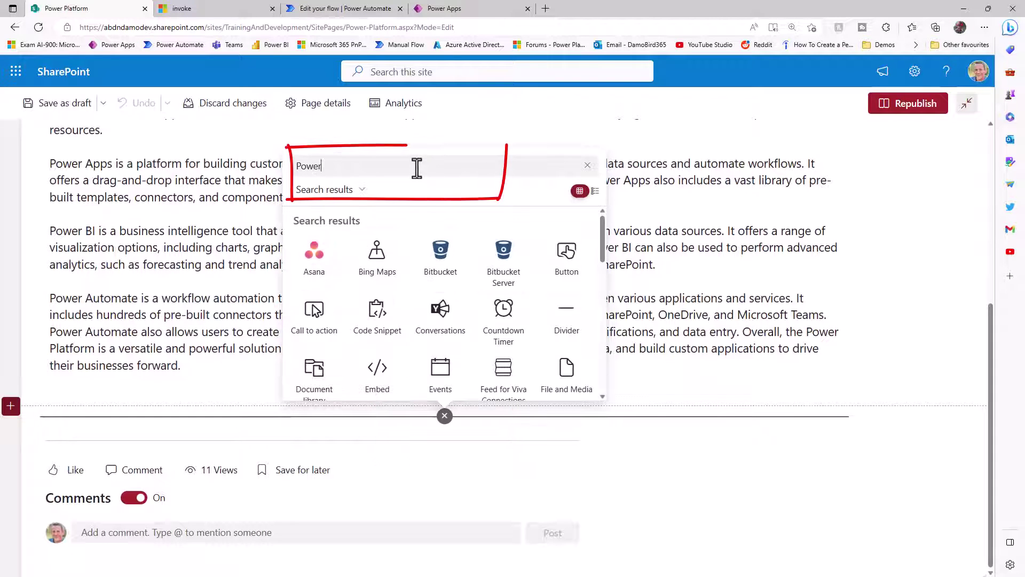
pyautogui.click(324, 166)
pyautogui.press('BackSpace')
pyautogui.click(389, 216)
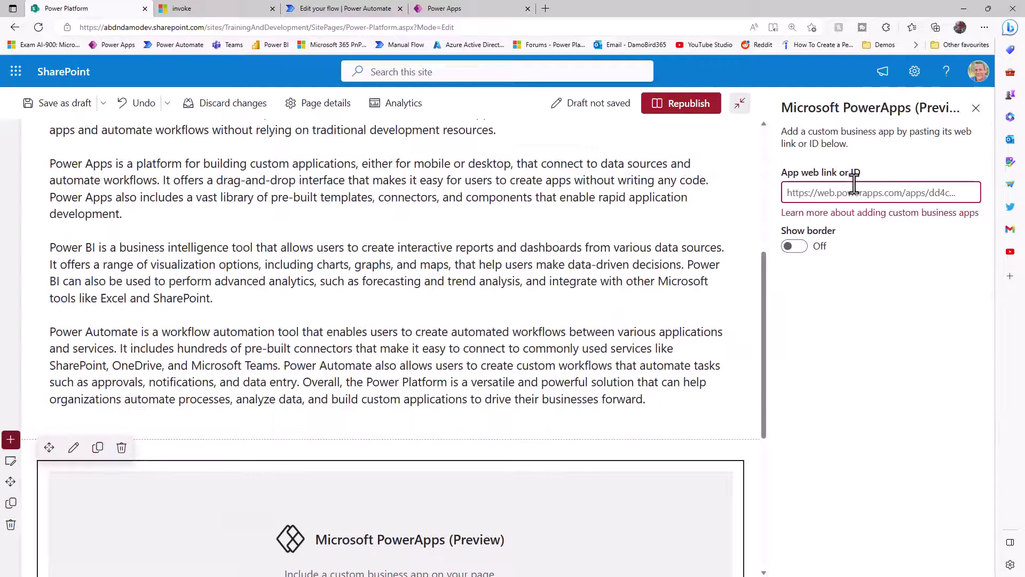
pyautogui.hotkey('ctrl', 'v')
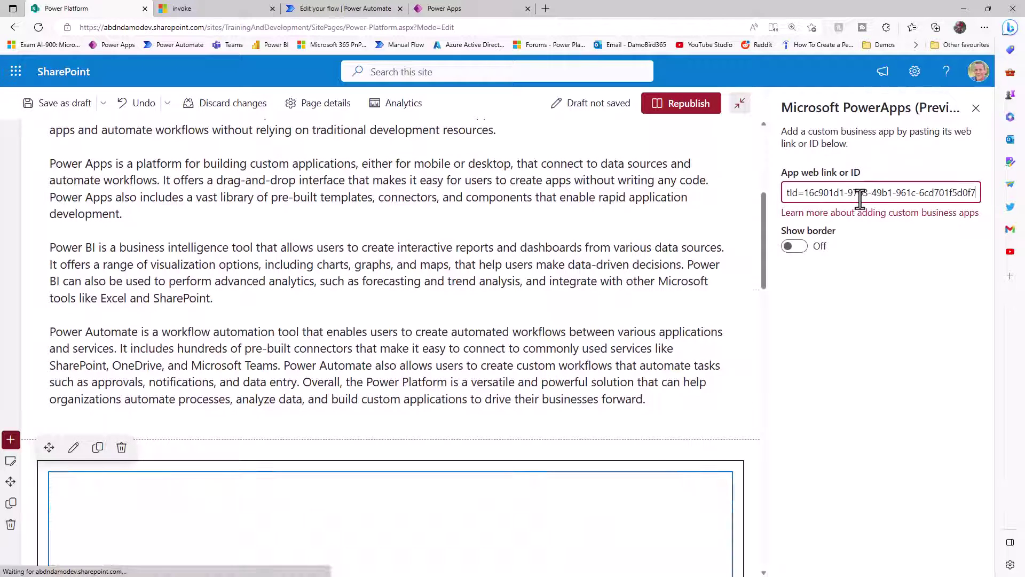
pyautogui.write('&Secre')
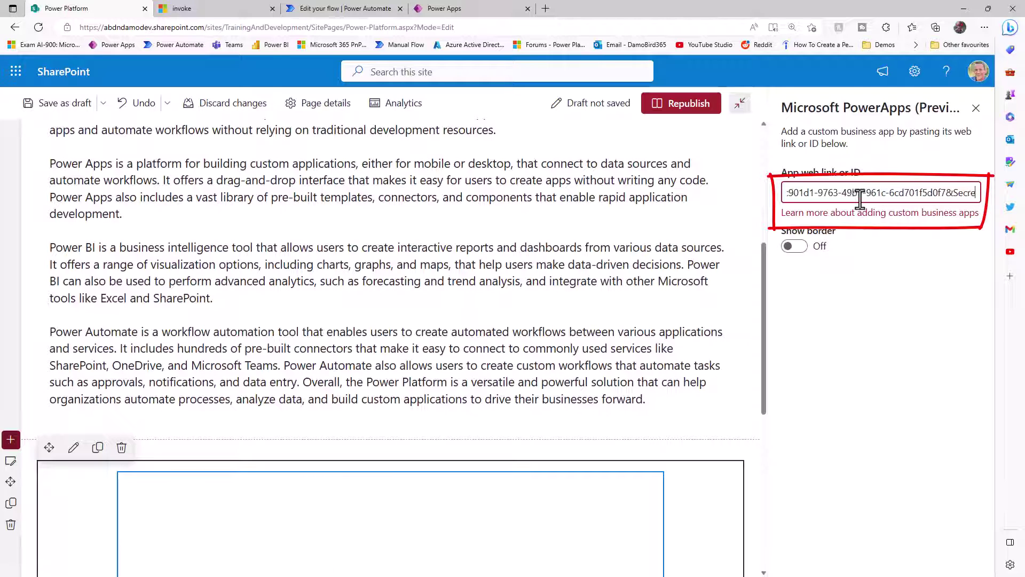
pyautogui.write('tValue=')
pyautogui.scroll(2, 570, 227)
pyautogui.write('PowerA')
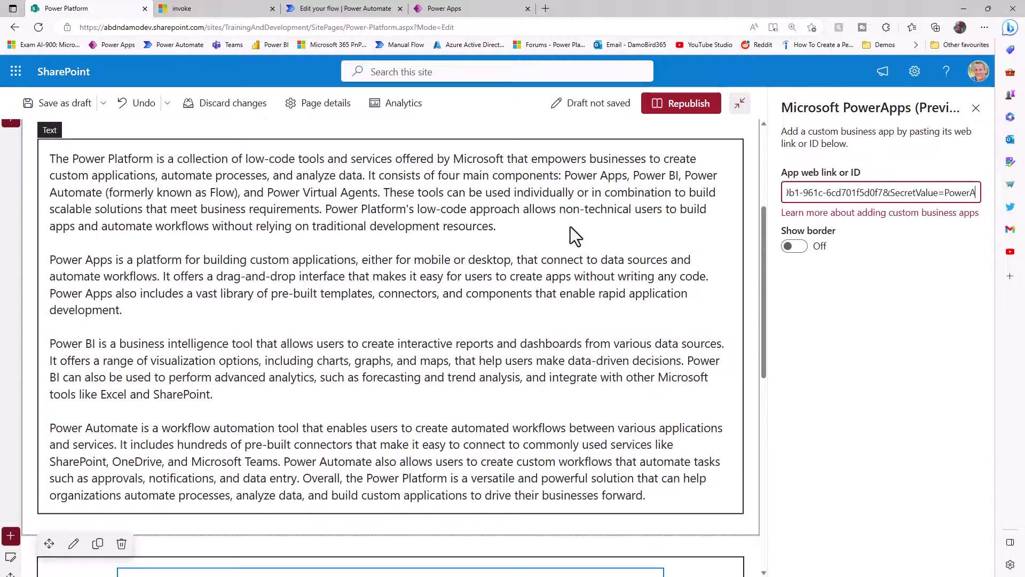
pyautogui.write('ppsLearning')
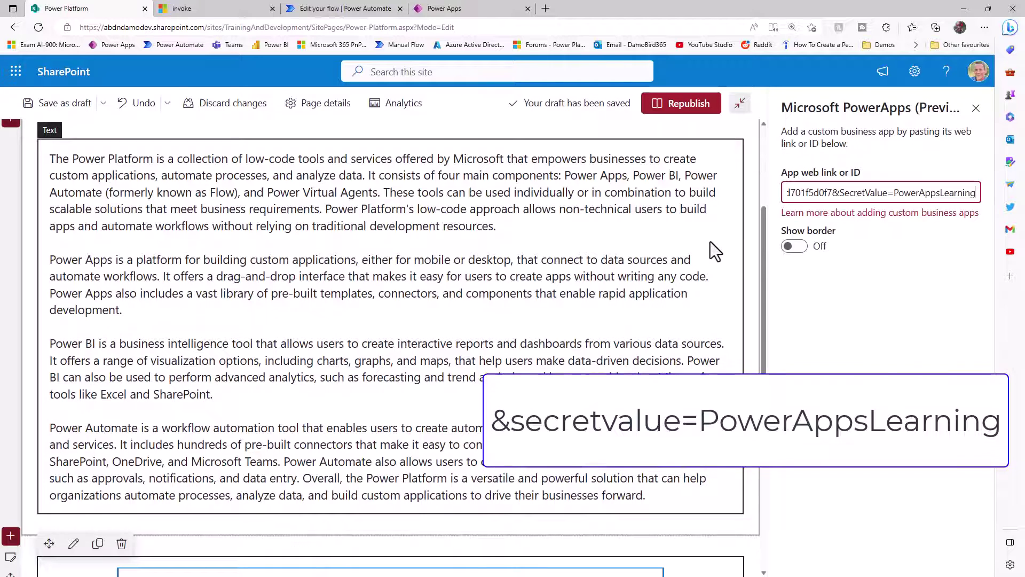
# - Republish the Power Platform page and check the embedded app shows PowerAppsLearning
pyautogui.click(695, 118)
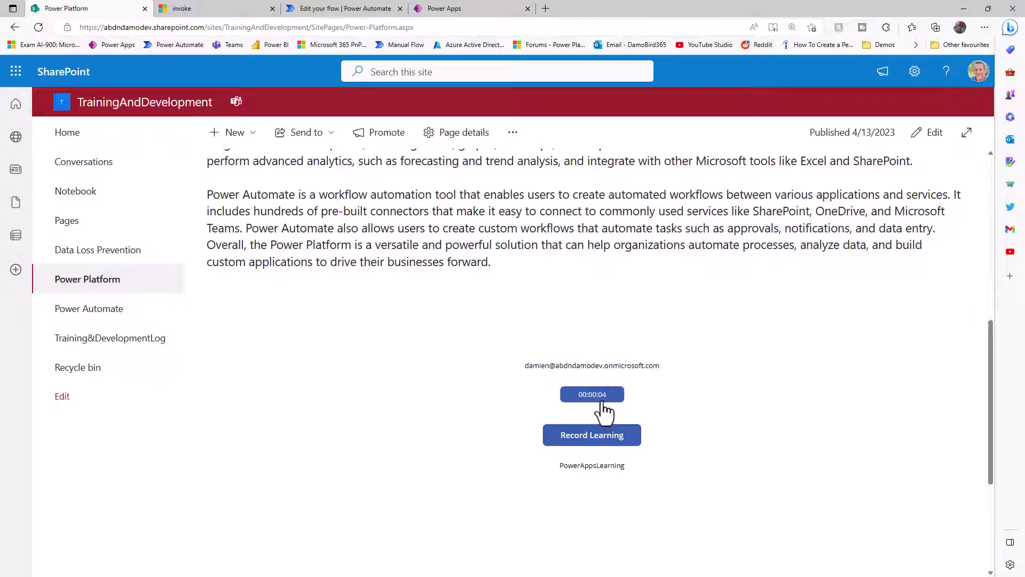
pyautogui.moveTo(627, 468); pyautogui.dragTo(565, 468)
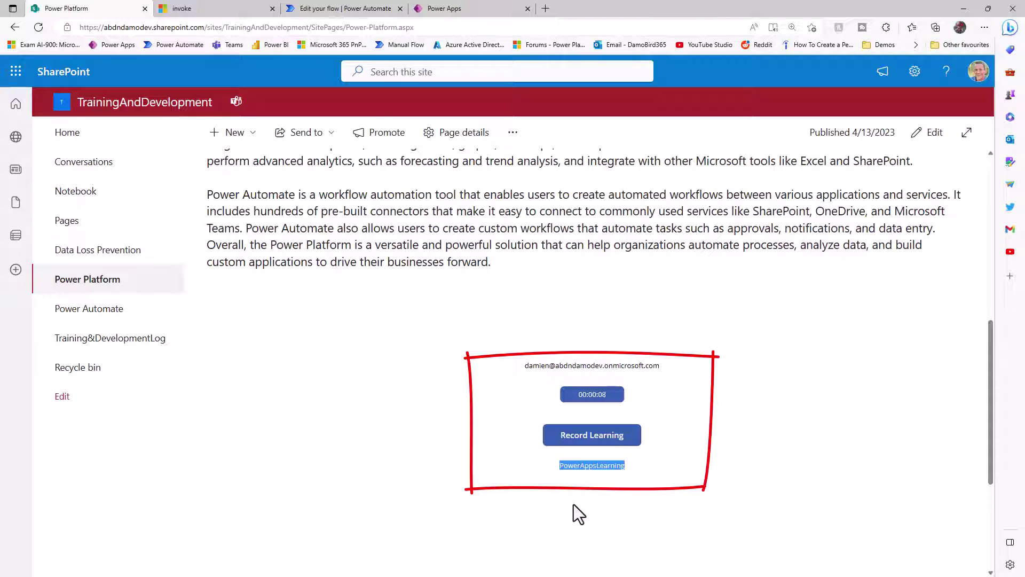
pyautogui.press('Escape')
pyautogui.click(638, 470)
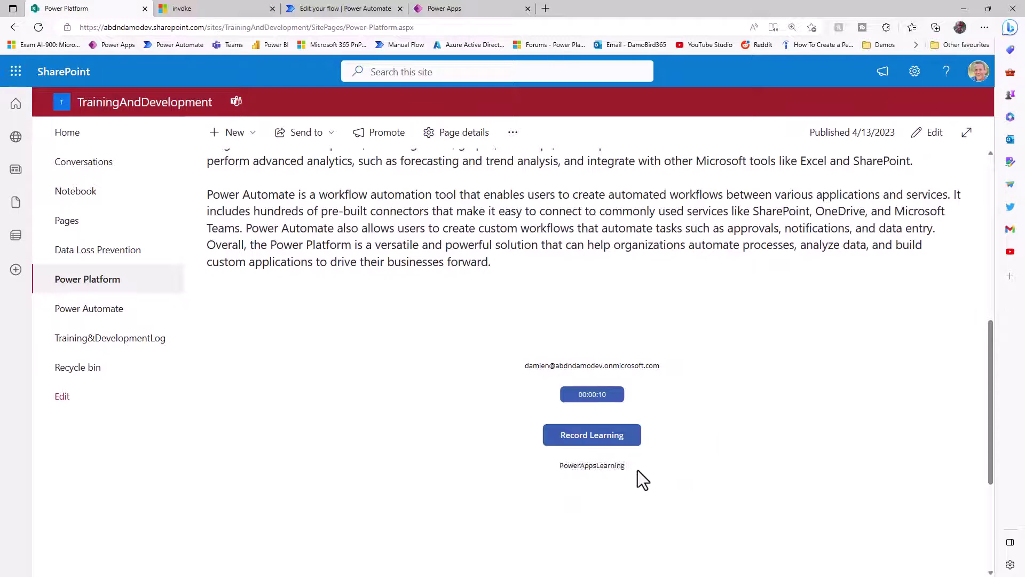
pyautogui.doubleClick(619, 468)
# - Record a learning session from the embedded app and check the Training&DevelopmentLog list
pyautogui.moveTo(662, 365); pyautogui.dragTo(512, 401)
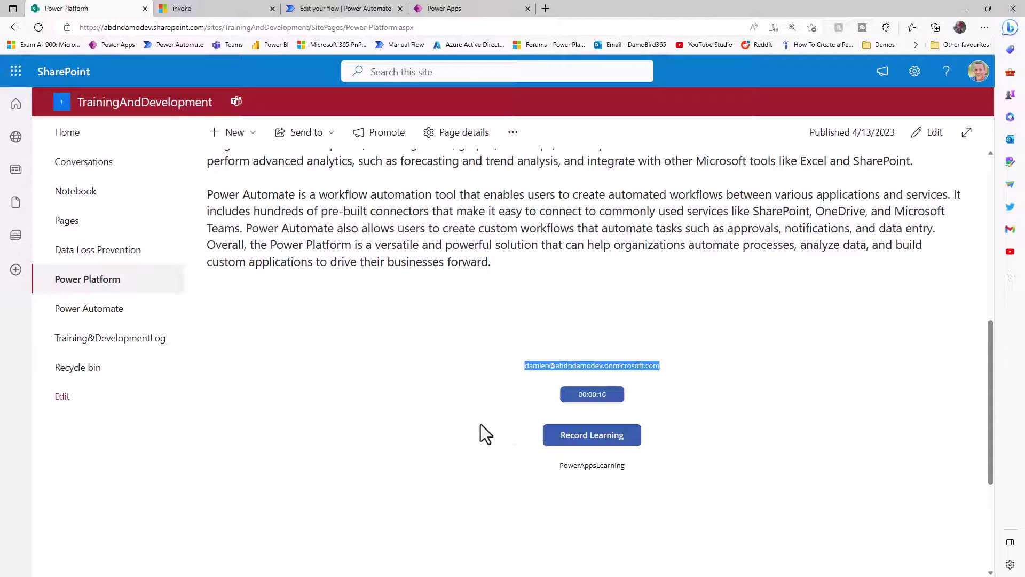
pyautogui.click(591, 440)
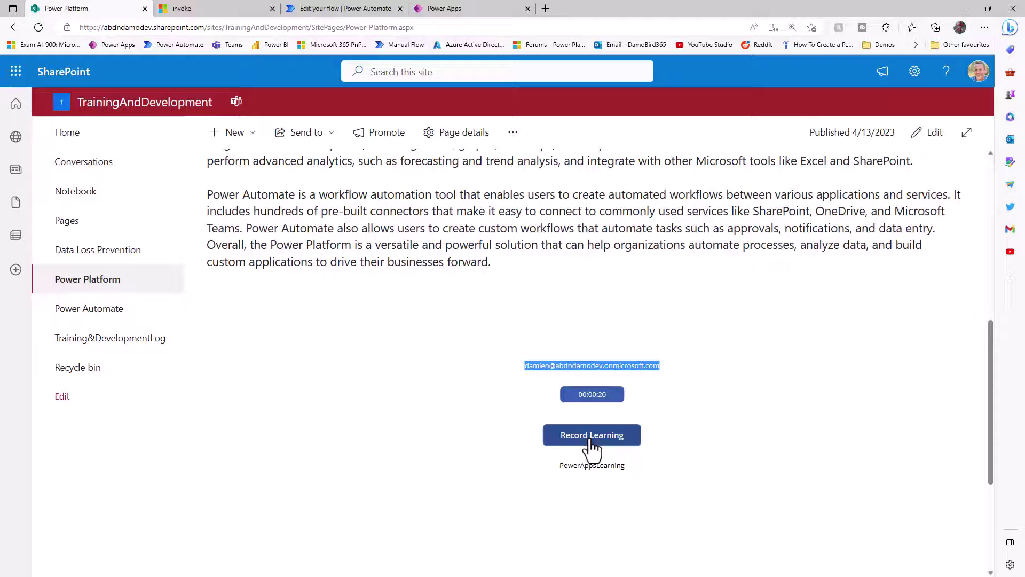
pyautogui.click(102, 351)
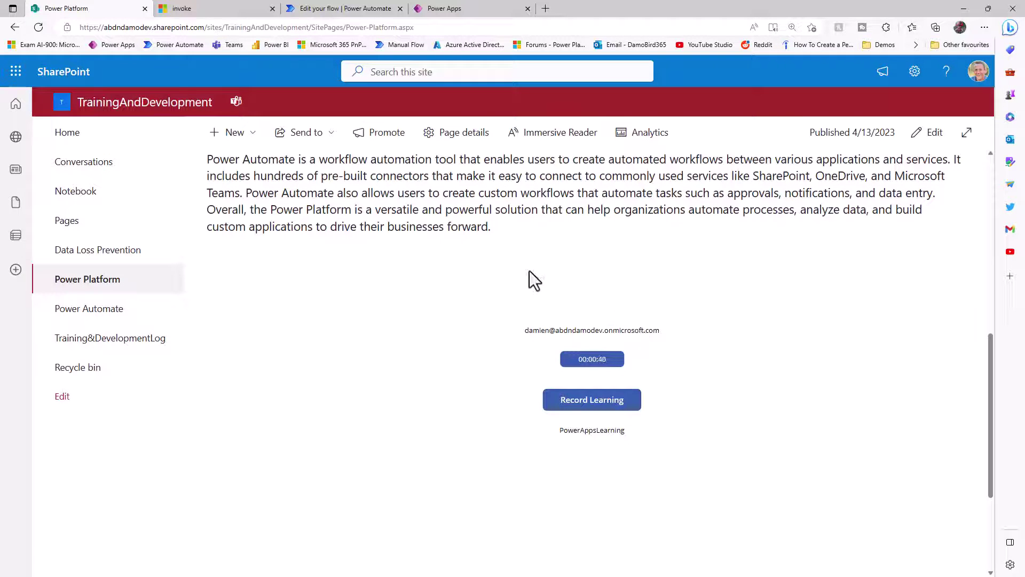
# - In the second user's browser, confirm the signed-in account and scroll to the embedded app
pyautogui.hotkey('alt', 'Tab')
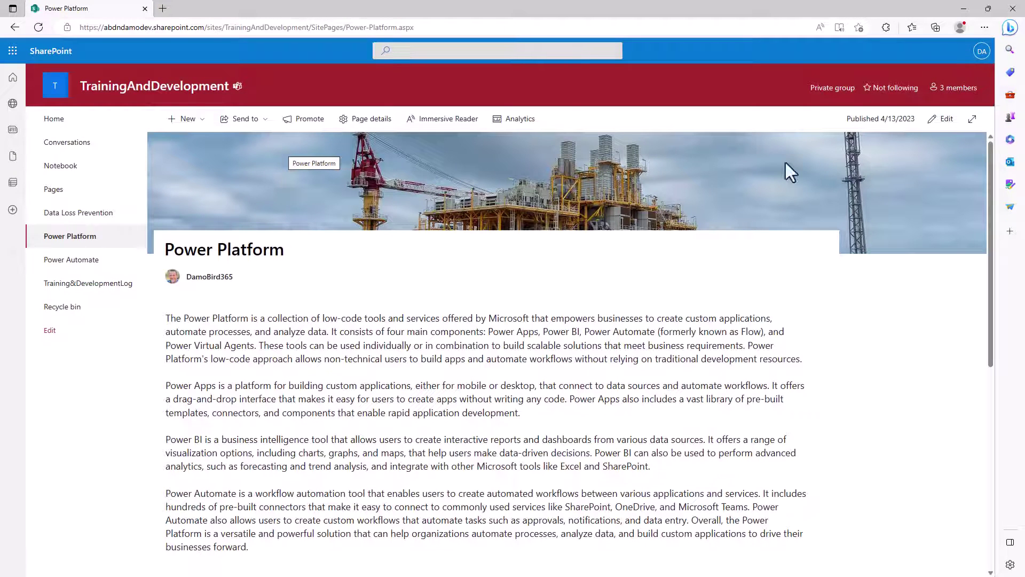
pyautogui.click(981, 51)
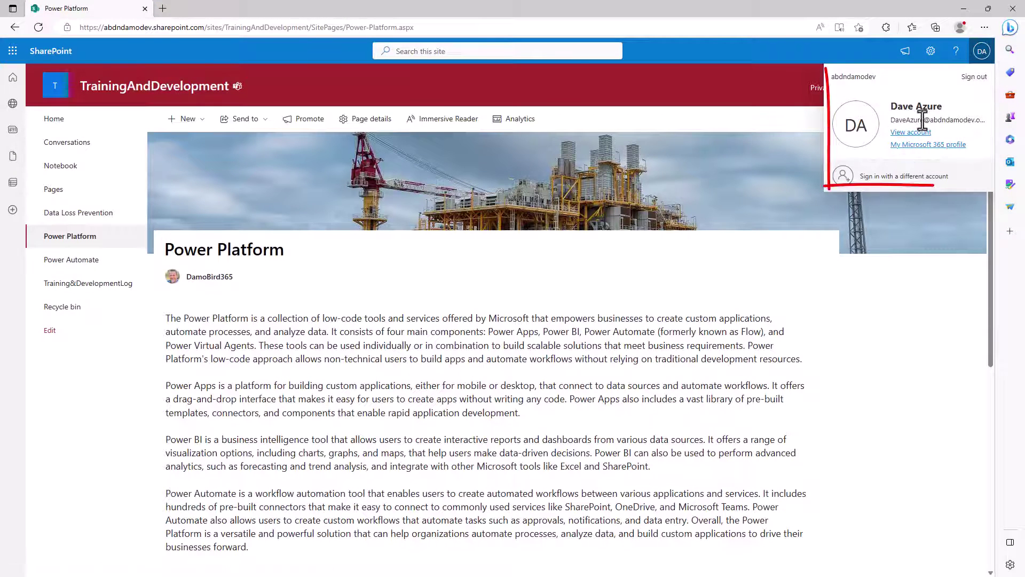
pyautogui.click(414, 320)
pyautogui.scroll(-5, 414, 320)
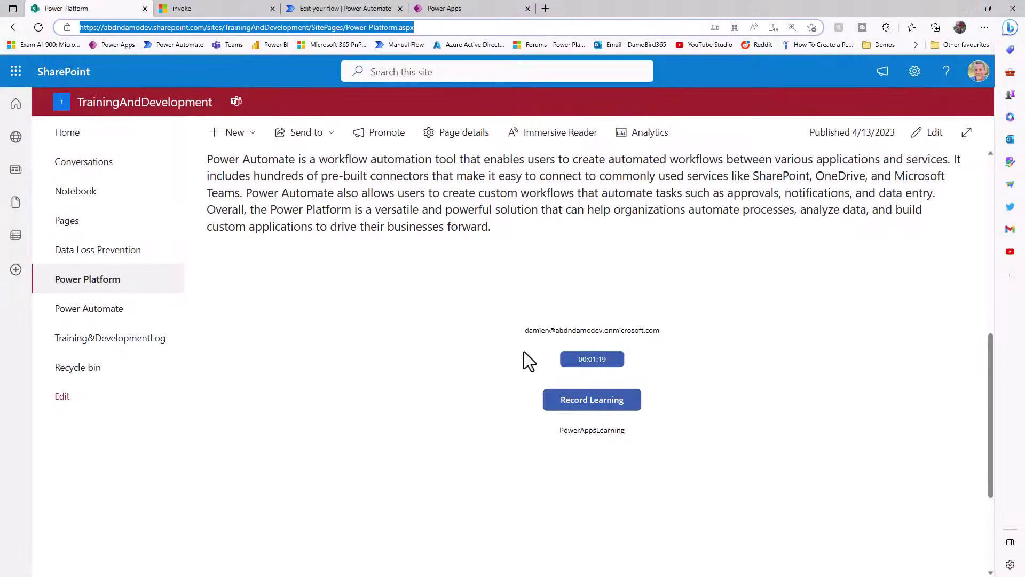
# - Share RunFromSharePoint with the Everyone organisation group as users, email invitations turned off
pyautogui.click(438, 8)
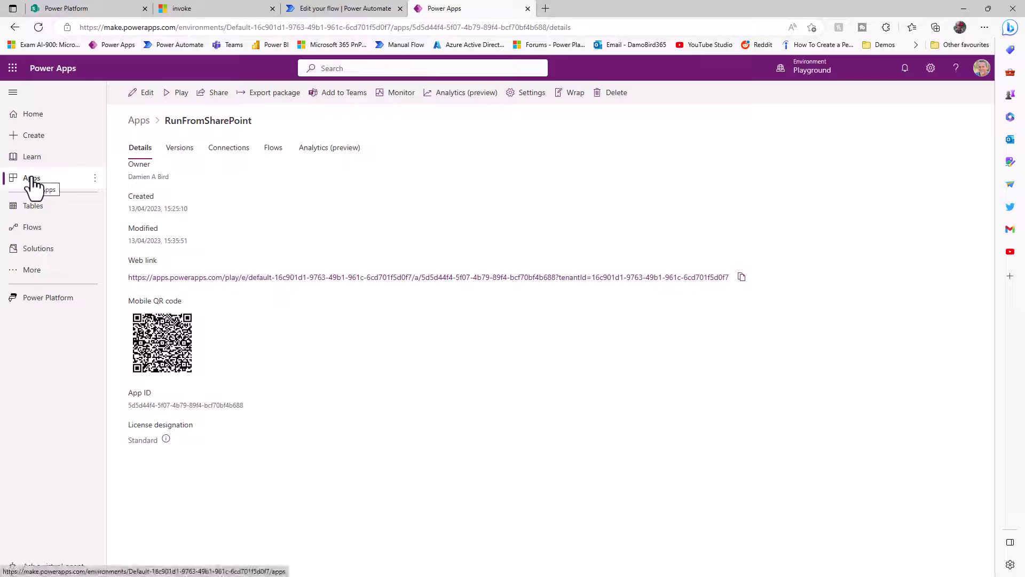
pyautogui.click(219, 94)
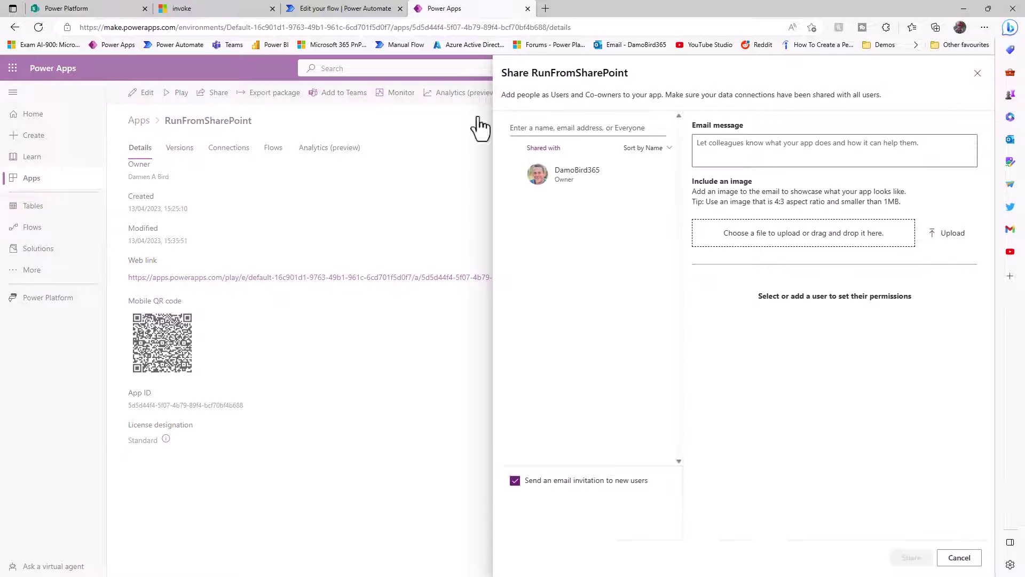
pyautogui.click(565, 128)
pyautogui.write('Eve')
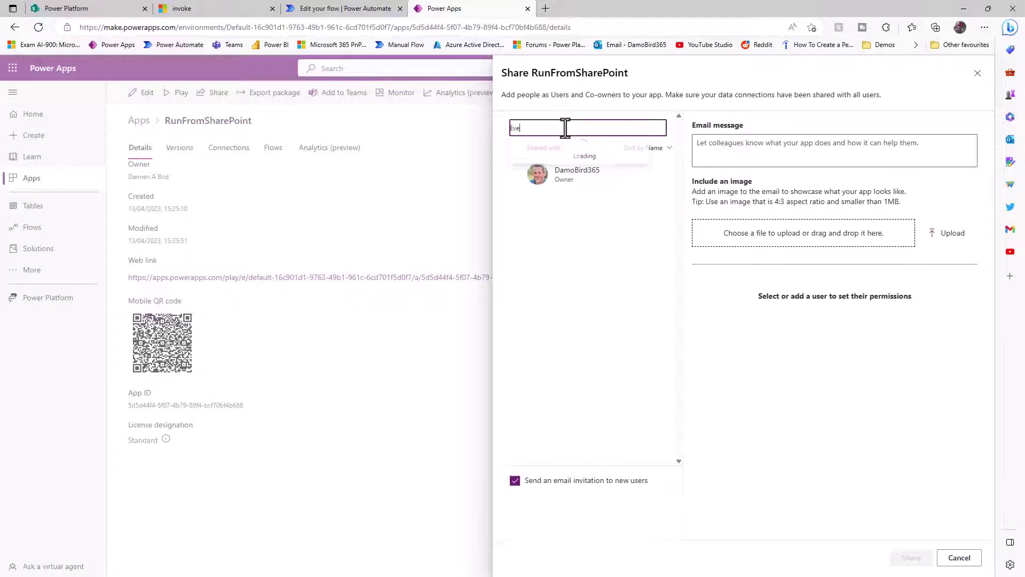
pyautogui.write('ryone')
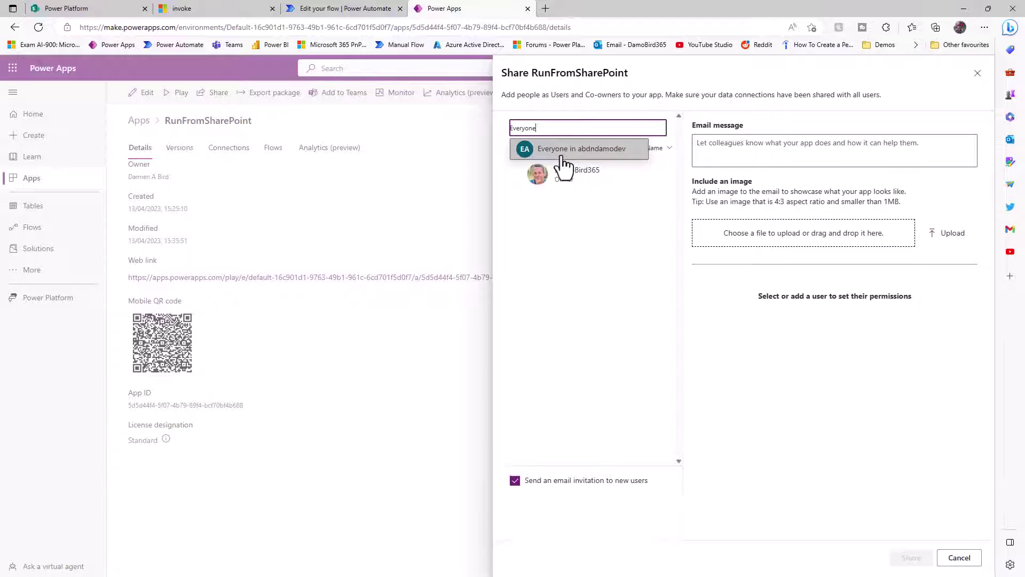
pyautogui.click(562, 155)
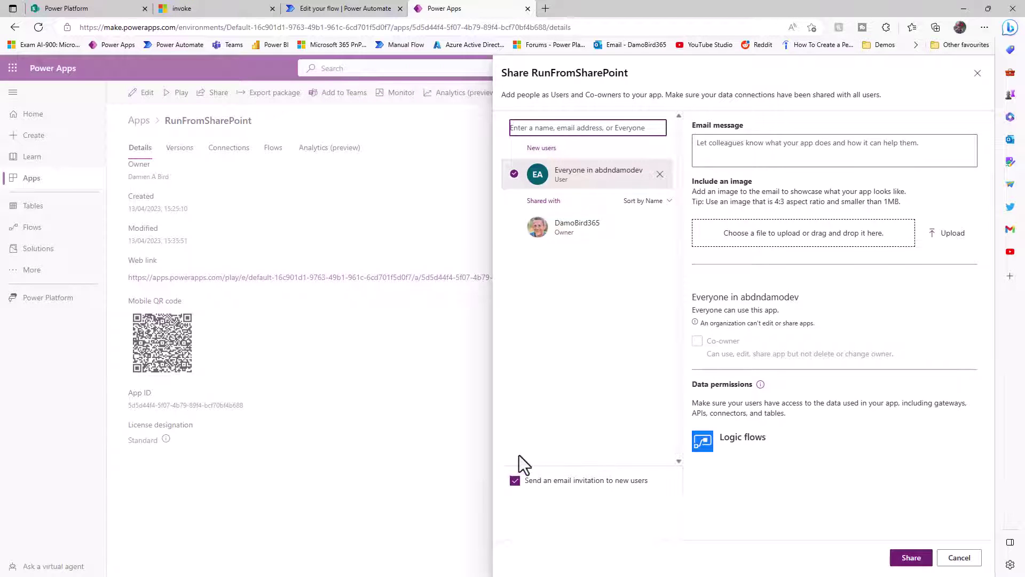
pyautogui.click(514, 480)
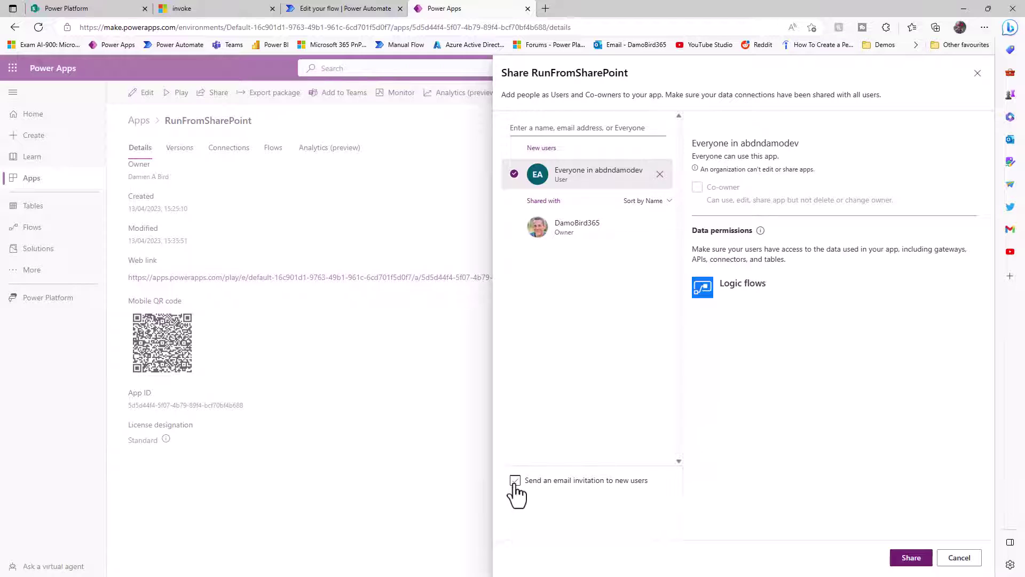
pyautogui.click(923, 558)
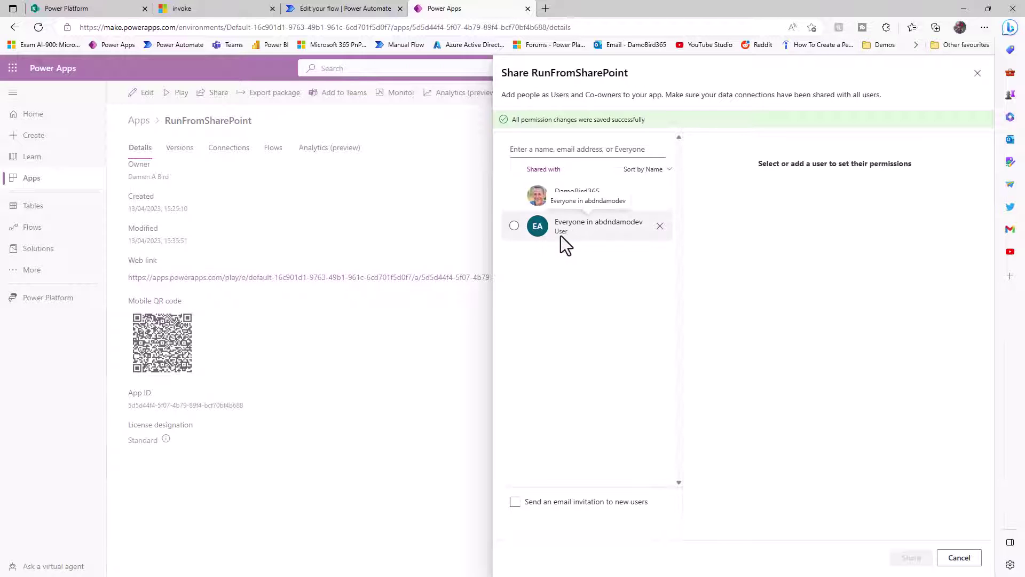
# - Reload the Power Platform page as the second user to reach the app's permission prompt
pyautogui.click(965, 8)
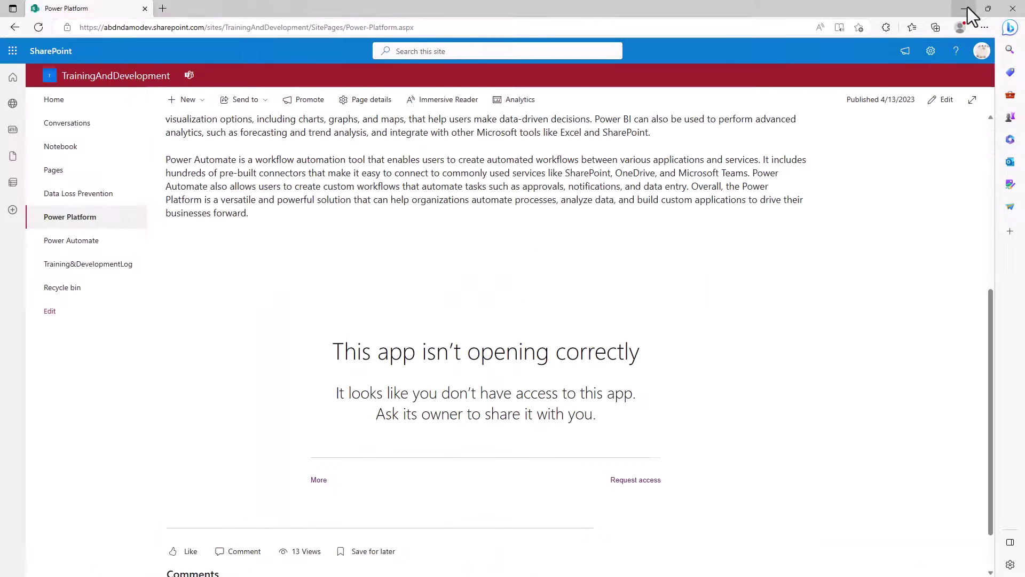
pyautogui.click(39, 29)
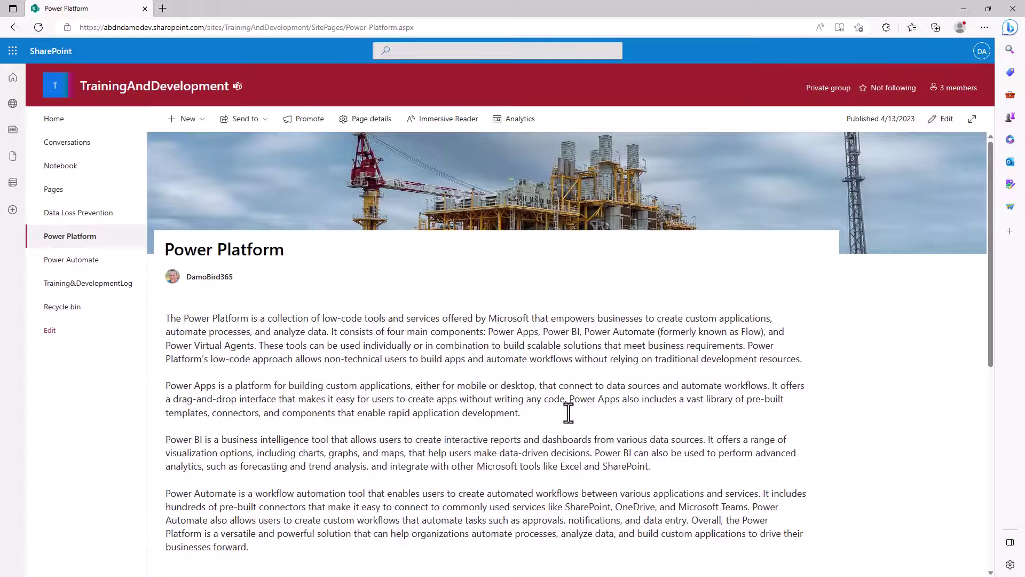
pyautogui.scroll(-6, 568, 411)
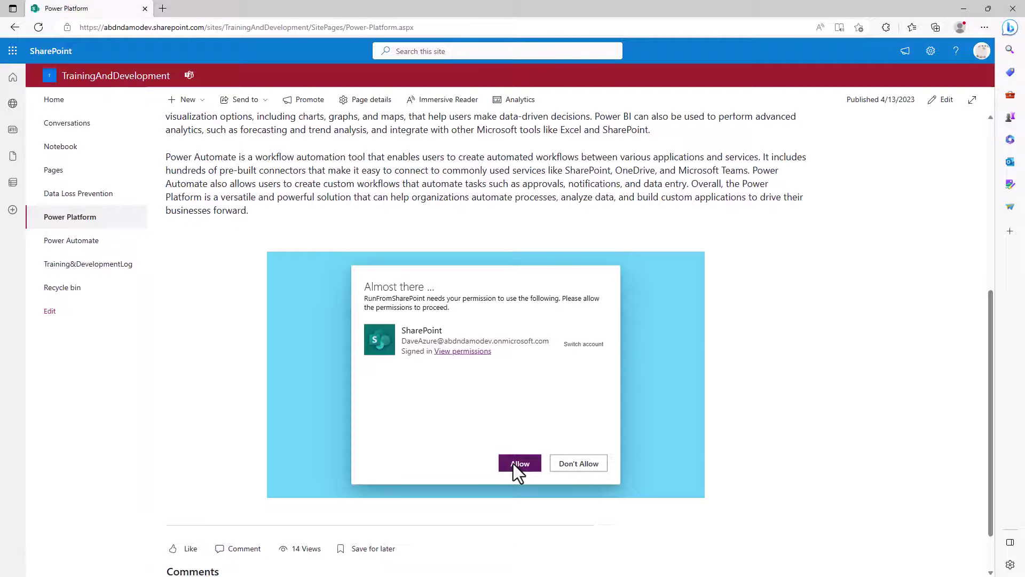
pyautogui.scroll(1, 514, 463)
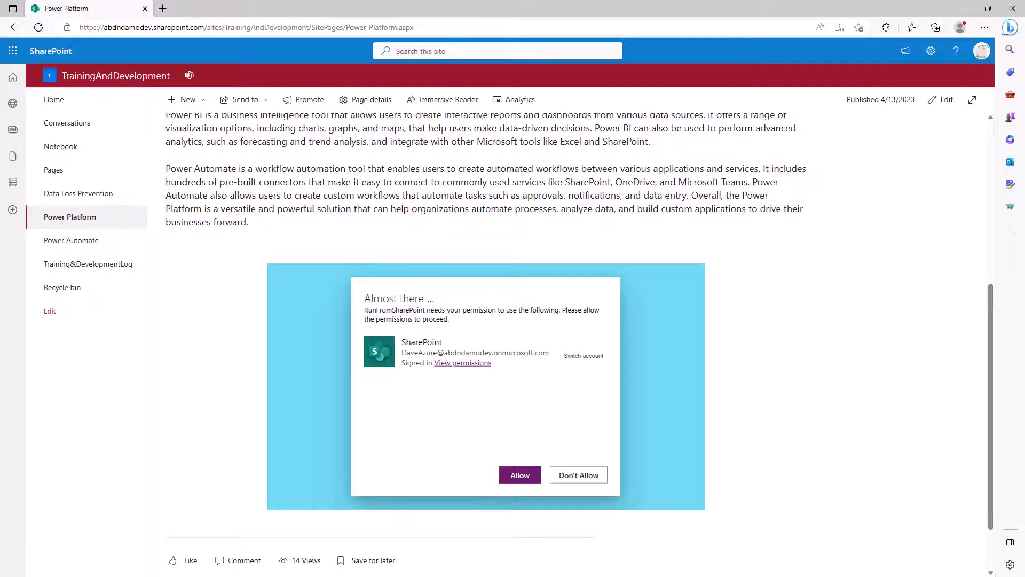
pyautogui.hotkey('alt', 'Tab')
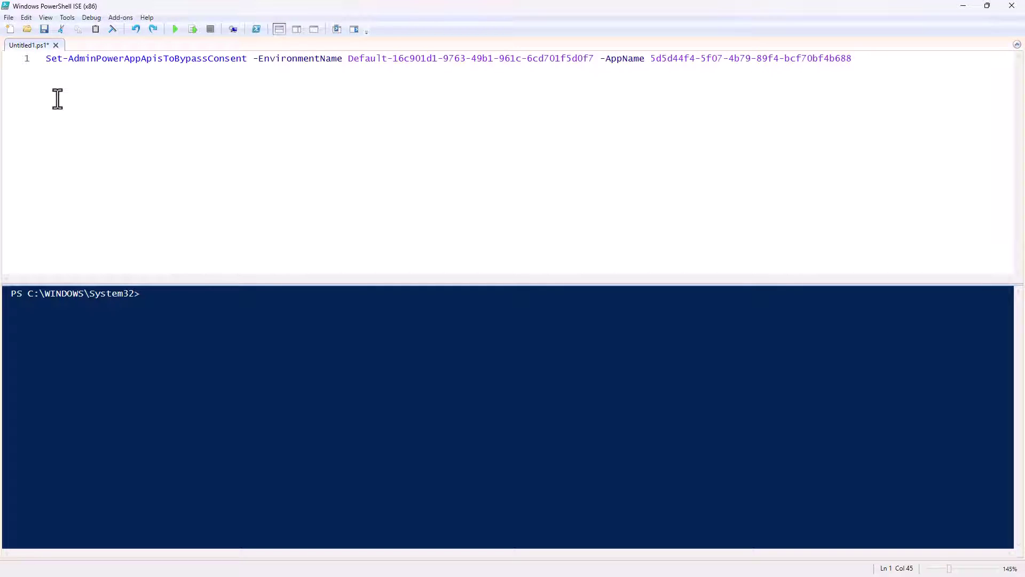
# - Fill the command's -EnvironmentName with the Default environment ID copied from the browser address
pyautogui.moveTo(349, 60); pyautogui.dragTo(857, 60)
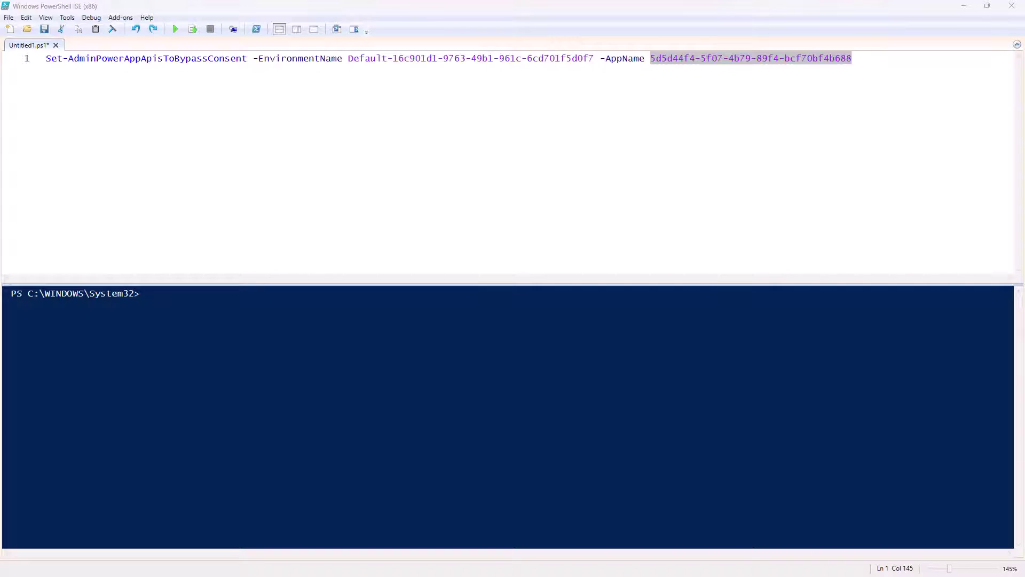
pyautogui.hotkey('alt', 'Tab')
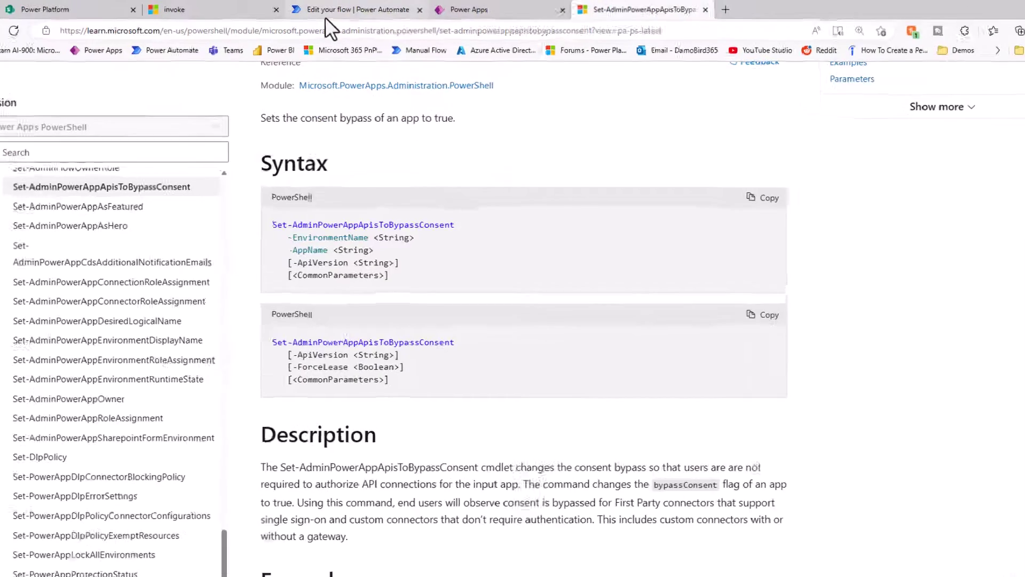
pyautogui.click(320, 8)
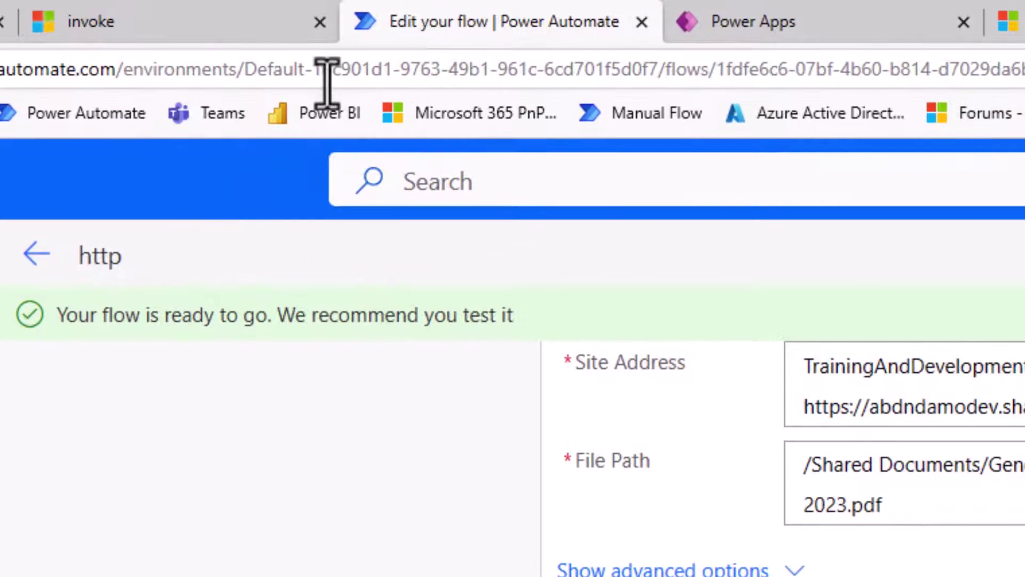
pyautogui.moveTo(244, 69); pyautogui.dragTo(660, 71)
pyautogui.click(785, 24)
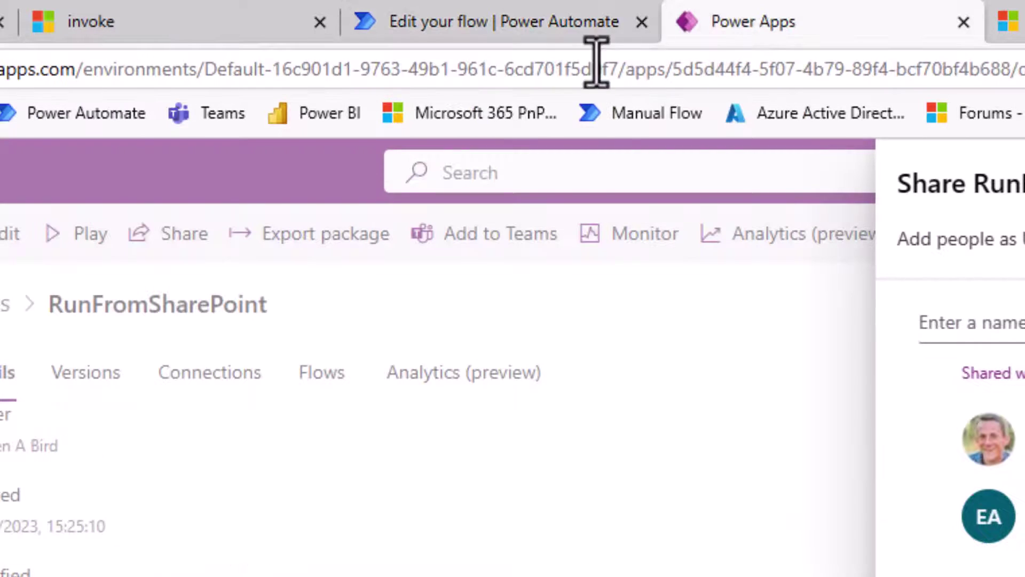
pyautogui.moveTo(205, 69); pyautogui.dragTo(624, 70)
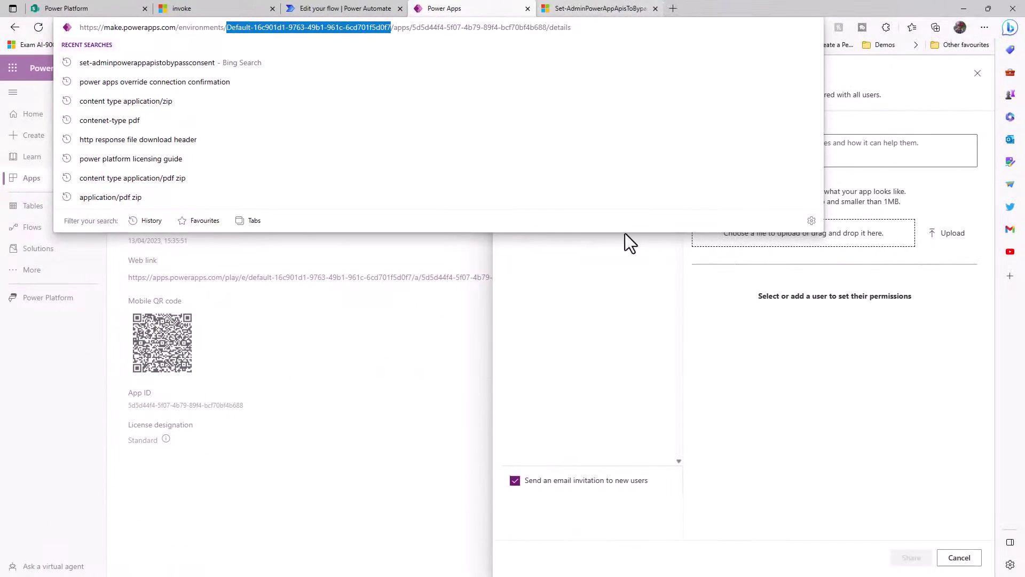
pyautogui.click(629, 265)
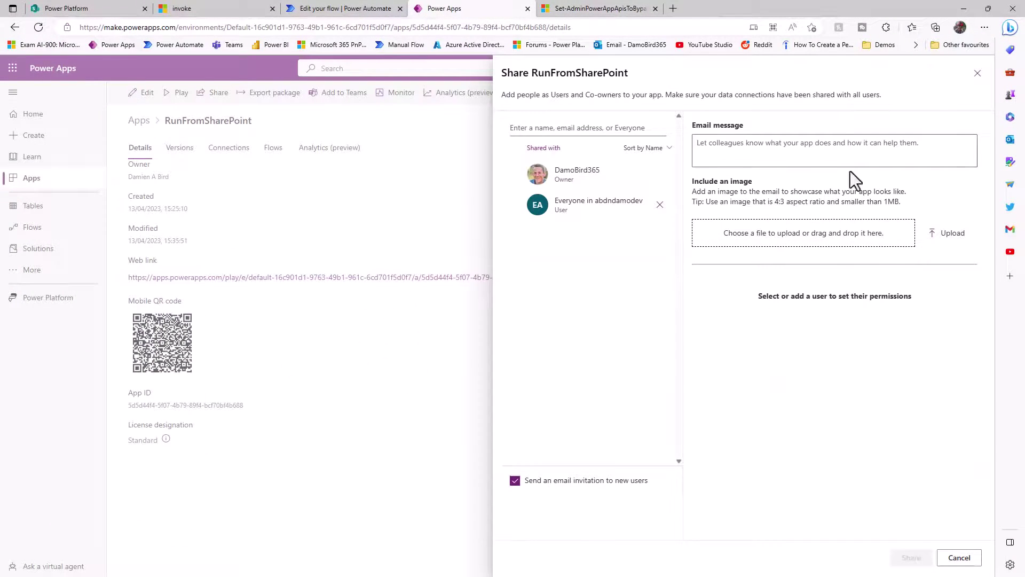
# - Copy the App ID from the RunFromSharePoint Details page for -AppName
pyautogui.click(404, 307)
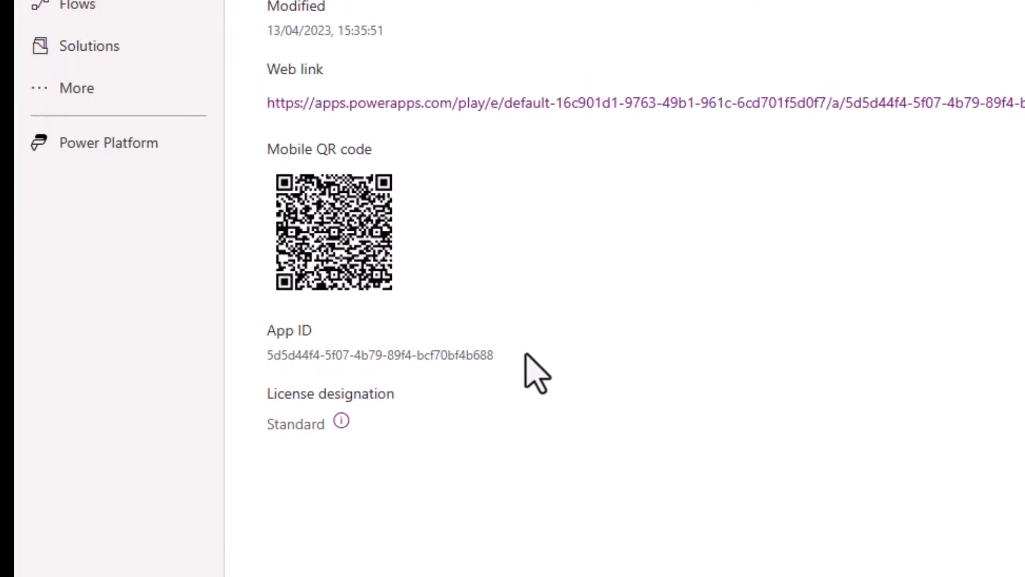
pyautogui.moveTo(267, 394)
pyautogui.mouseDown()
pyautogui.moveTo(291, 376)
pyautogui.moveTo(266, 375)
pyautogui.mouseUp()
pyautogui.tripleClick(268, 357)
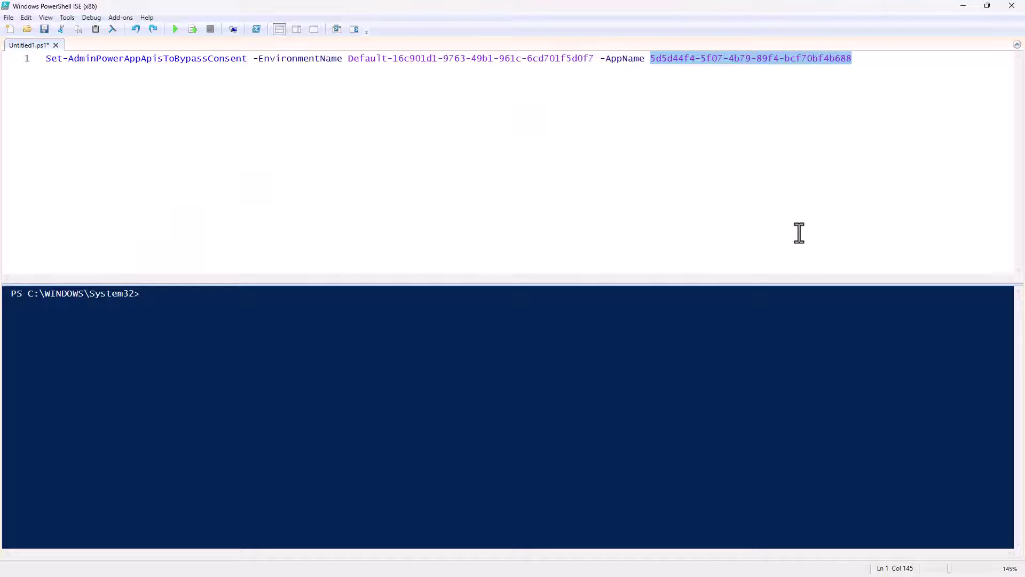
# - Run the Set-AdminPowerAppApisToBypassConsent command and confirm the 204 No Content response
pyautogui.click(730, 227)
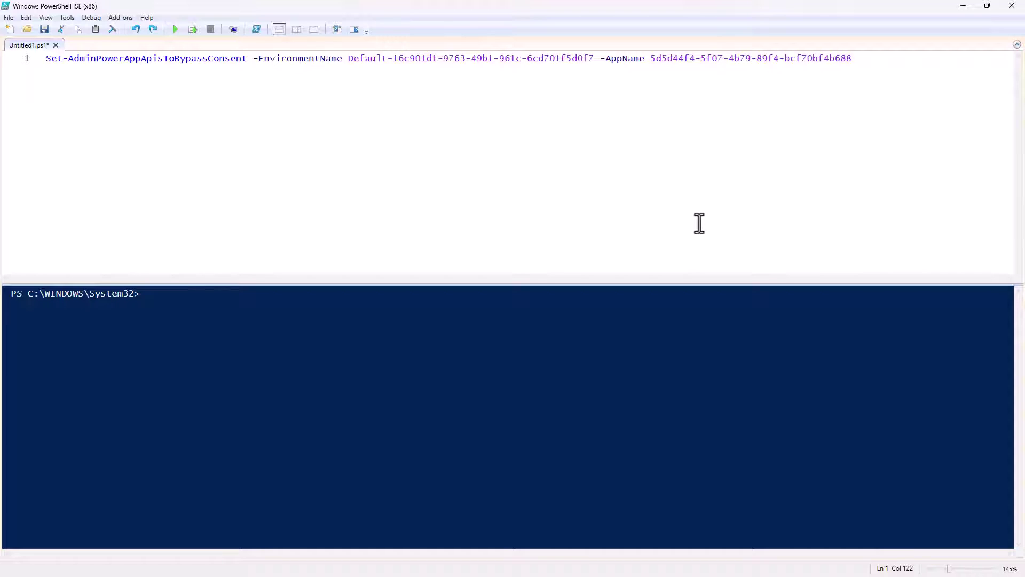
pyautogui.click(176, 30)
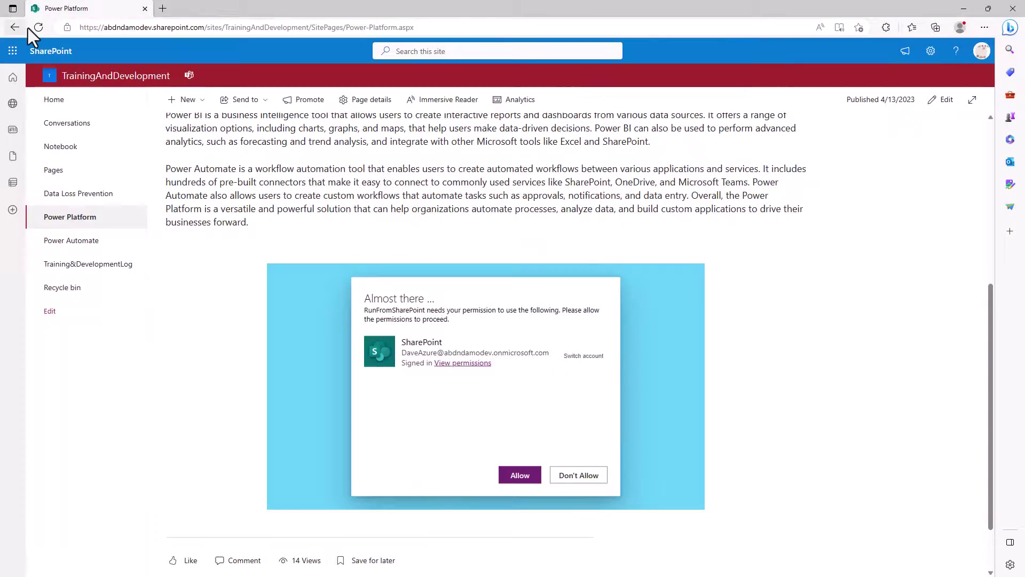
pyautogui.click(30, 28)
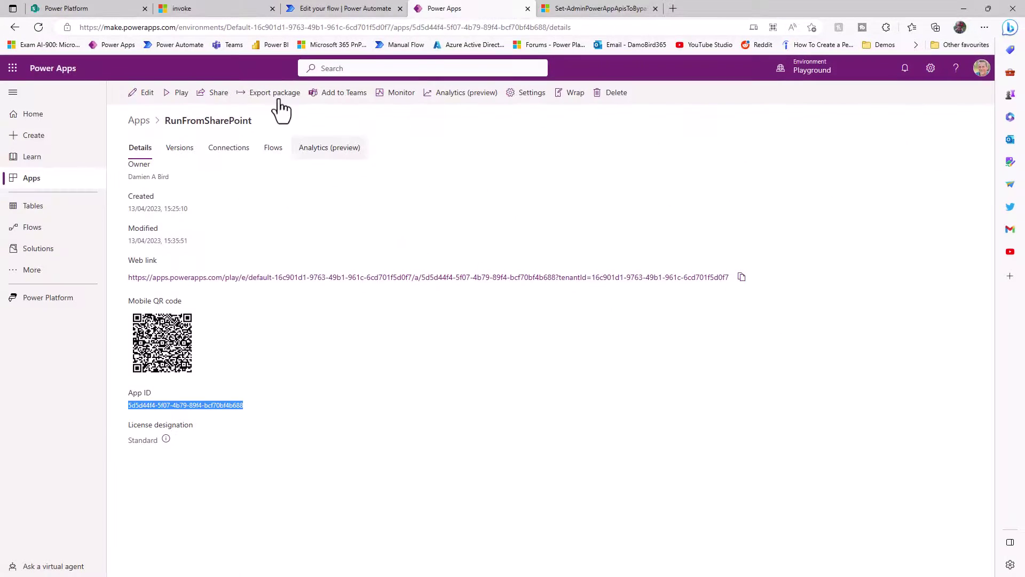
# - Check Training&DevelopmentLog for the second user's entry, then go to Data Loss Prevention
pyautogui.click(60, 8)
pyautogui.click(110, 375)
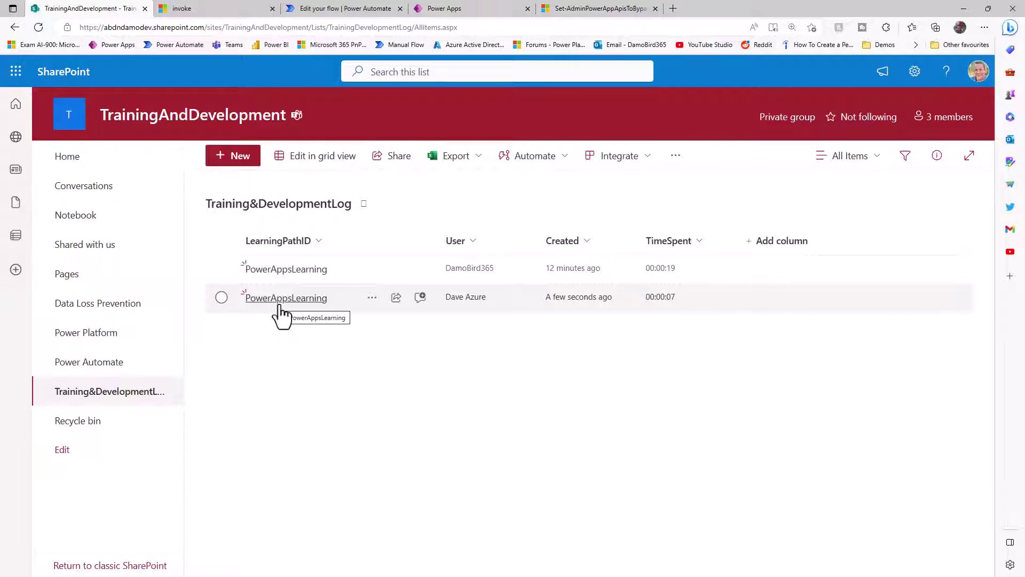
pyautogui.click(120, 305)
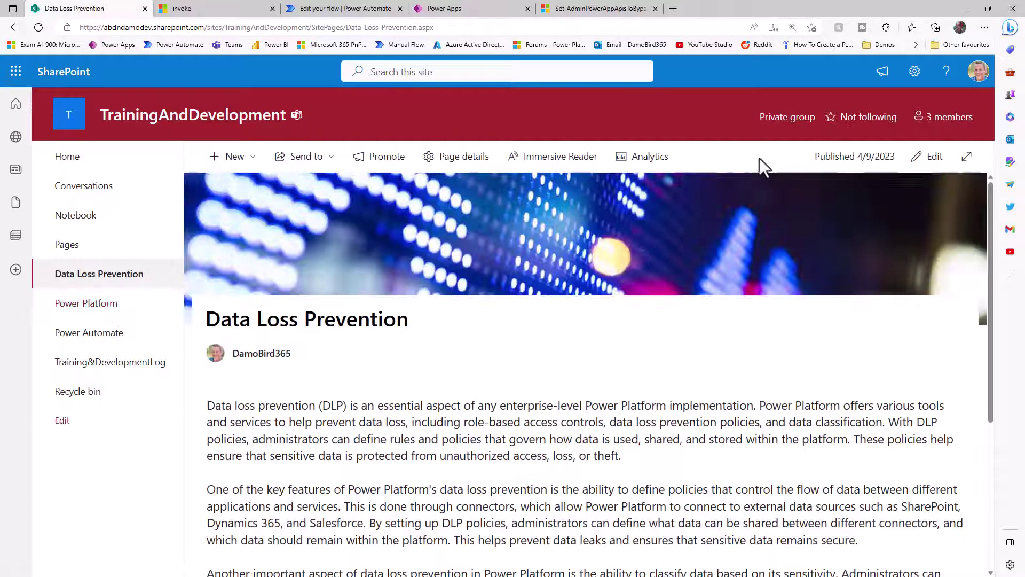
# - Add a Microsoft PowerApps web part at the end of the Data Loss Prevention page
pyautogui.click(935, 162)
pyautogui.scroll(-5, 446, 418)
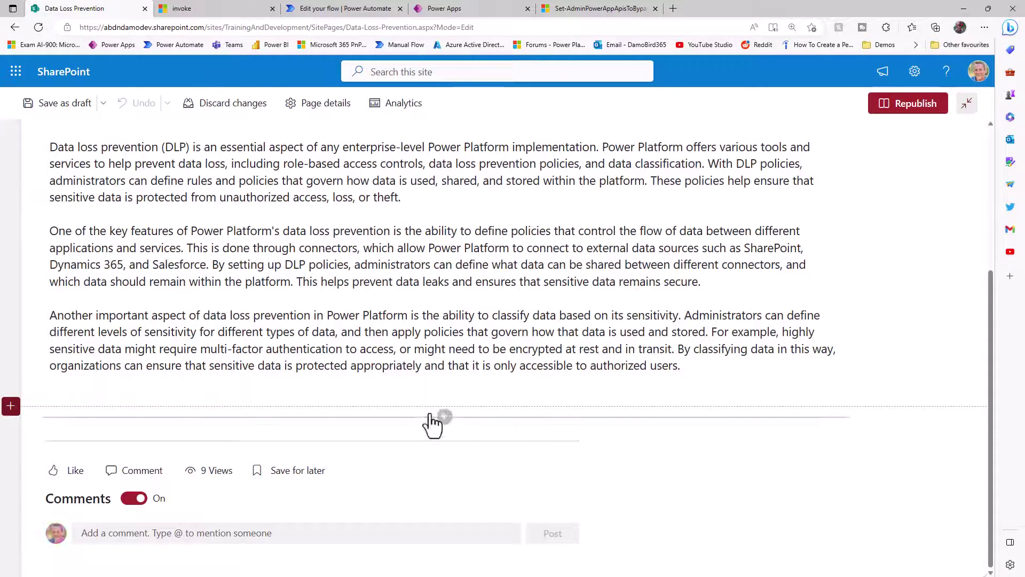
pyautogui.click(445, 417)
pyautogui.write('PowerApps')
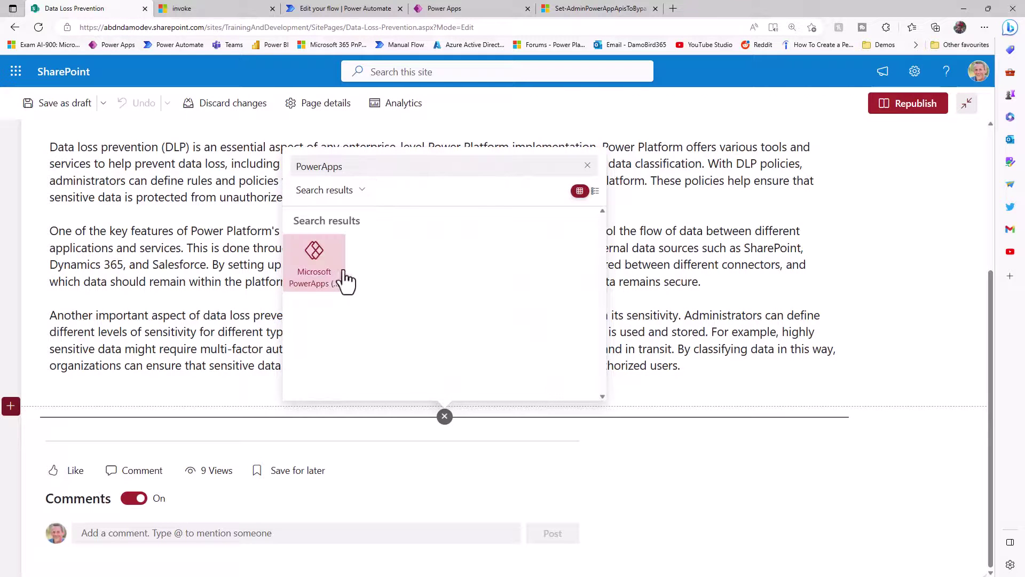
pyautogui.click(340, 280)
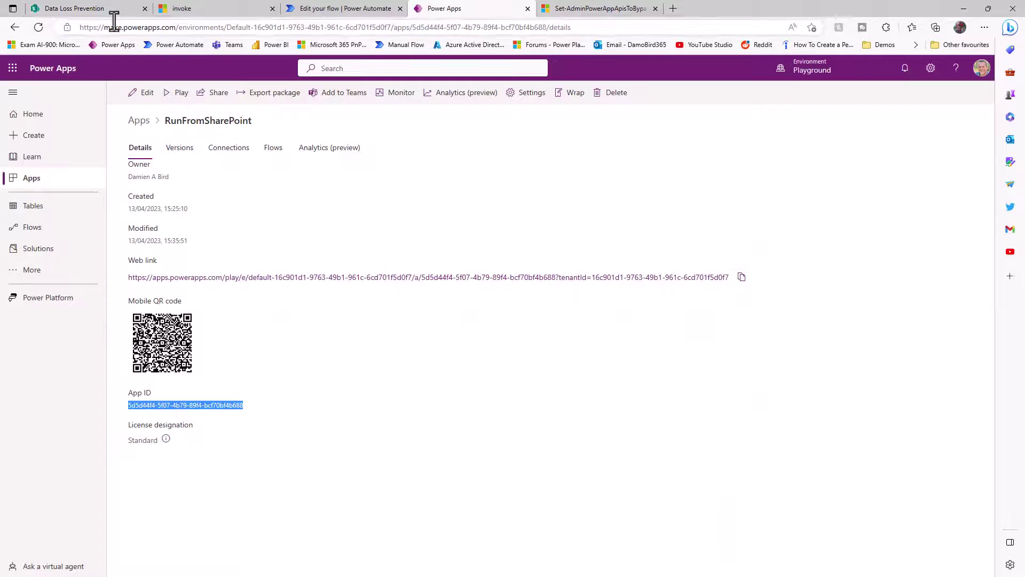
pyautogui.click(101, 9)
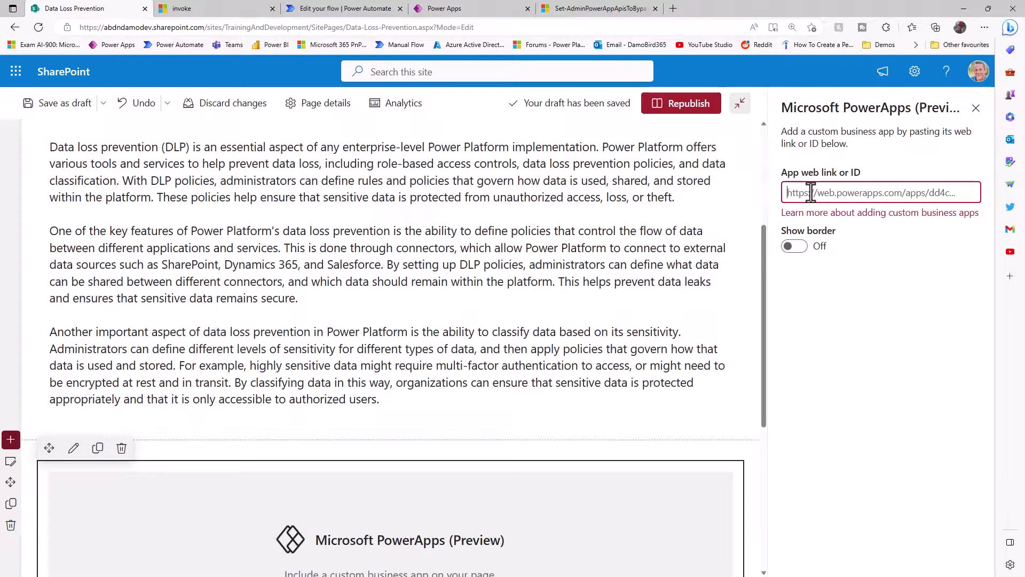
pyautogui.hotkey('ctrl', 'v')
pyautogui.write('&SecretValue')
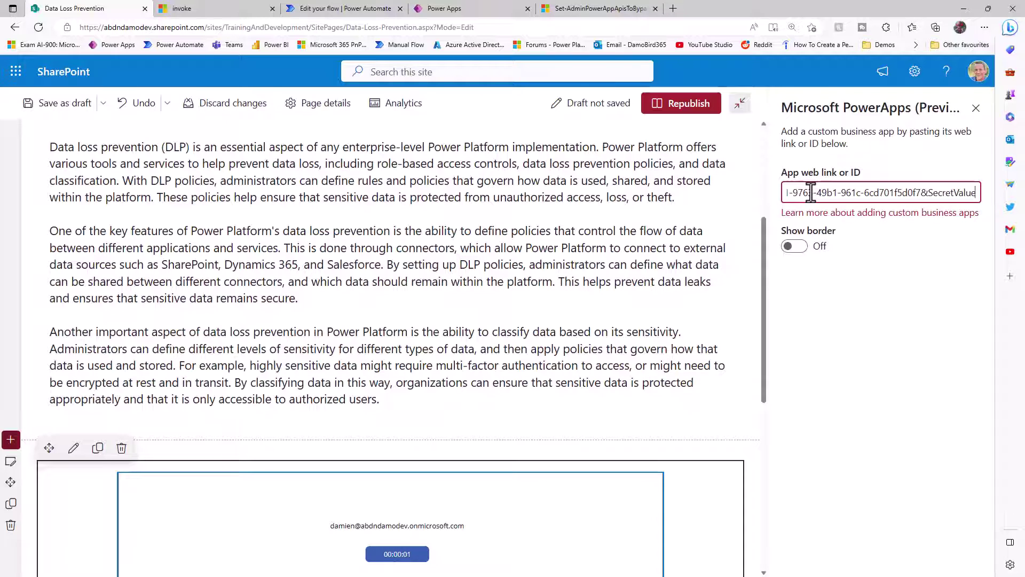
pyautogui.write('=DLP')
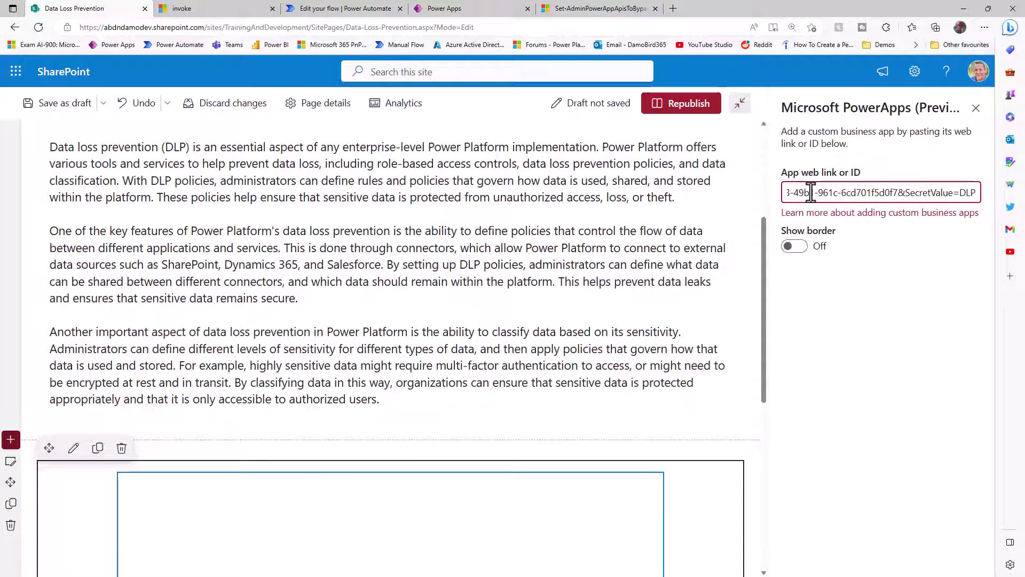
pyautogui.write('Learning')
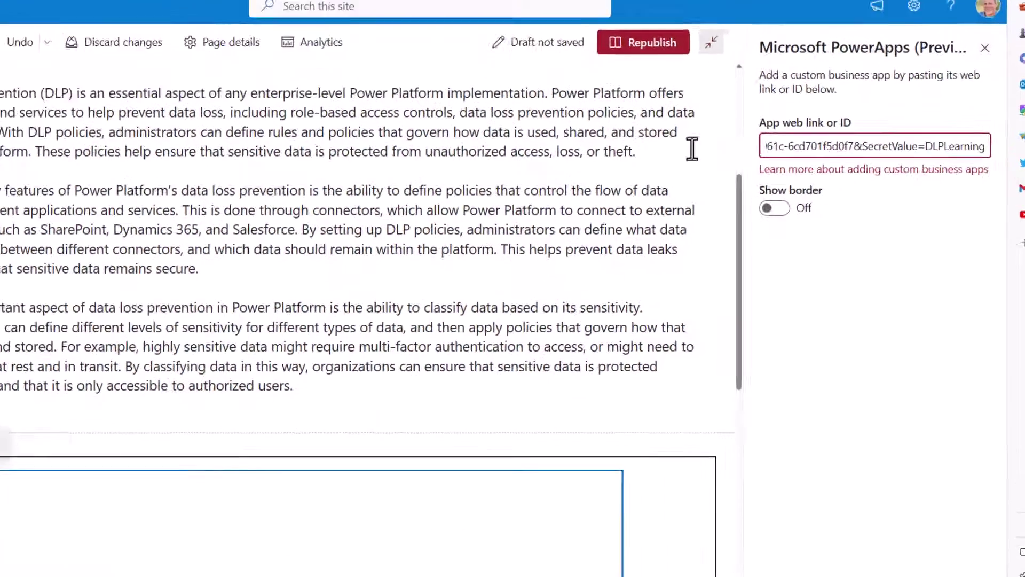
pyautogui.scroll(-3, 531, 212)
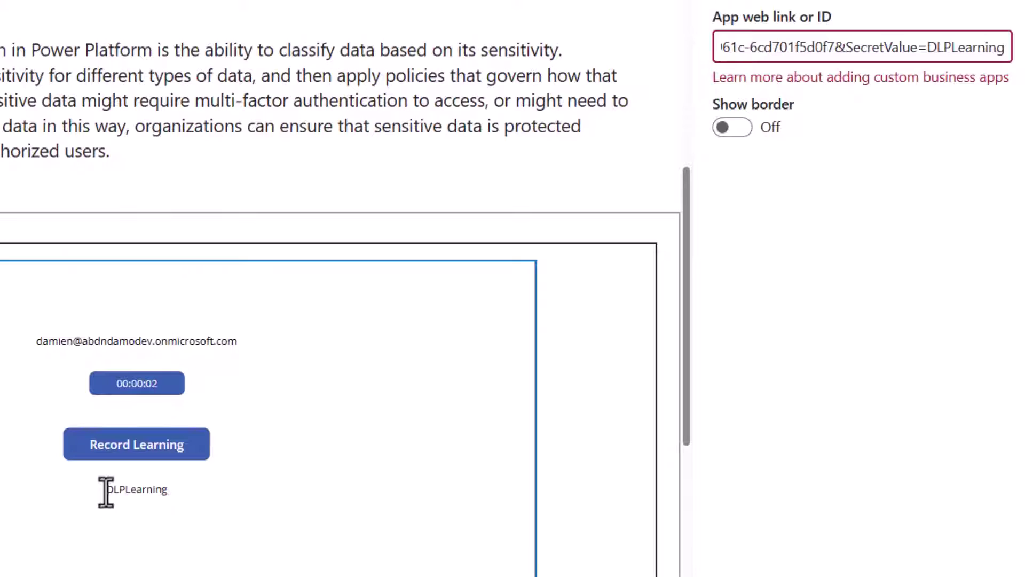
pyautogui.write('!23')
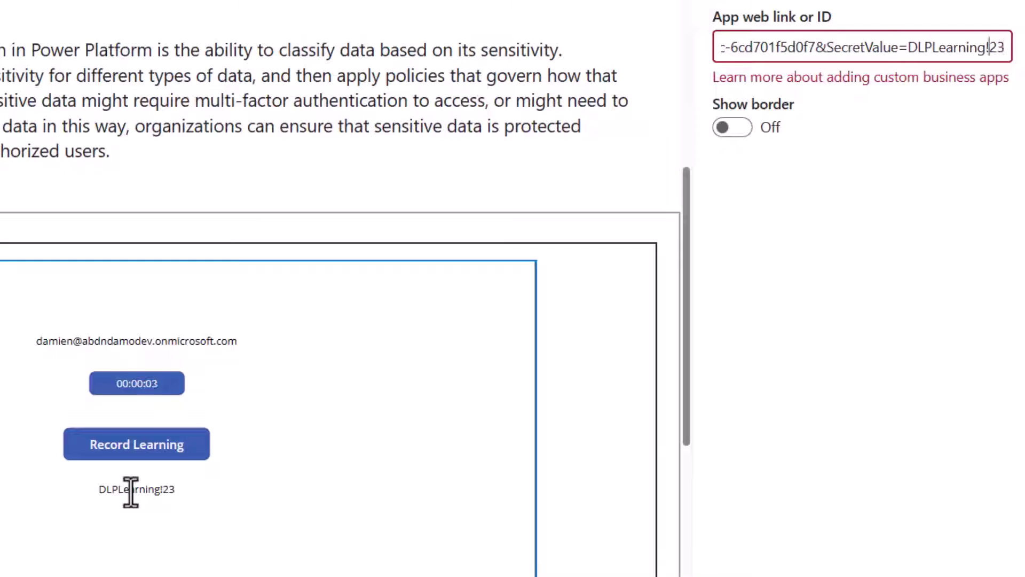
pyautogui.press('BackSpace')
# - Finish the DLPLearning123 value, republish the page, and record learning time as the first user
pyautogui.write('1')
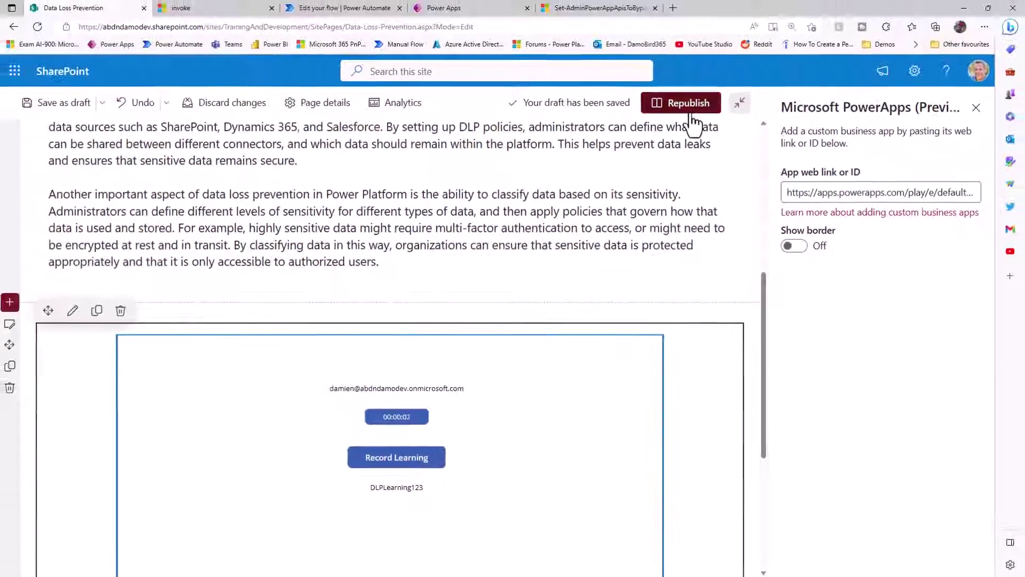
pyautogui.click(691, 115)
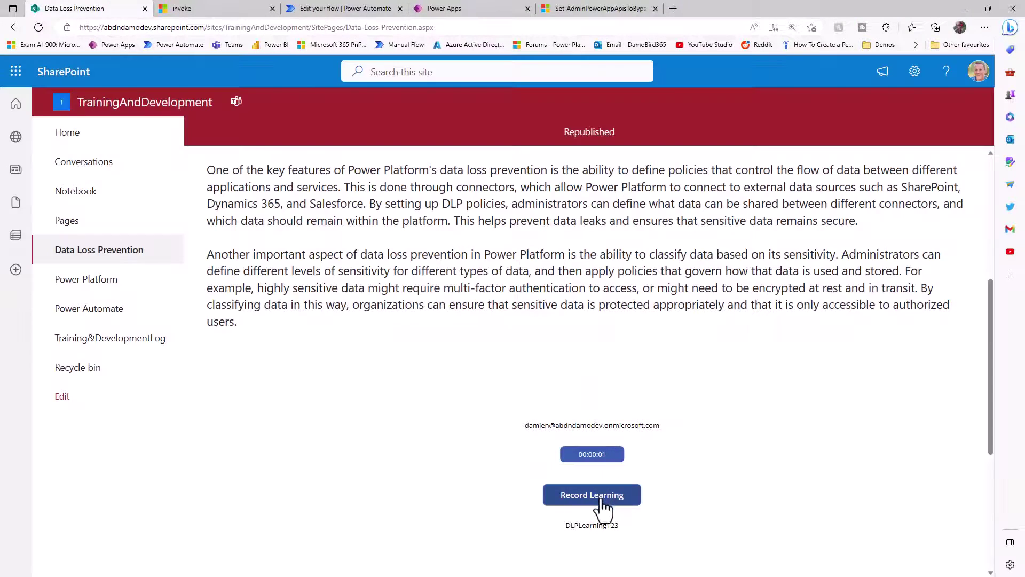
pyautogui.click(600, 498)
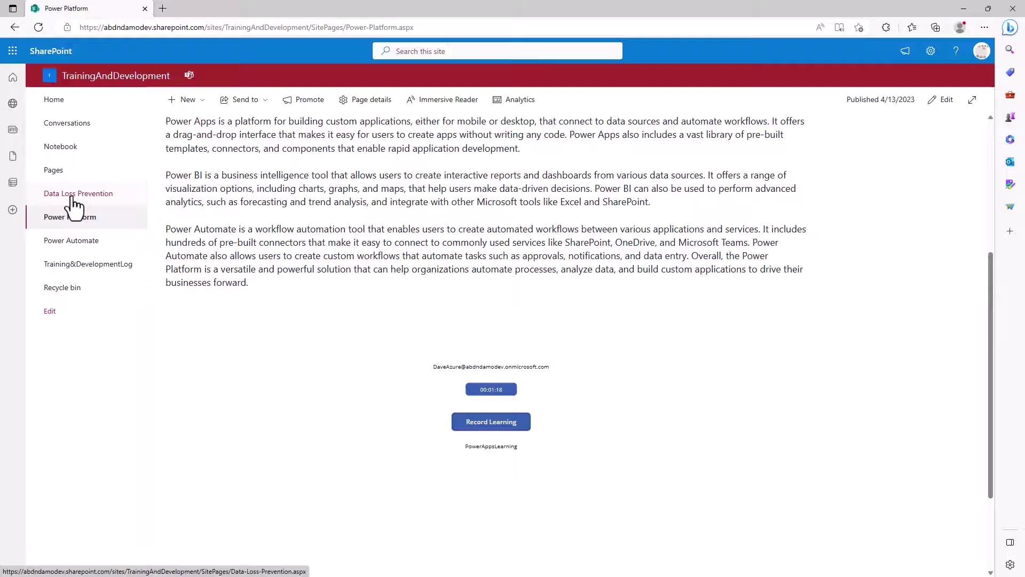
# - Record learning time on the Data Loss Prevention page as the second user, then open the Training&DevelopmentLog list
pyautogui.click(73, 197)
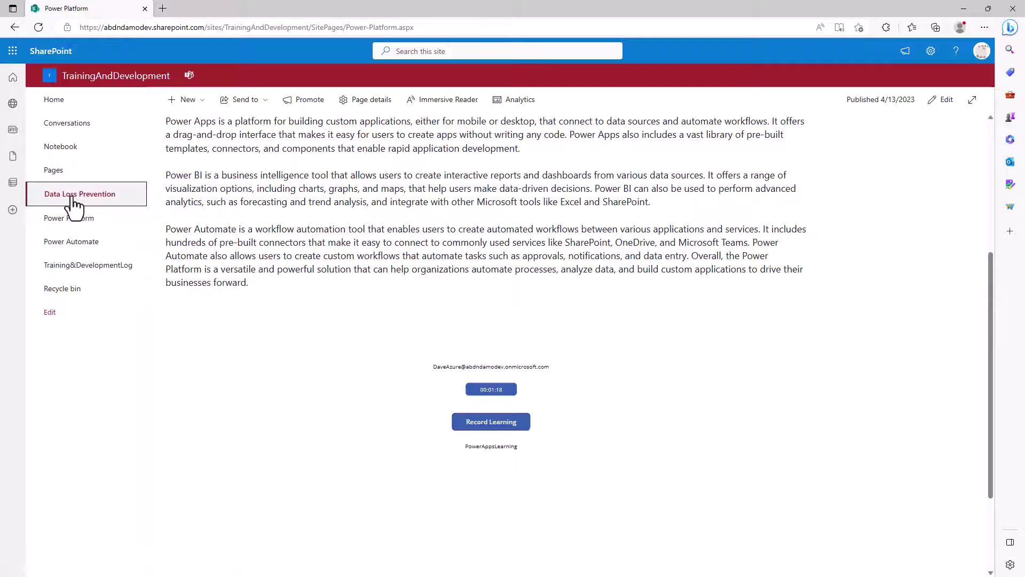
pyautogui.scroll(-4, 425, 358)
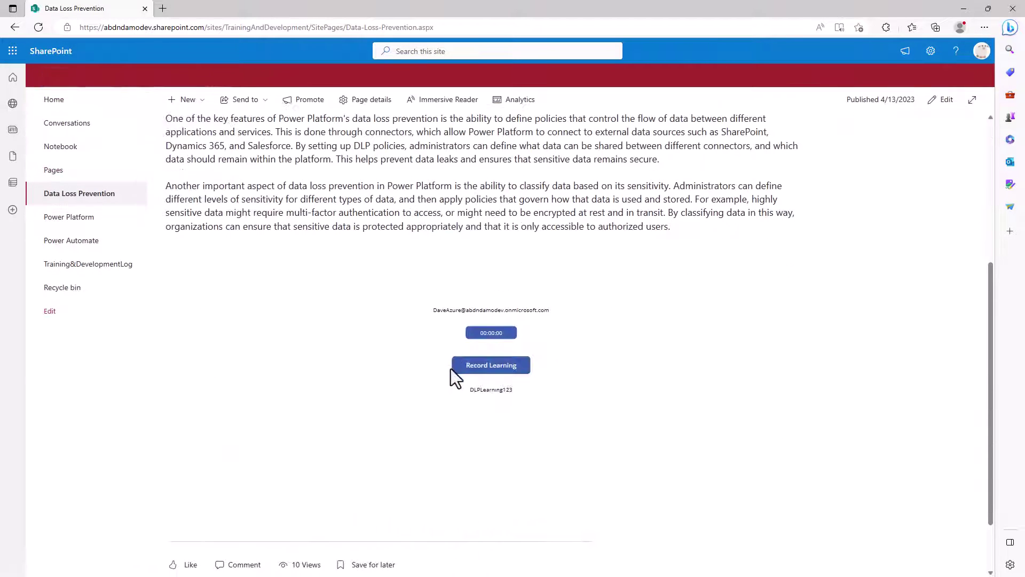
pyautogui.click(487, 368)
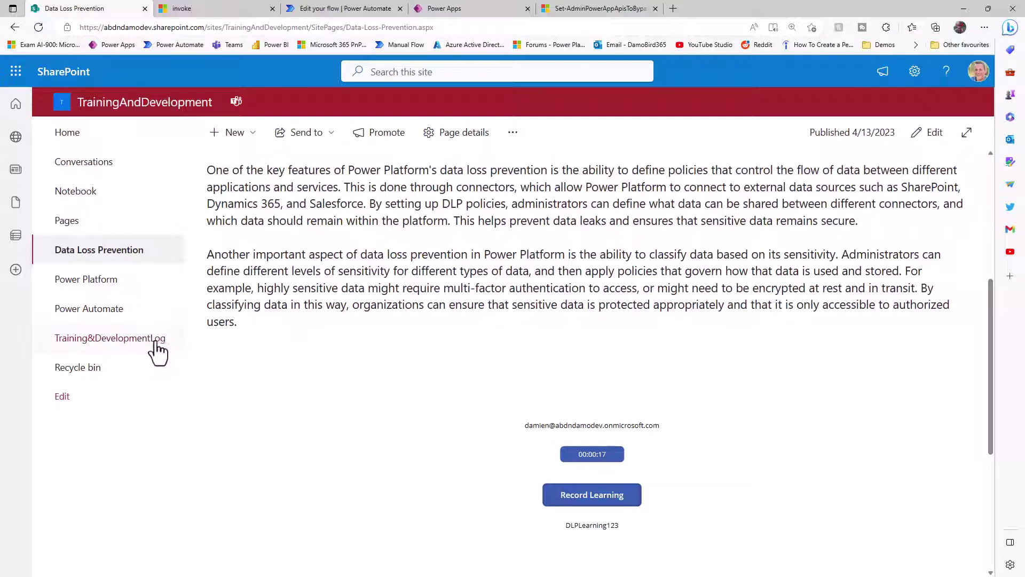
pyautogui.click(157, 345)
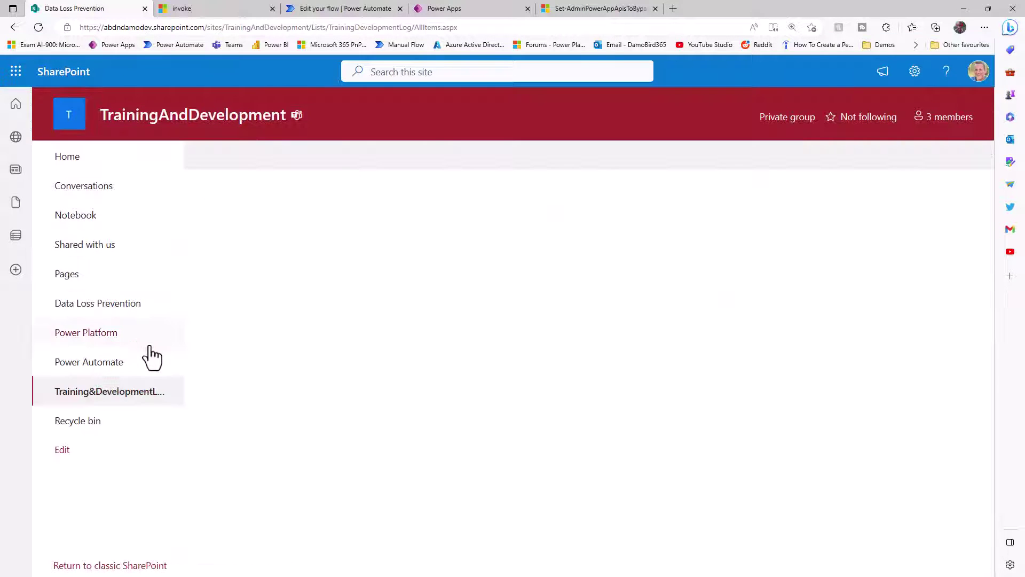